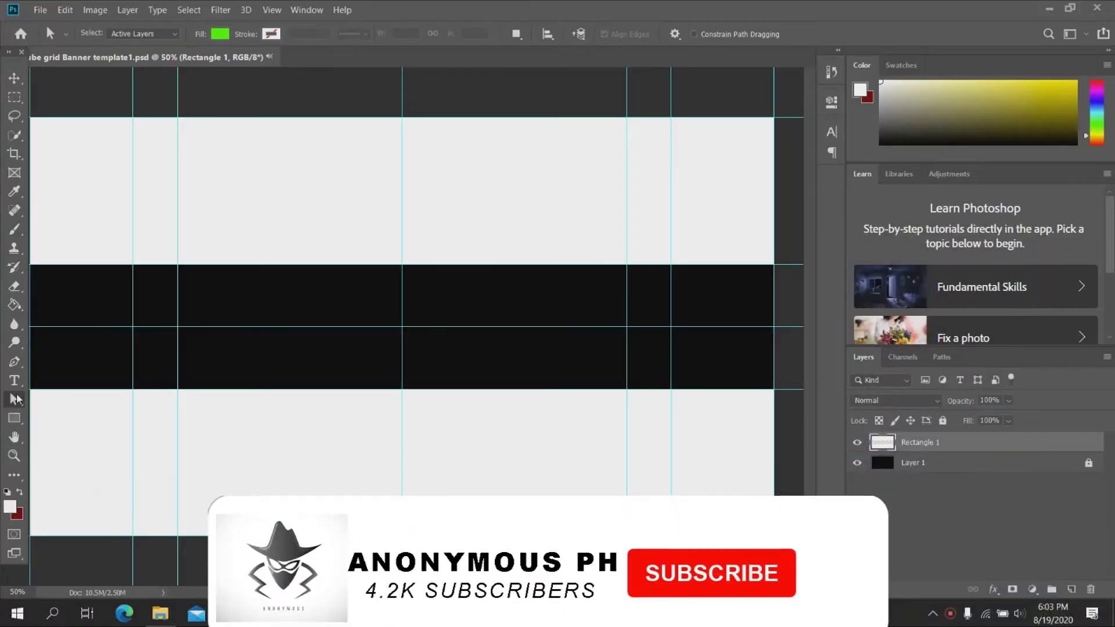
Draw a green rectangle on the black band, 331 px high with 30 px rounded corners.
left_click(14, 418)
left_click_drag(197, 284, 293, 369)
left_click(720, 146)
type("331")
key("Return")
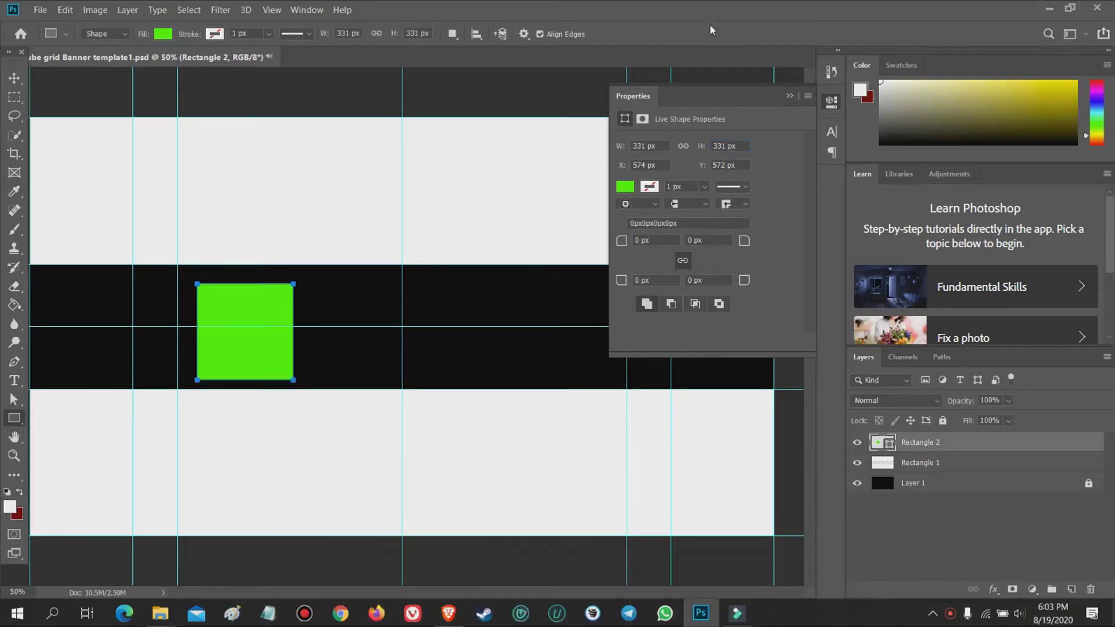
type("30")
key("Return")
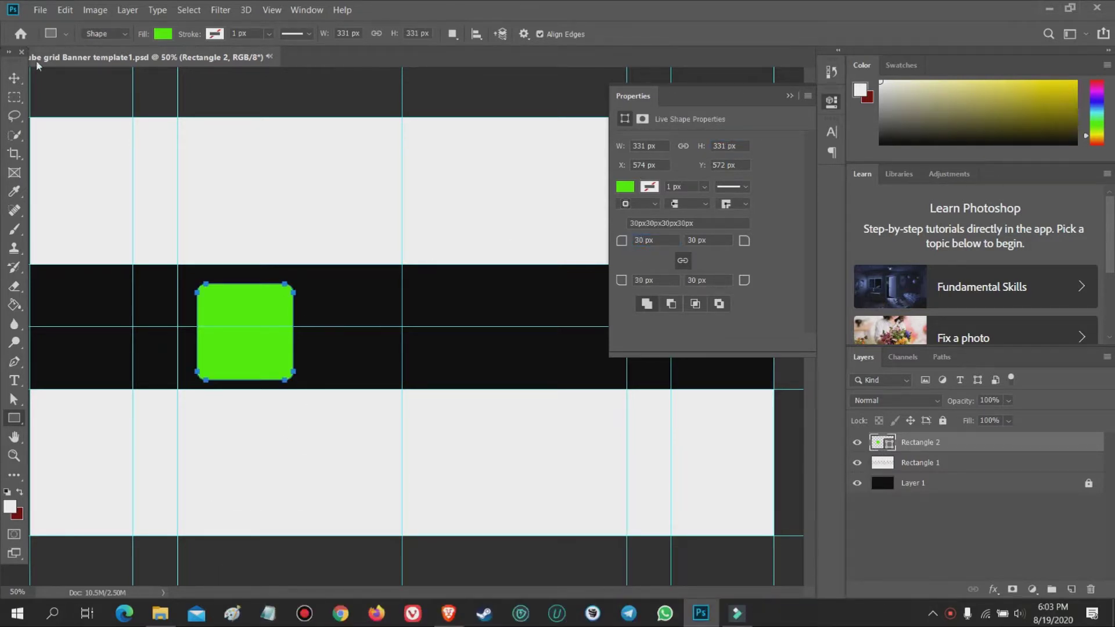
Rotate the rounded square to exactly -45° as a diamond at the band's left.
key("v")
left_click_drag(298, 390, 329, 338)
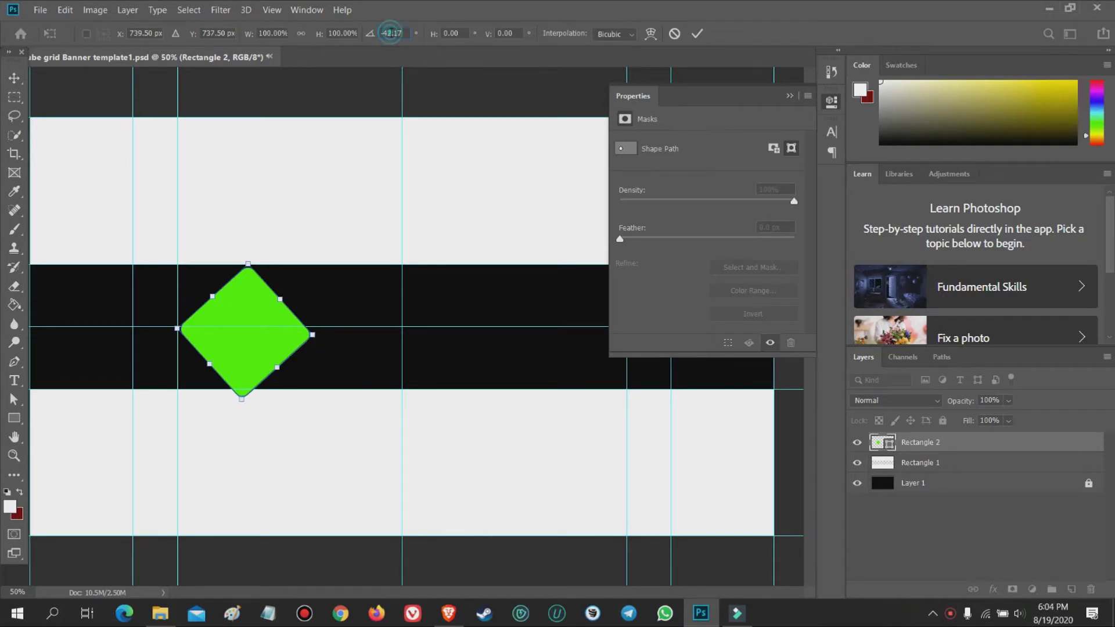
left_click_drag(265, 305, 230, 295)
left_click_drag(292, 323, 292, 316)
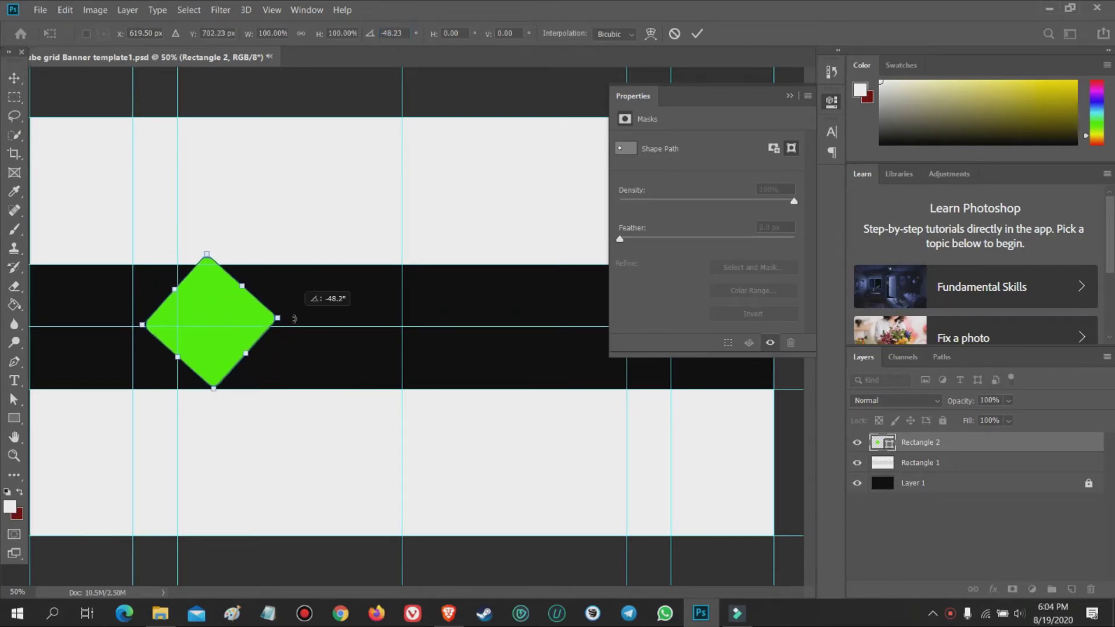
left_click(375, 35)
type("-45")
key("Return")
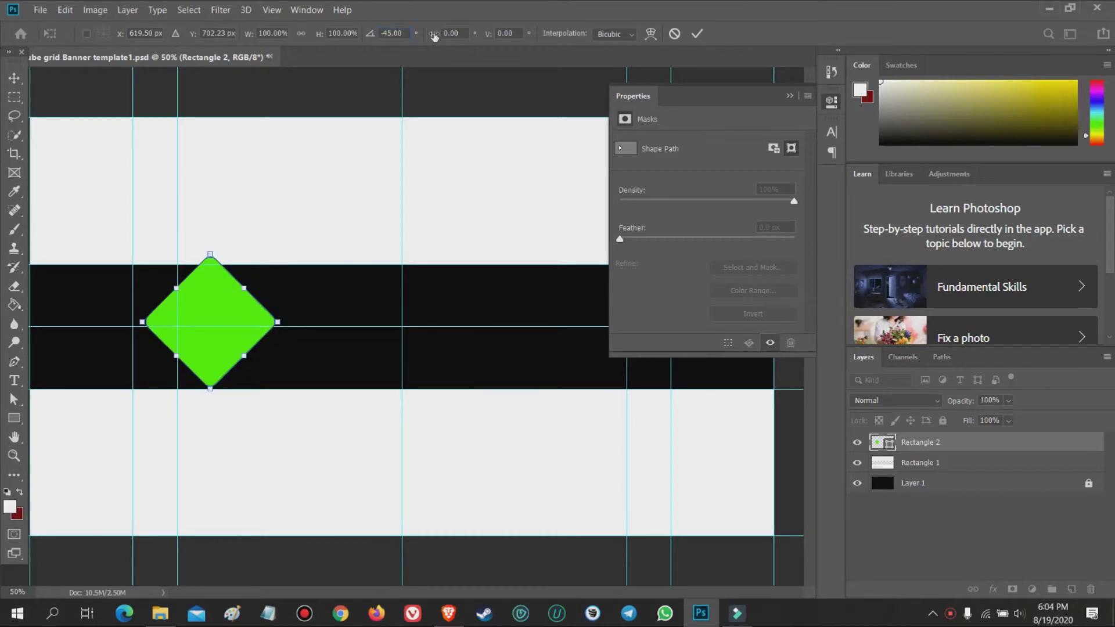
left_click(808, 96)
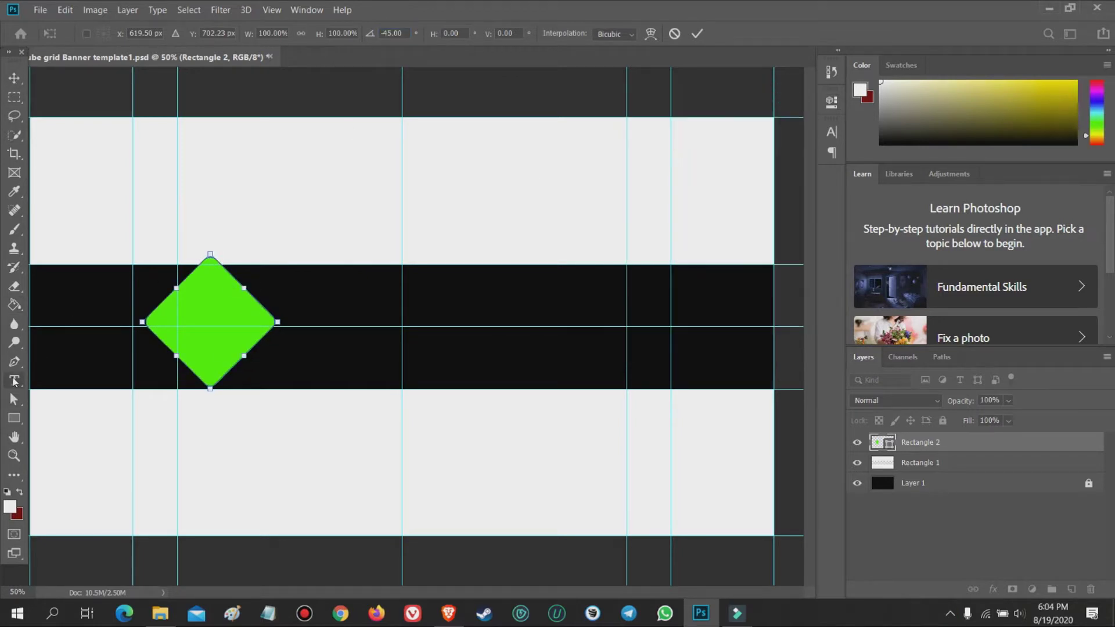
left_click(14, 399)
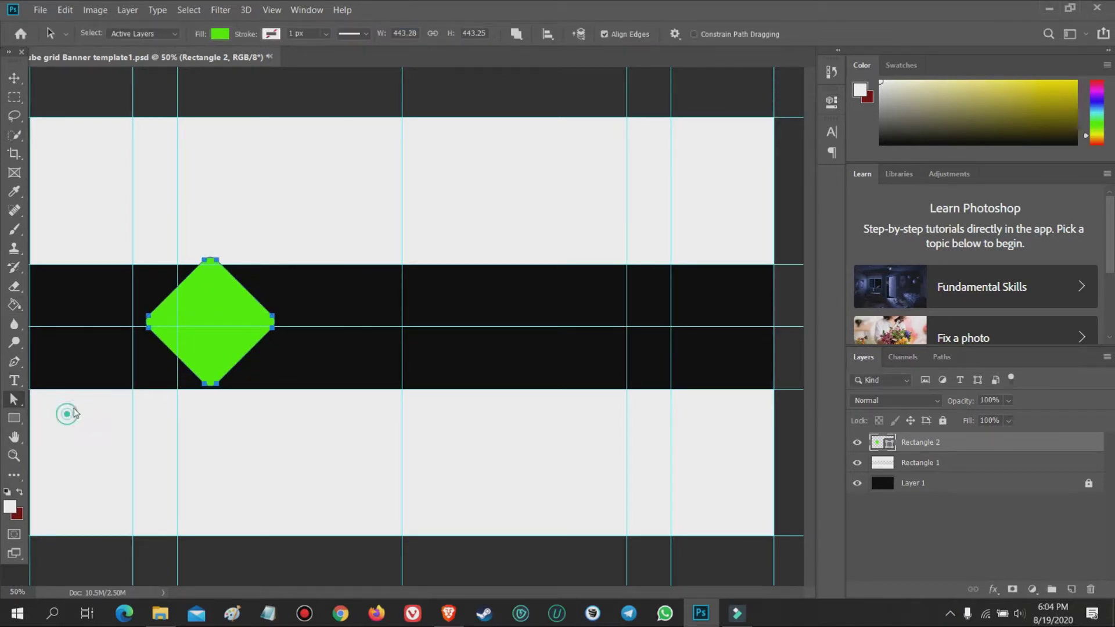
Drag the diamond's top, bottom and notch anchors to the left canvas edge, forming a right-pointing arrow.
left_click_drag(216, 263, 215, 263)
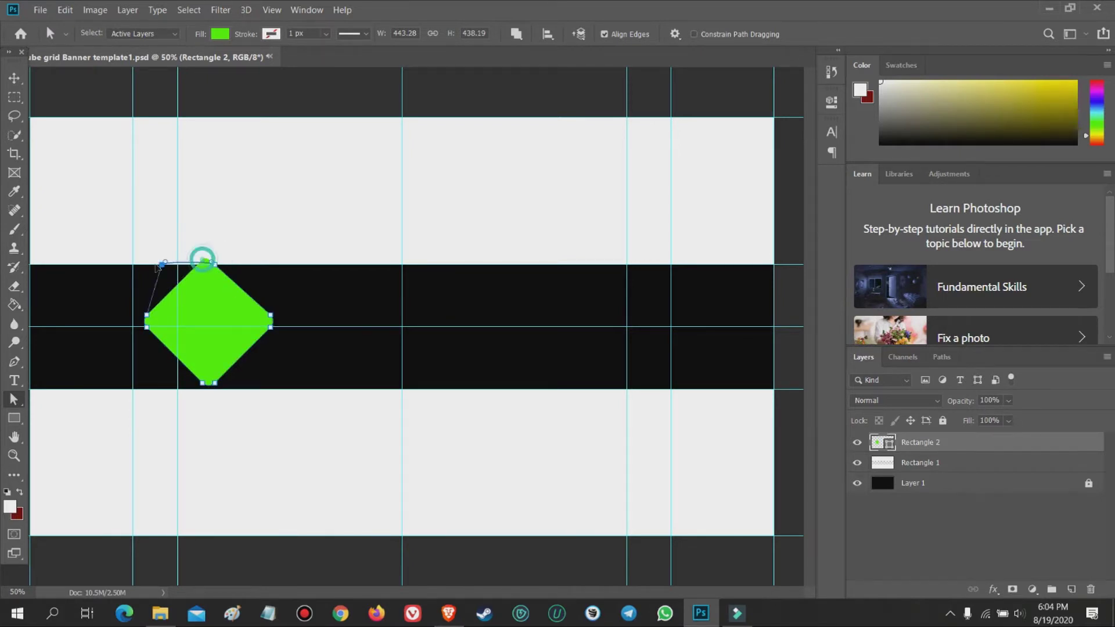
left_click_drag(203, 258, 33, 262)
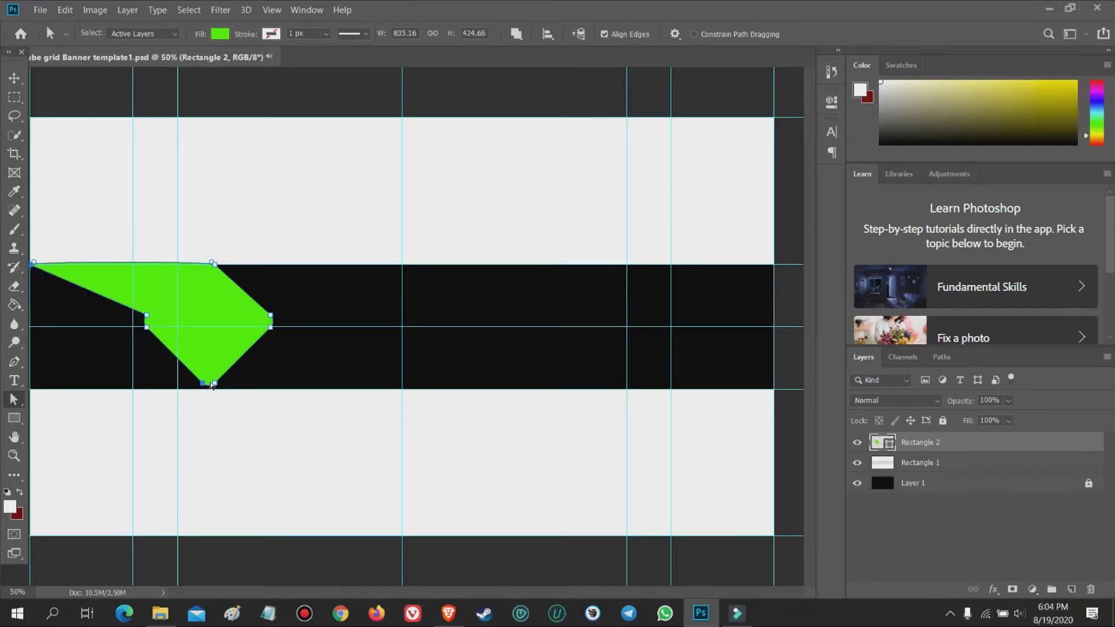
left_click_drag(216, 386, 32, 389)
left_click_drag(146, 327, 30, 327)
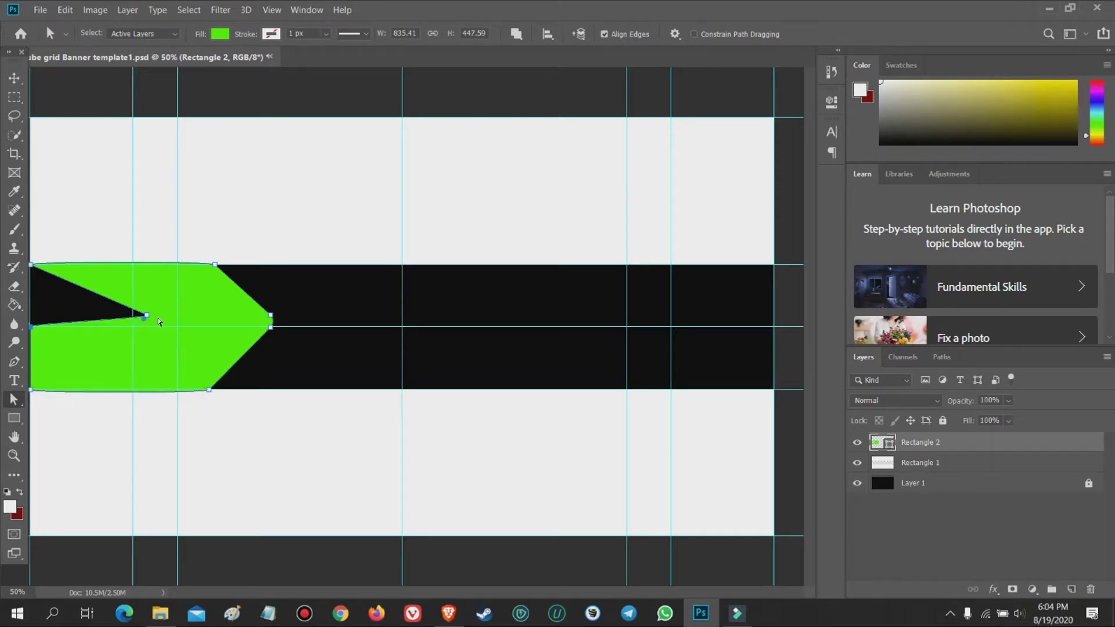
left_click_drag(147, 316, 30, 318)
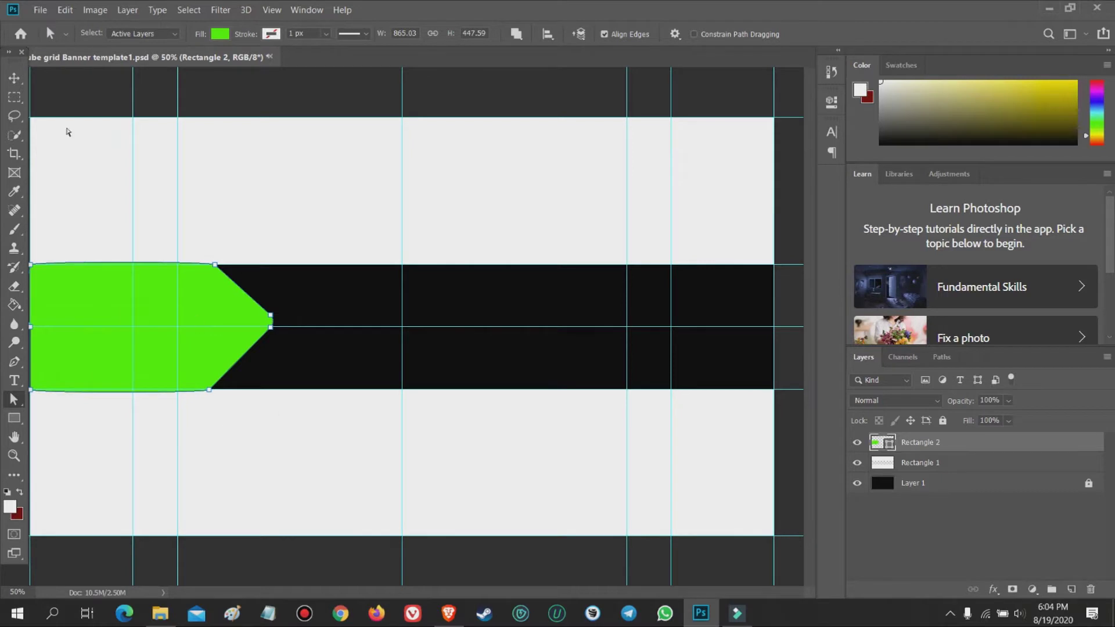
key("v")
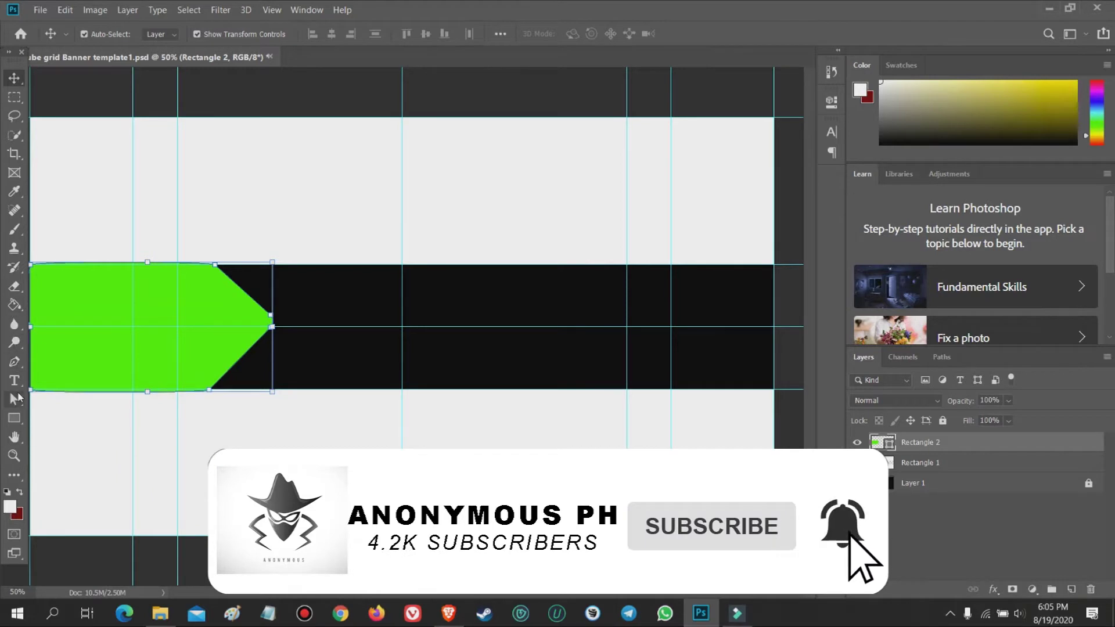
Draw a second green square right of centre, 343 px high with 30 px rounded corners.
left_click(14, 418)
left_click(506, 287)
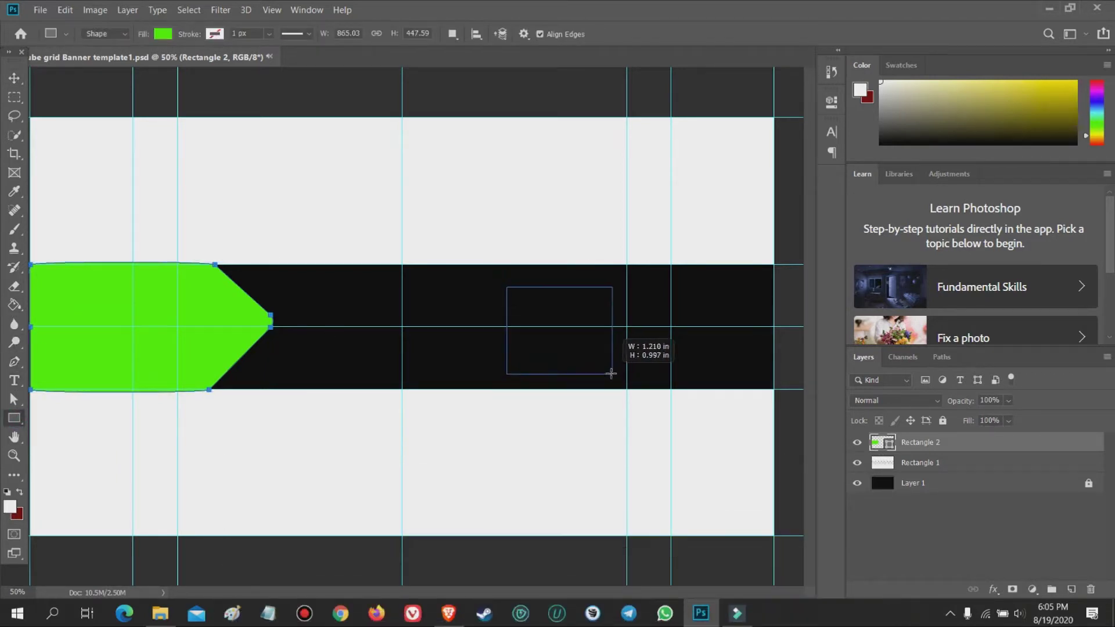
left_click_drag(507, 287, 607, 378)
key("Tab")
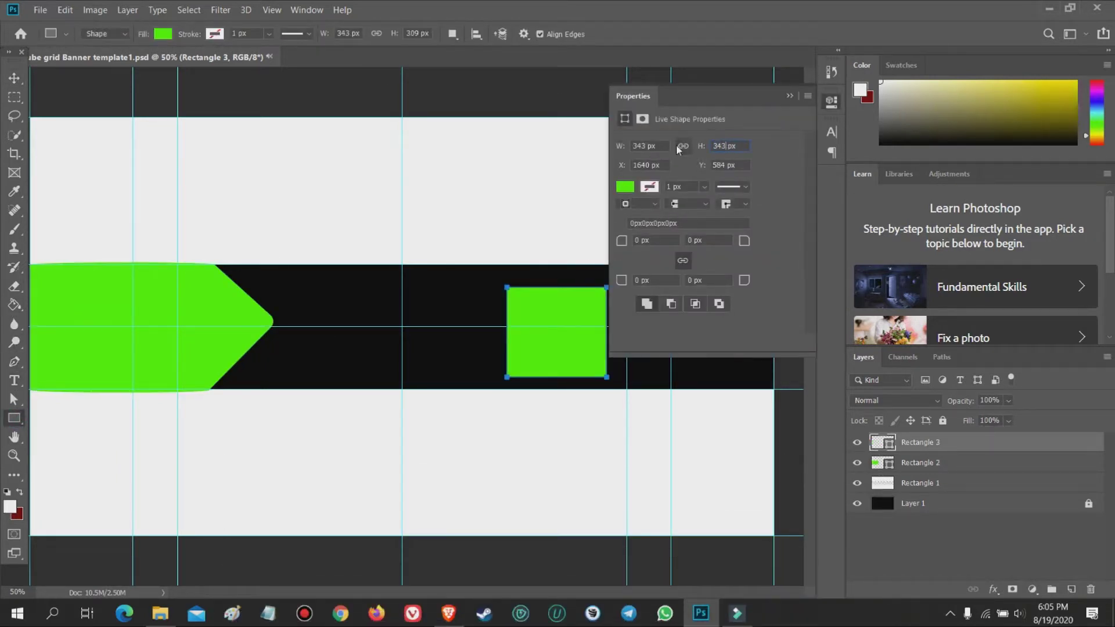
key("Return")
type("30")
key("Return")
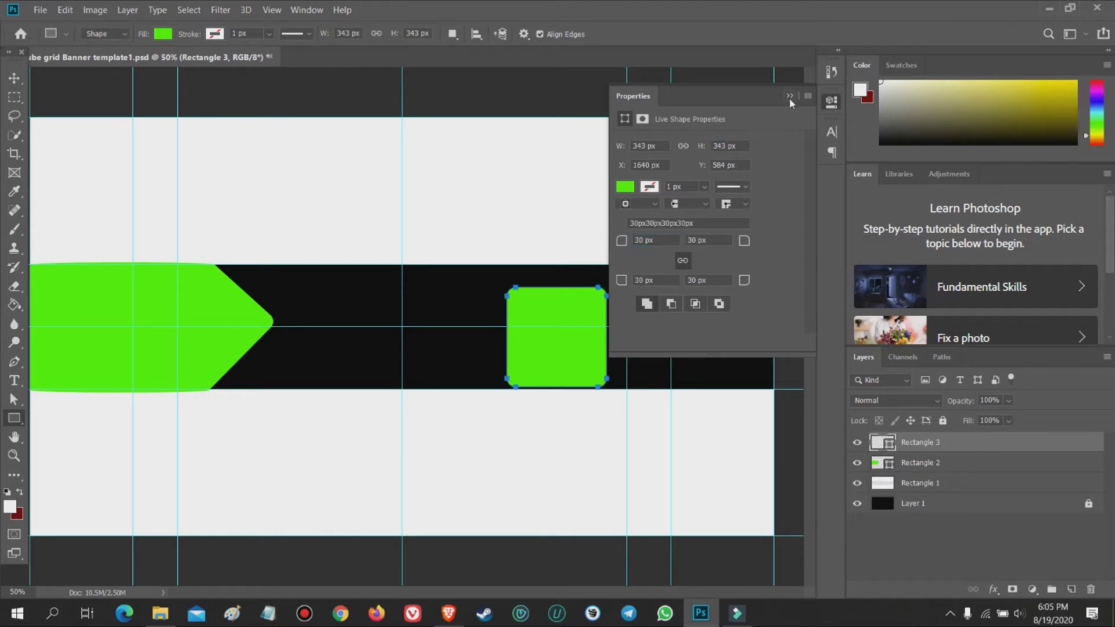
left_click(789, 96)
Rotate the second square into a diamond, move it up and scale it proportionally to 70.31%.
key("v")
left_click_drag(610, 391, 658, 340)
mouse_move(568, 337)
left_mouse_down()
mouse_move(568, 318)
mouse_move(604, 314)
left_mouse_up()
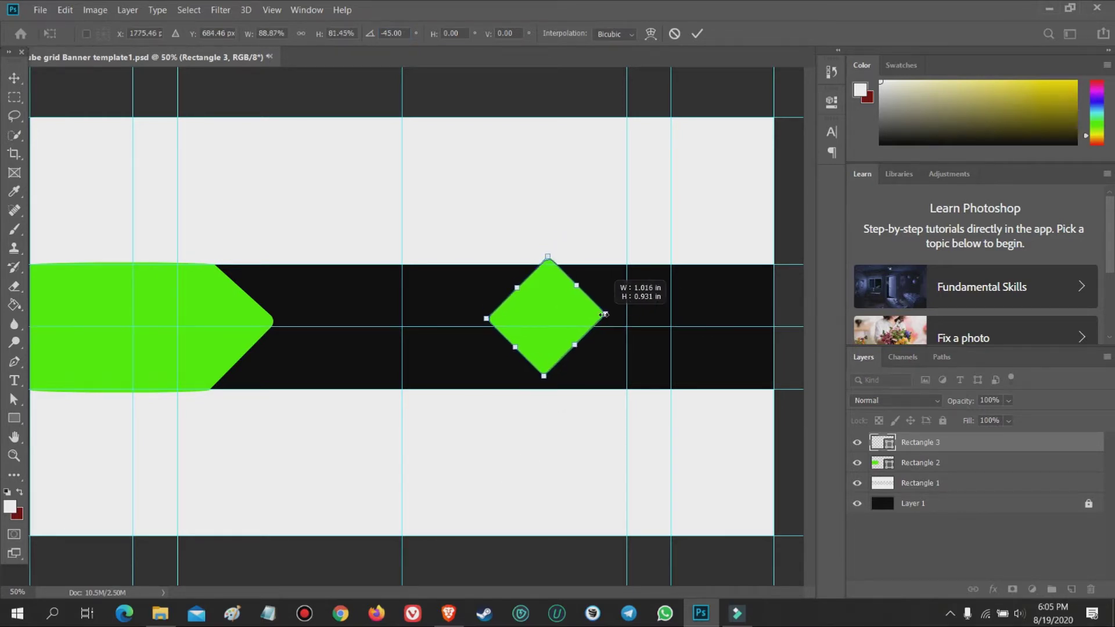
left_click_drag(604, 315, 581, 325)
left_click(301, 33)
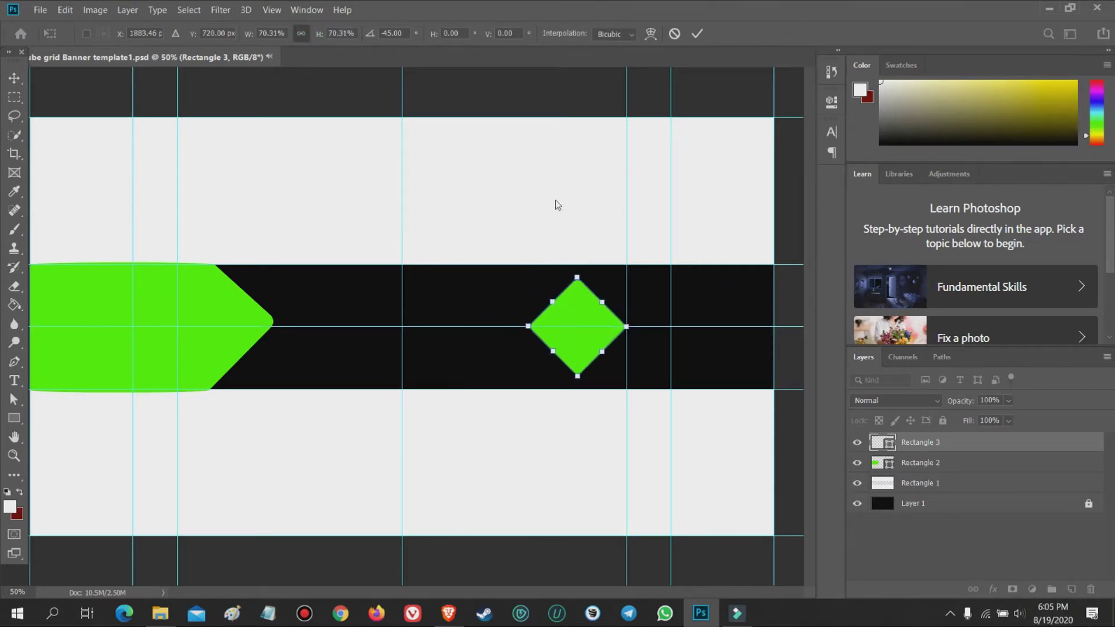
double_click(577, 323)
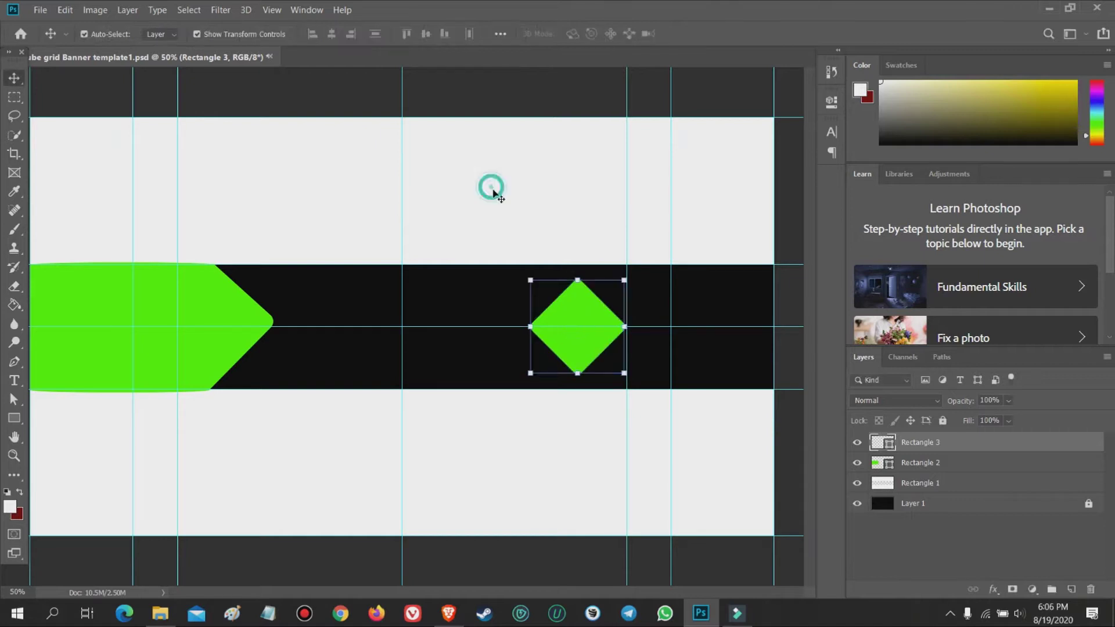
Duplicate the diamond as two smaller copies, one below and one above its right side.
right_click(580, 321)
mouse_move(590, 327)
left_mouse_down()
mouse_move(415, 327)
mouse_move(643, 399)
left_mouse_up()
left_click_drag(672, 440, 658, 424)
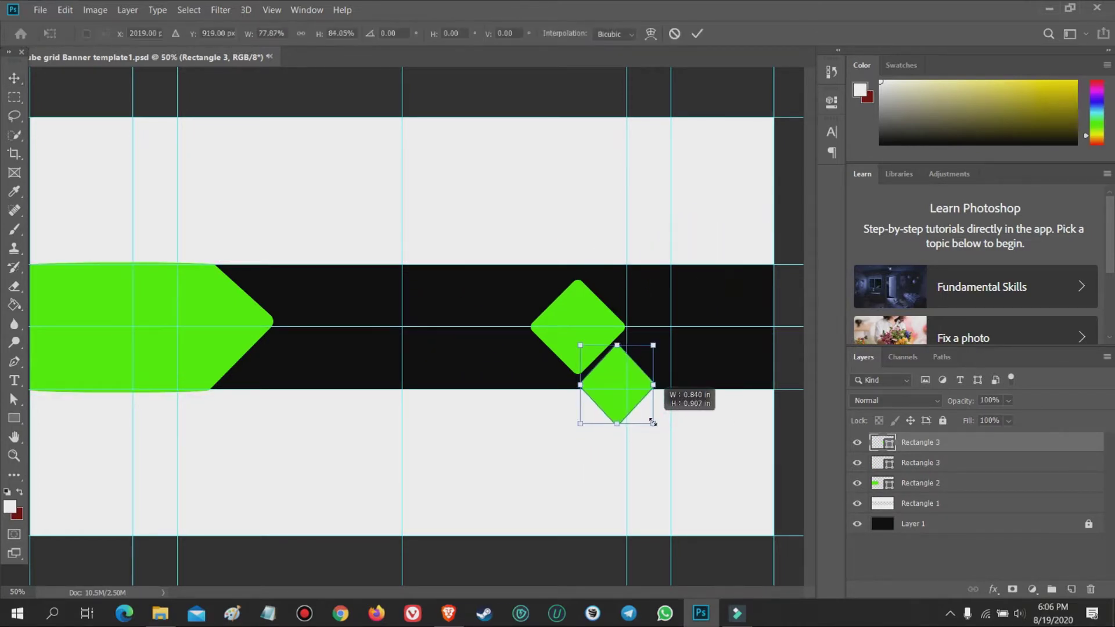
mouse_move(651, 428)
left_mouse_down()
mouse_move(626, 383)
mouse_move(616, 390)
left_mouse_up()
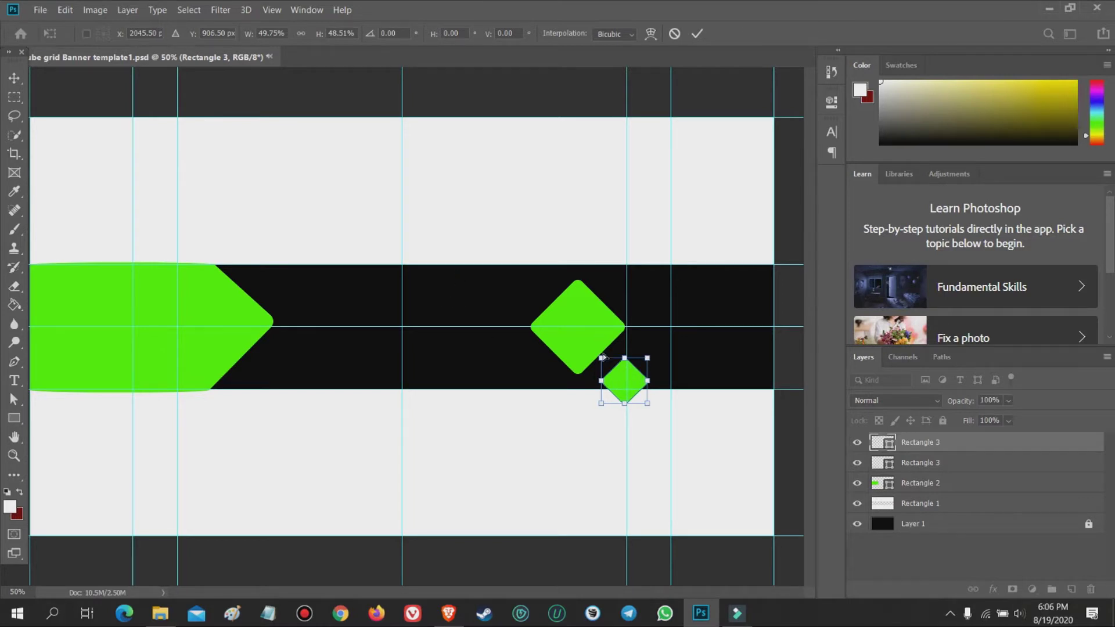
left_click_drag(618, 387, 619, 380)
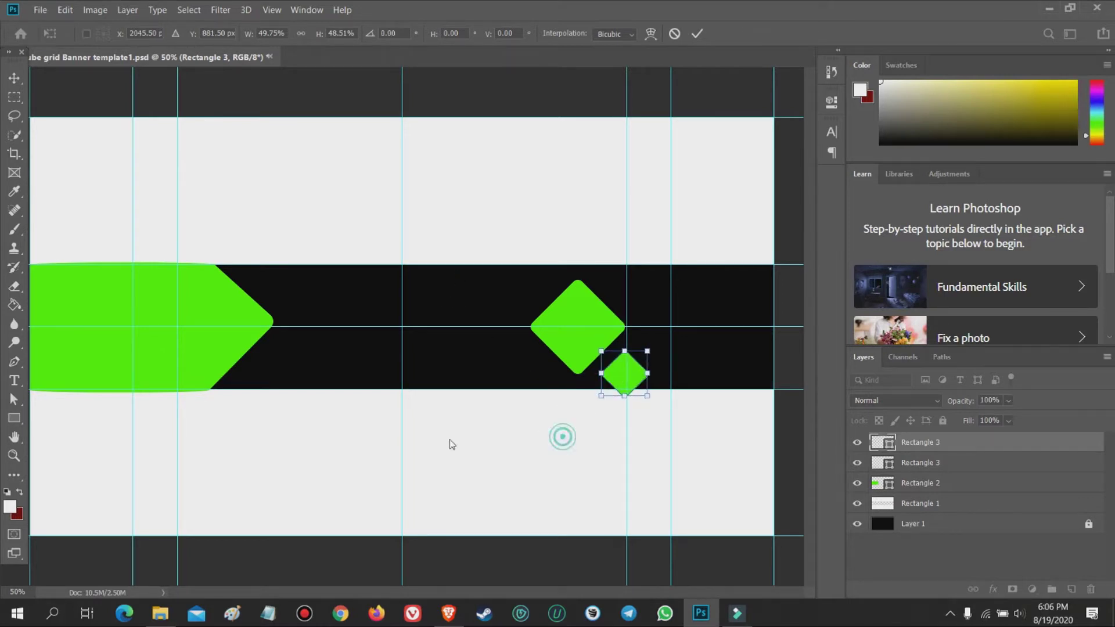
key("ctrl+v")
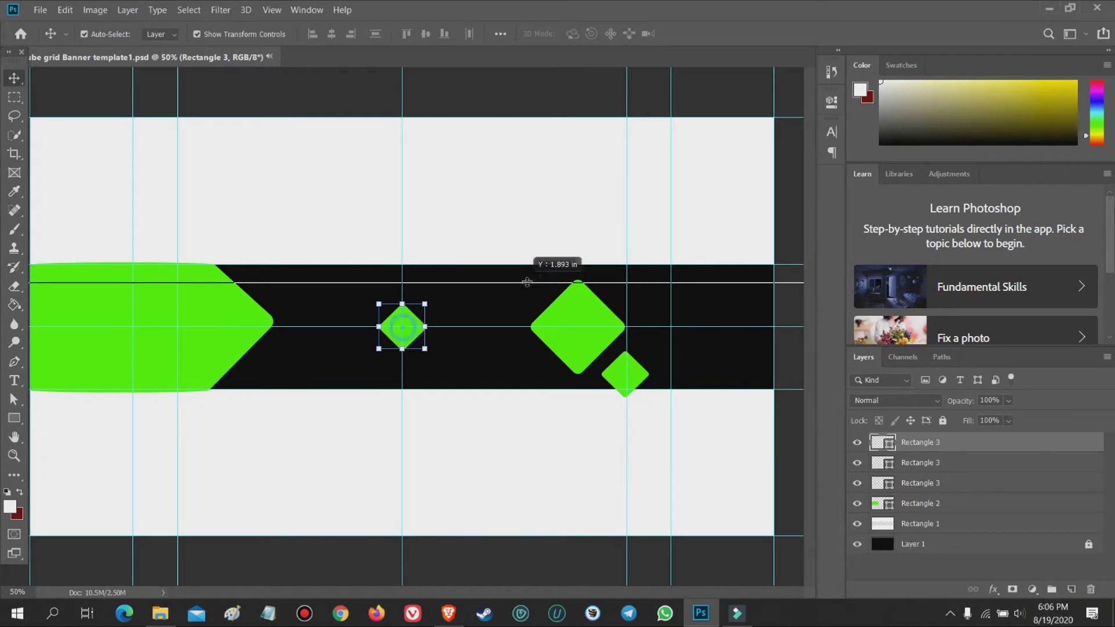
left_click_drag(413, 326, 636, 267)
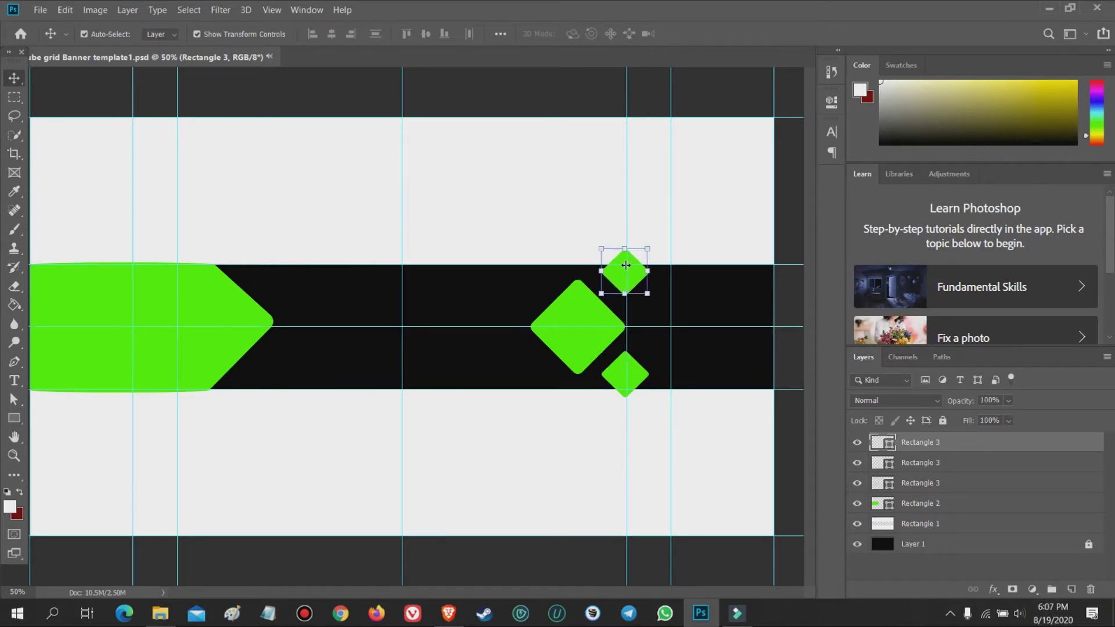
Enlarge the large diamond slightly, then select the top small diamond.
left_click(592, 341)
key("ctrl+t")
left_click_drag(530, 283, 519, 270)
key("Return")
key("ctrl+t")
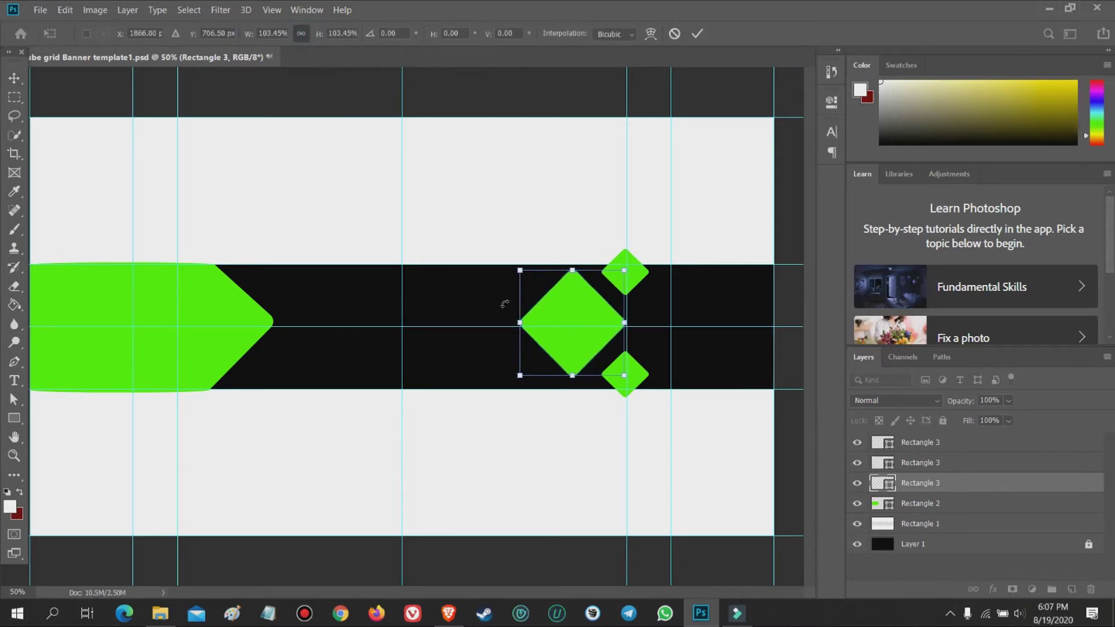
left_click(14, 79)
left_click(657, 201)
left_click(624, 271)
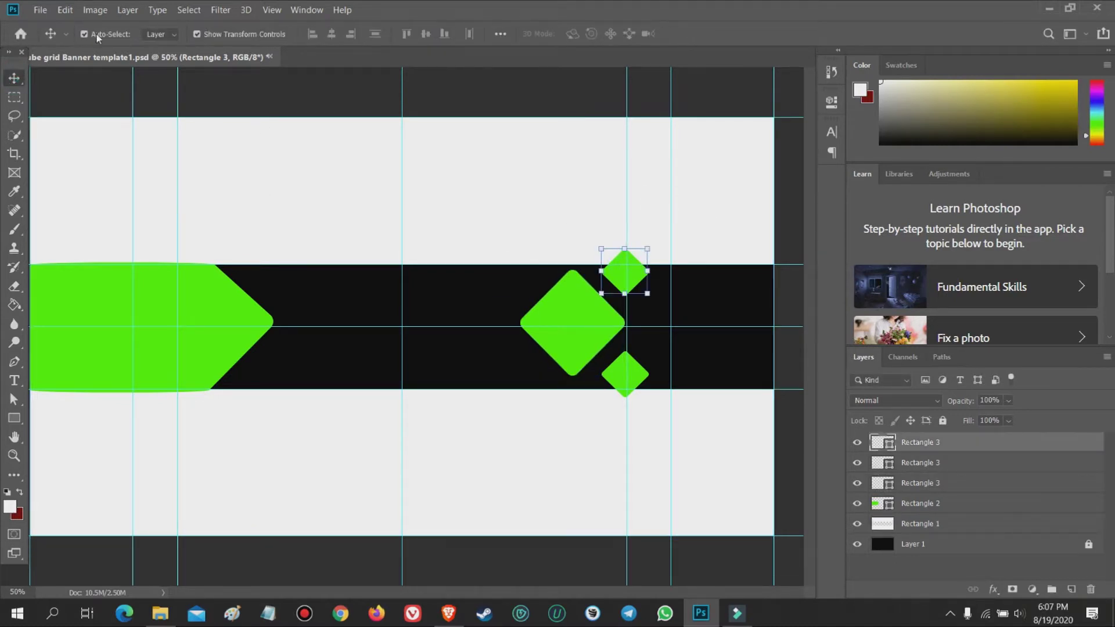
left_click(14, 418)
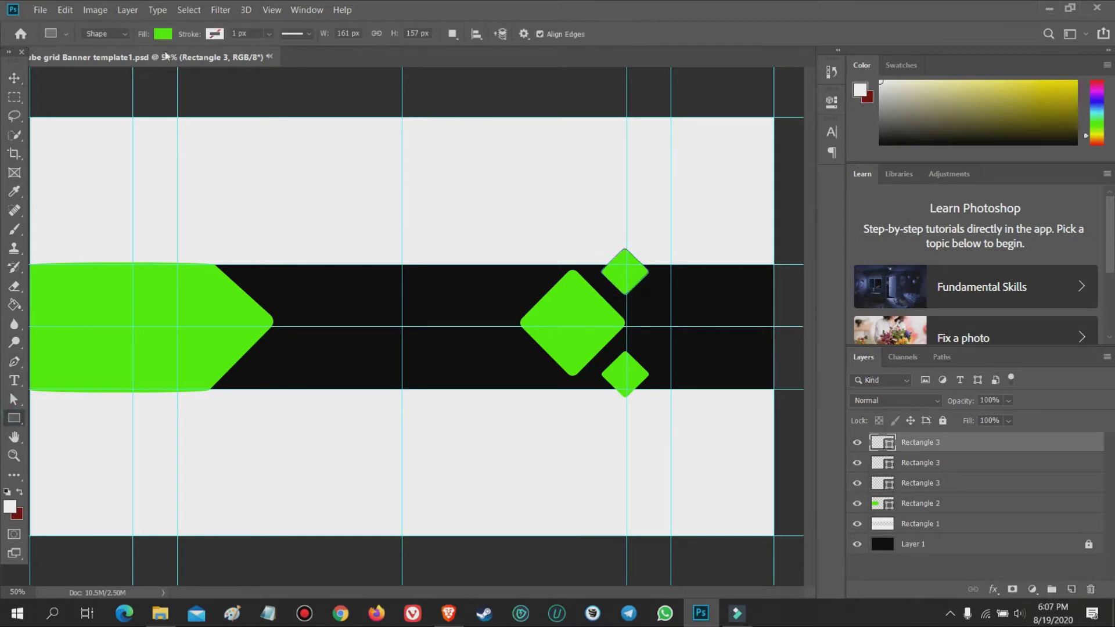
Give the top small diamond no fill and a green 5 px stroke.
left_click(215, 34)
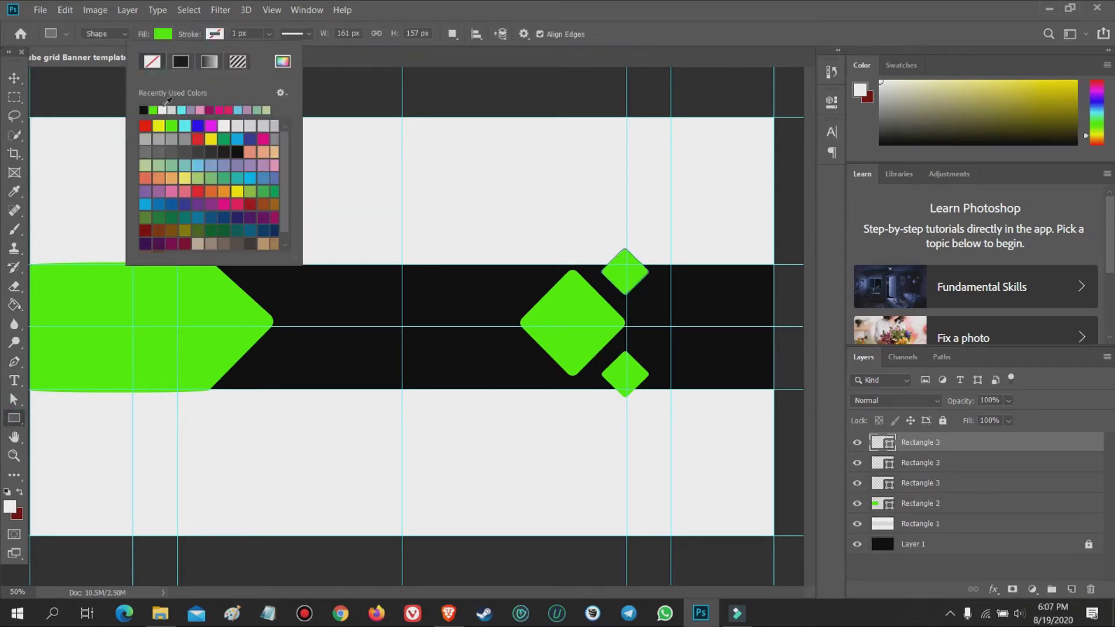
left_click(163, 35)
left_click(101, 61)
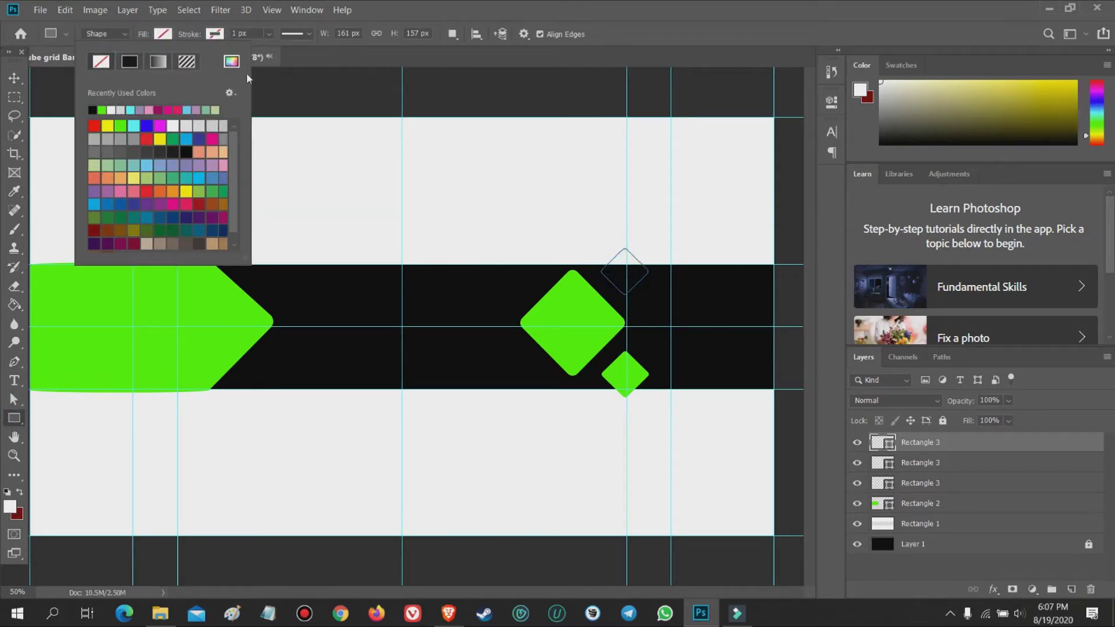
left_click(214, 36)
left_click(153, 110)
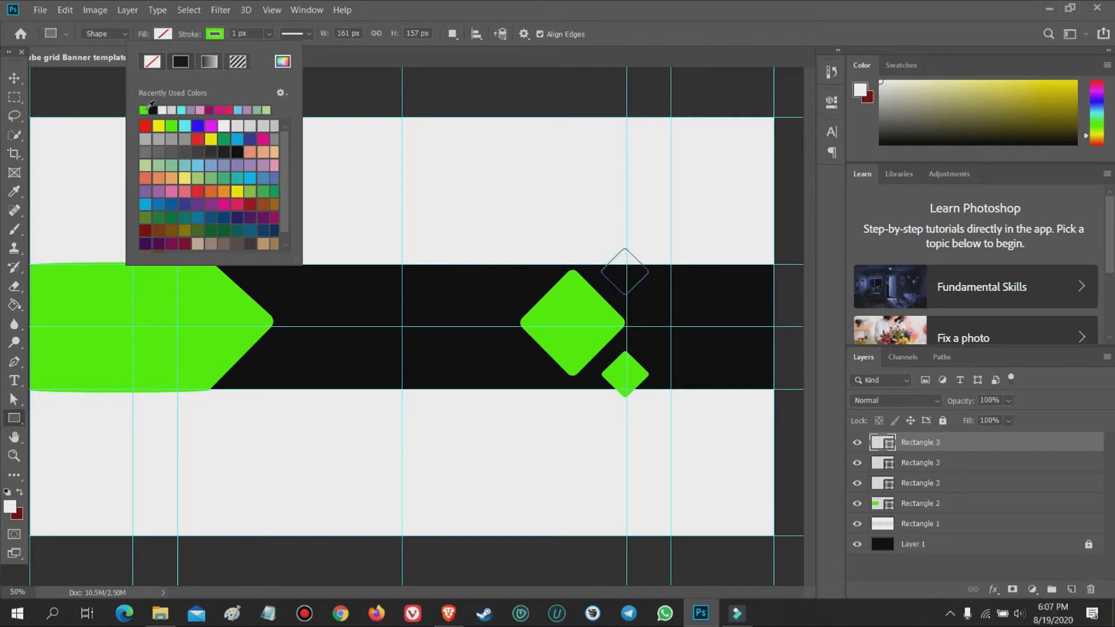
left_click(234, 33)
type("5")
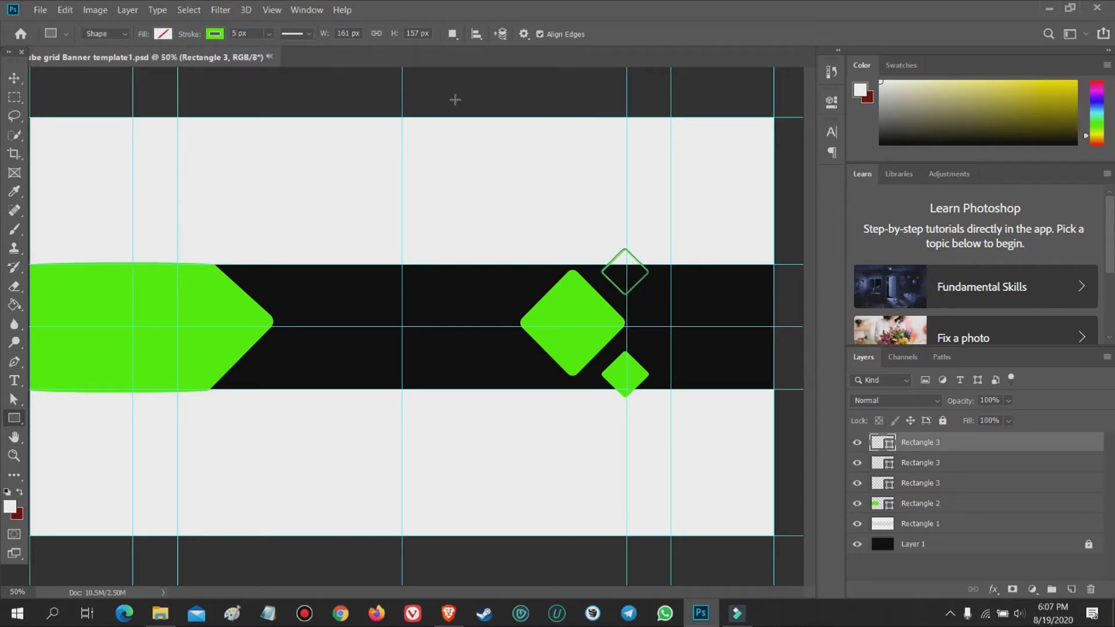
key("v")
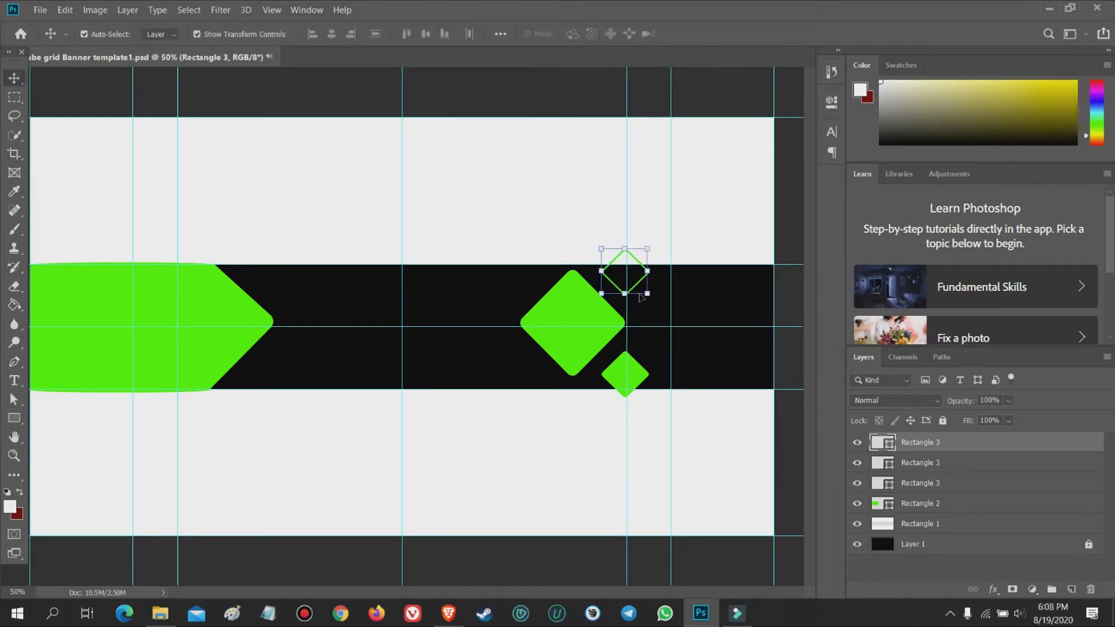
left_click_drag(601, 250, 588, 242)
Enlarge the outlined diamond and the small green diamond slightly.
left_click_drag(639, 291, 642, 269)
left_click(546, 422)
left_click(625, 371)
mouse_move(620, 381)
left_mouse_down()
mouse_move(655, 411)
mouse_move(620, 382)
left_mouse_up()
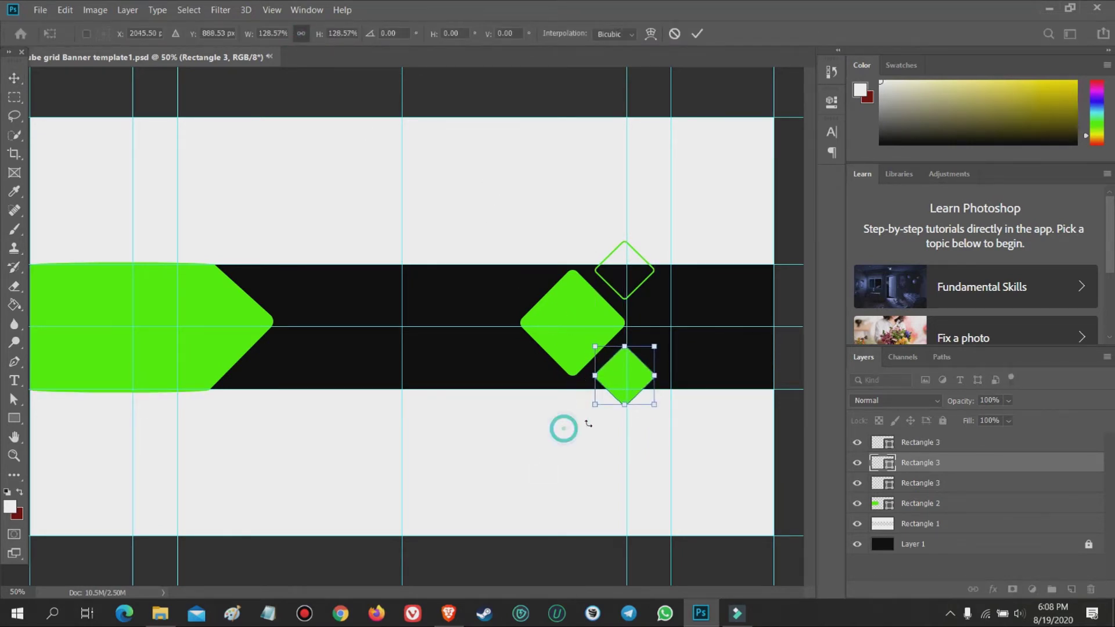
key("Return")
Copy the big diamond to its right and scale the copy proportionally to 113.34%.
left_click(575, 302)
left_click_drag(574, 330, 673, 309)
key("shift+Right")
key("shift+Right")
key("shift+Right")
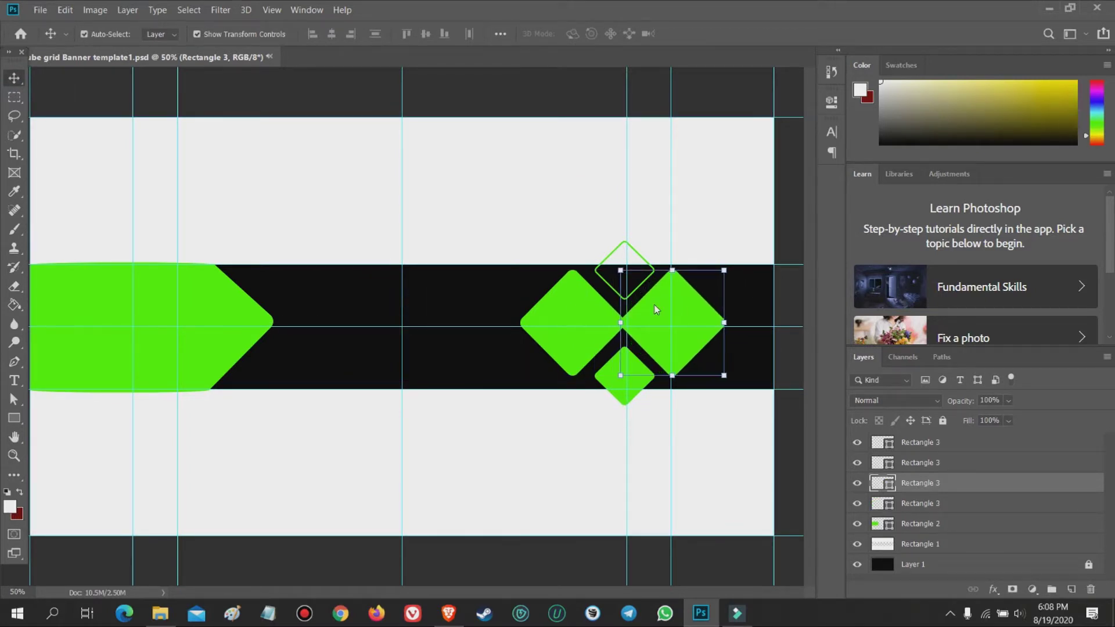
key("ctrl+t")
left_click_drag(724, 270, 744, 256)
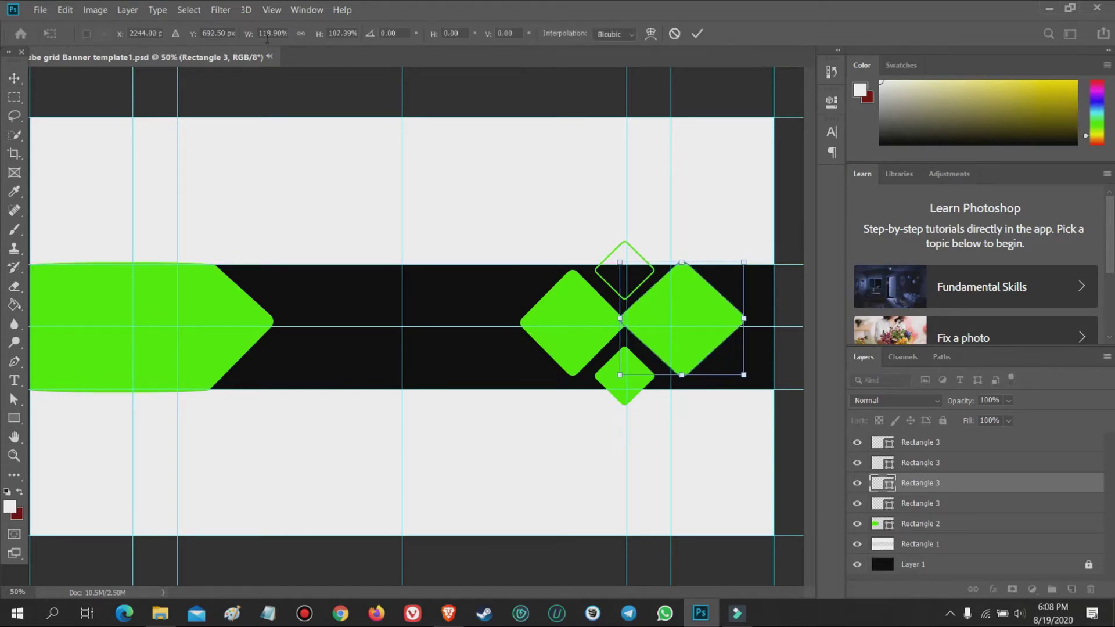
key("Down")
key("Down")
key("Down")
key("Down")
key("Down")
key("Down")
key("Down")
key("Down")
key("Down")
left_click_drag(746, 257, 739, 261)
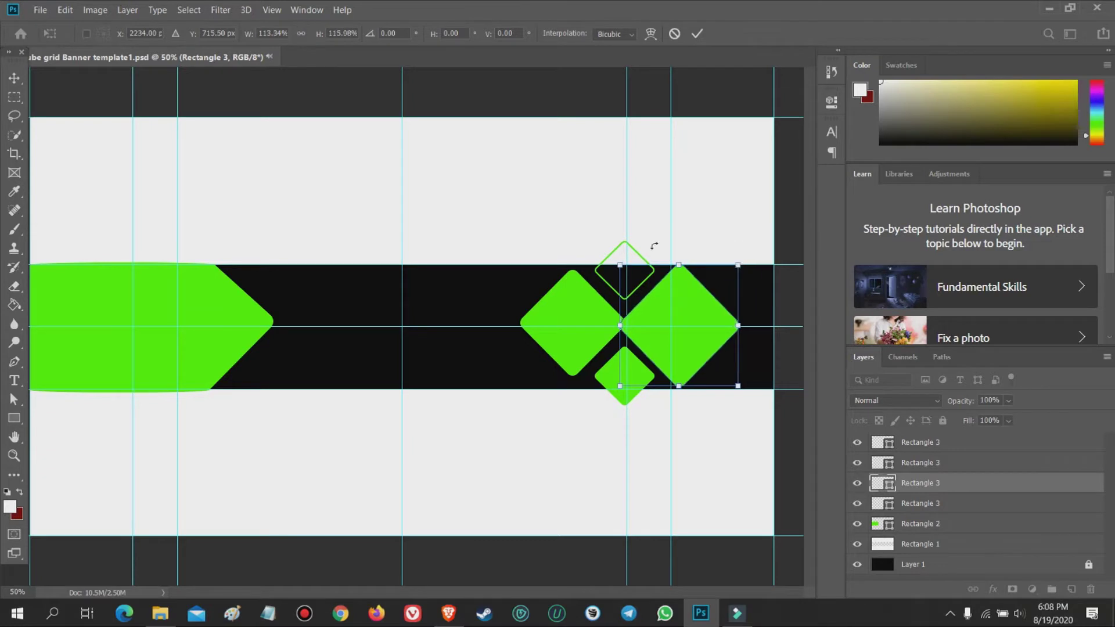
left_click(301, 33)
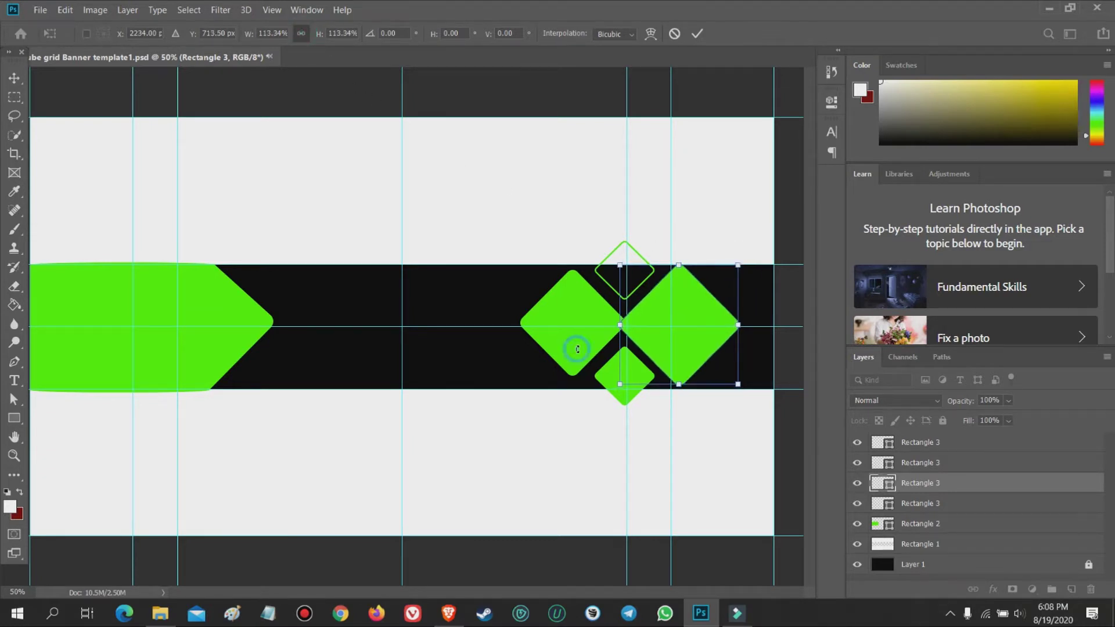
key("Return")
left_click(557, 342)
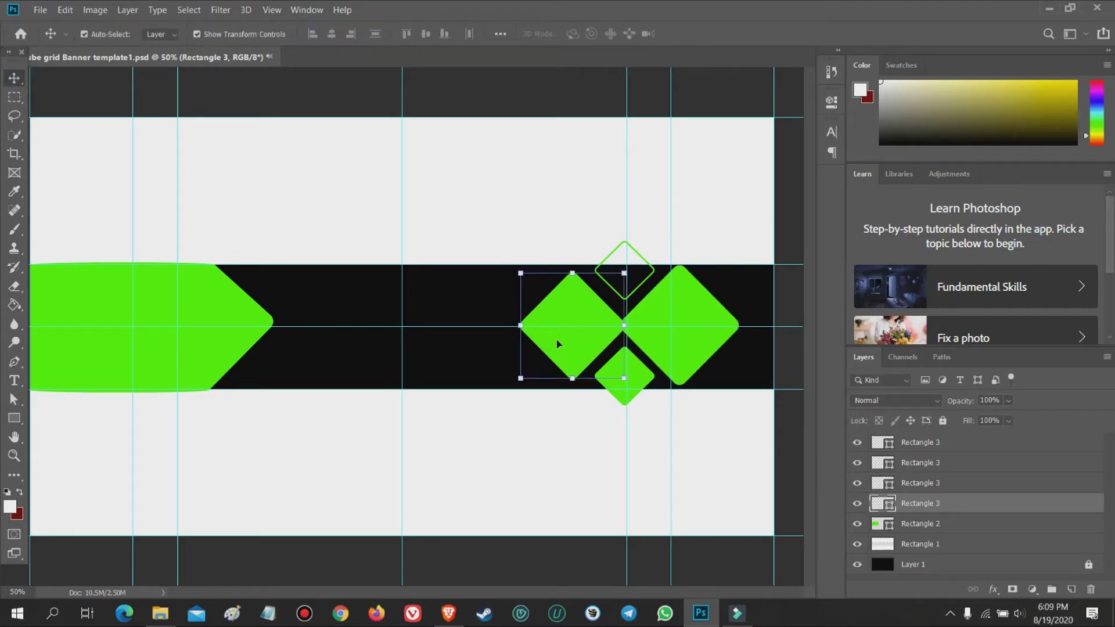
Make the right big diamond hollow with a green 5 px stroke and no fill.
left_click(704, 294)
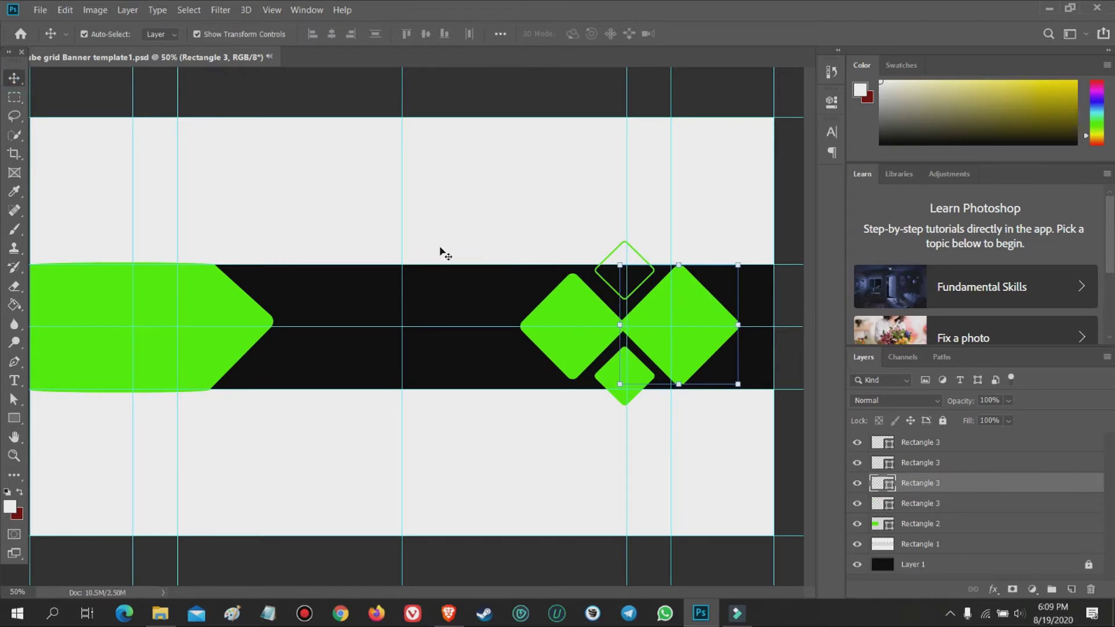
left_click(14, 419)
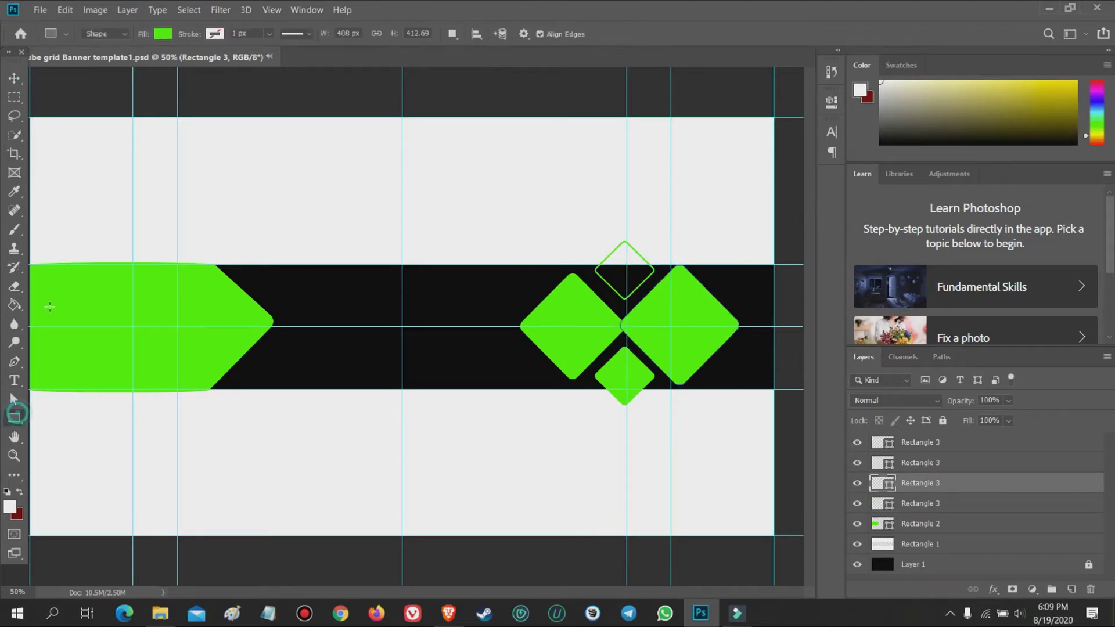
left_click(163, 34)
left_click(99, 65)
left_click(216, 33)
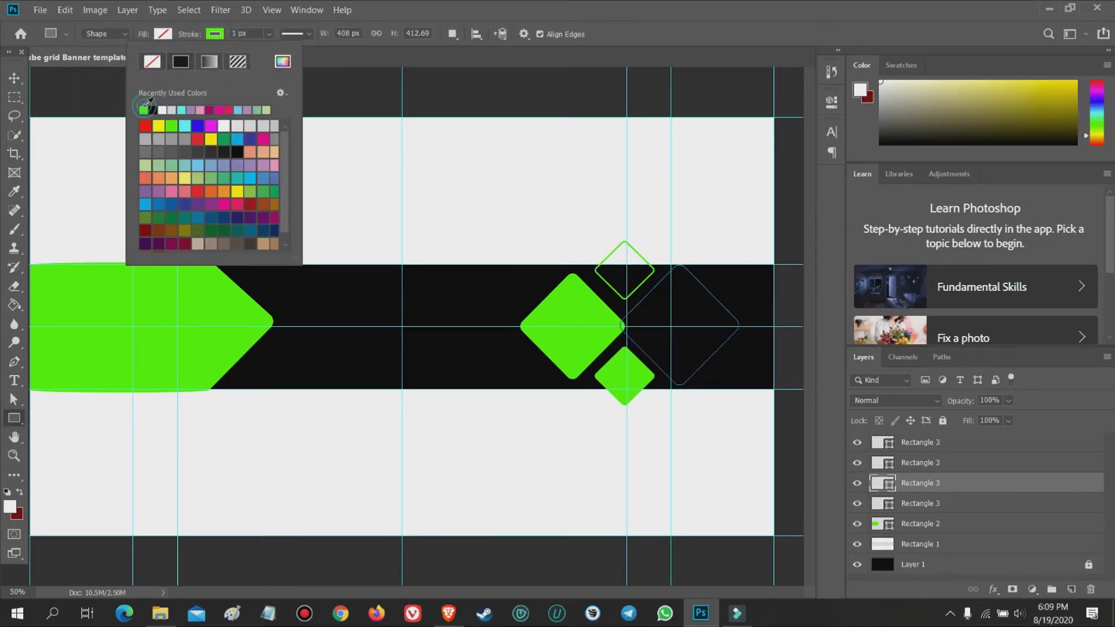
left_click(236, 34)
type("5")
key("Return")
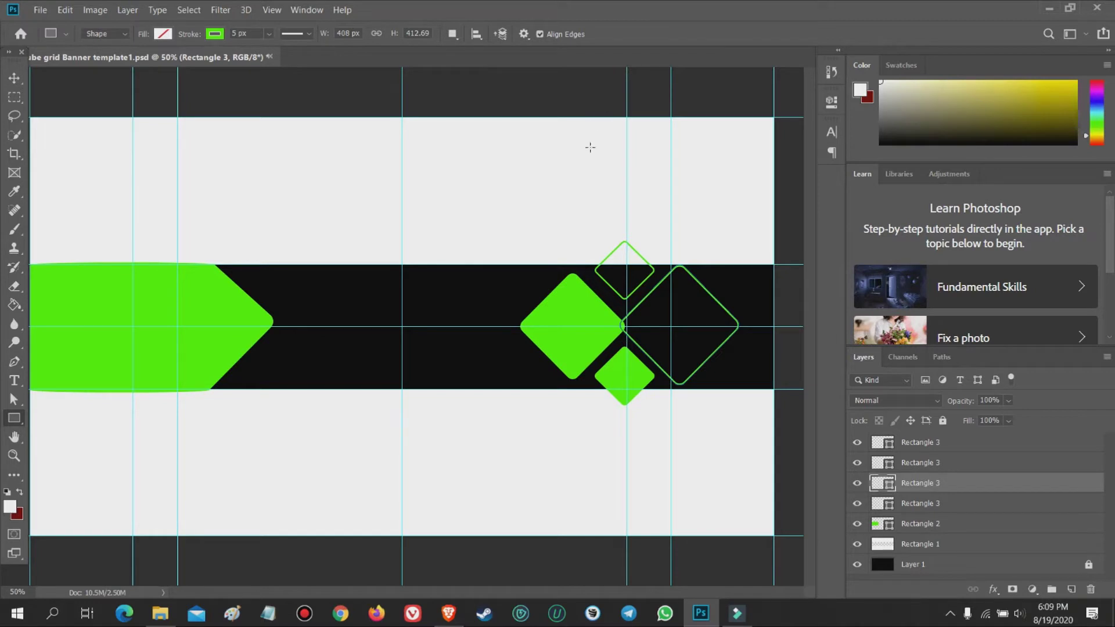
key("ctrl+t")
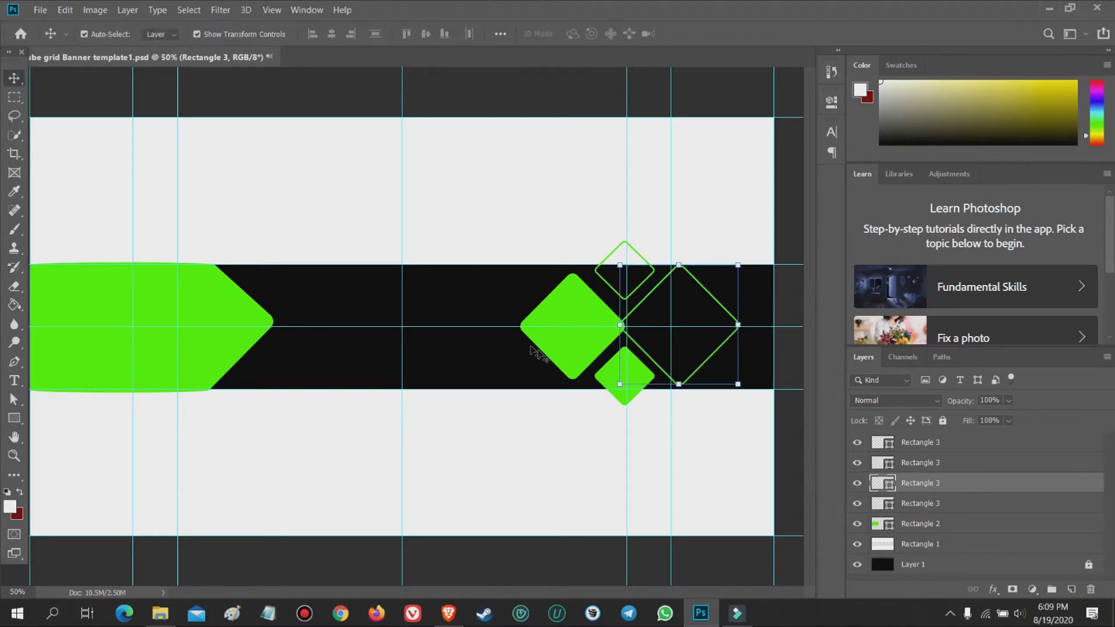
key("Return")
mouse_move(595, 382)
left_mouse_down()
mouse_move(645, 320)
mouse_move(737, 268)
mouse_move(680, 229)
mouse_move(690, 232)
left_mouse_up()
Scale the copied small diamond proportionally and place it at the banner's top-right edge.
key("ctrl+t")
left_click(301, 33)
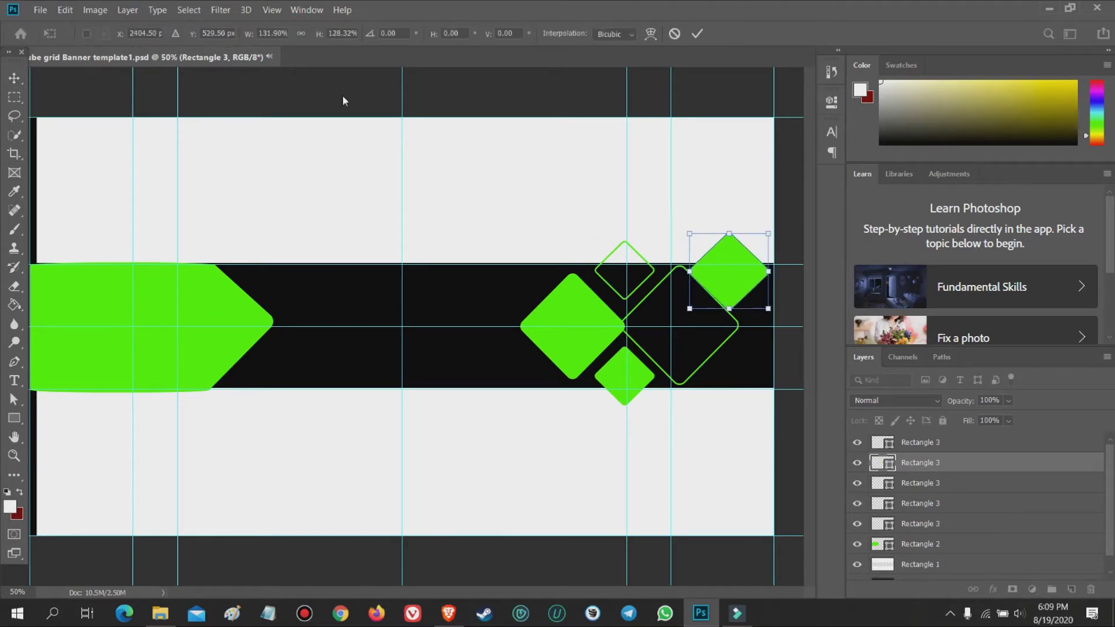
left_click_drag(730, 271, 741, 265)
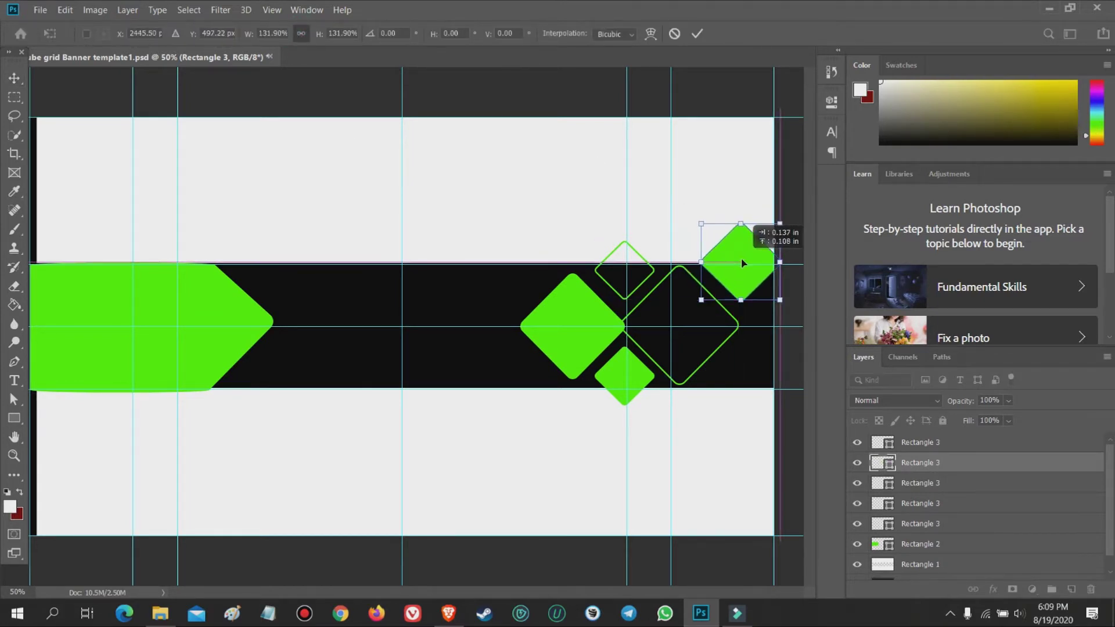
key("Return")
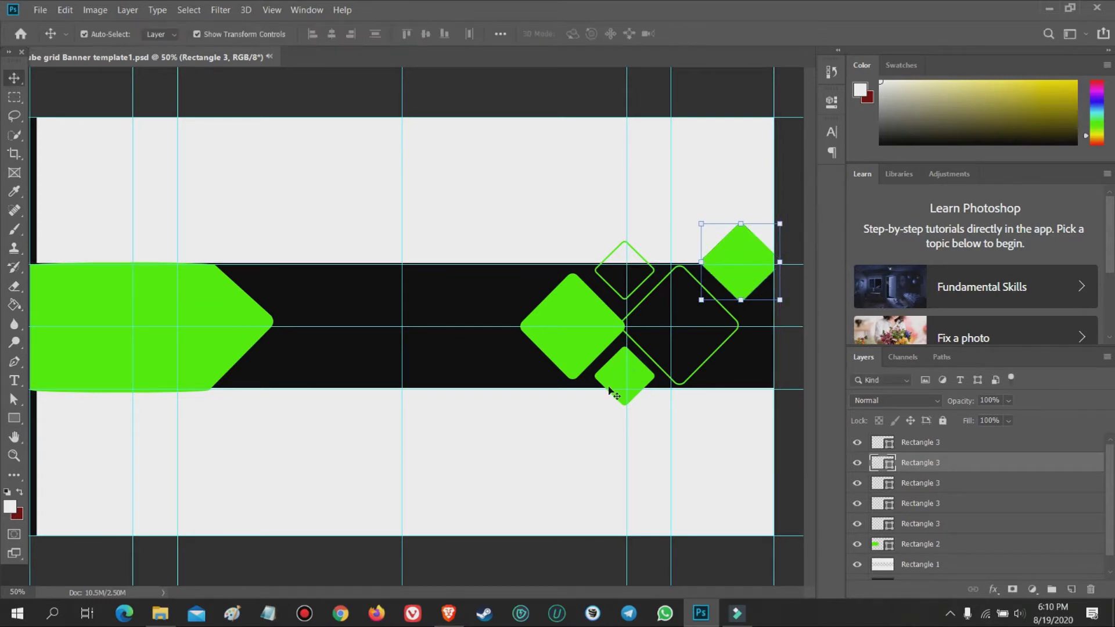
Nudge the small and outlined diamonds left, and paste a small diamond copy at the lower right.
left_click(616, 373)
left_click_drag(611, 376, 593, 391)
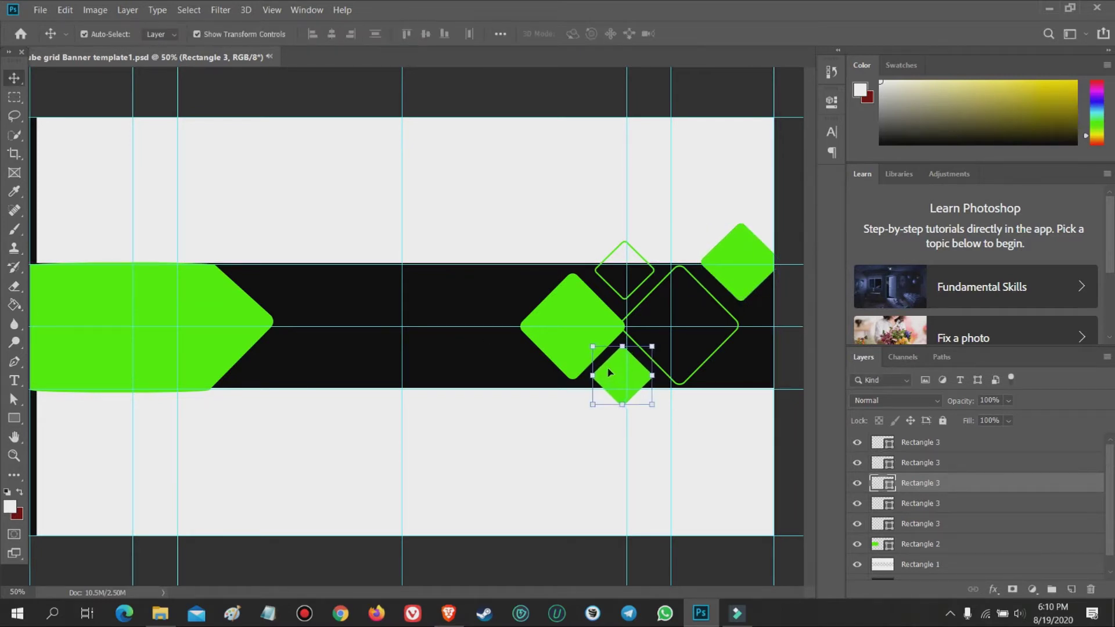
left_click(587, 406)
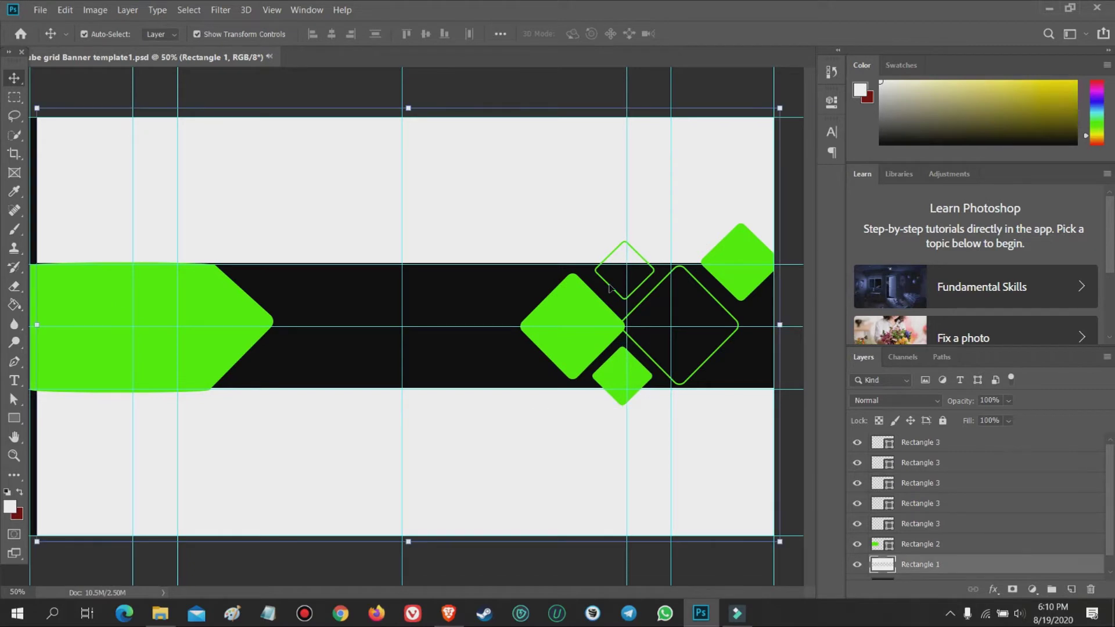
left_click_drag(638, 285, 635, 285)
left_click(610, 378)
key("ctrl+c")
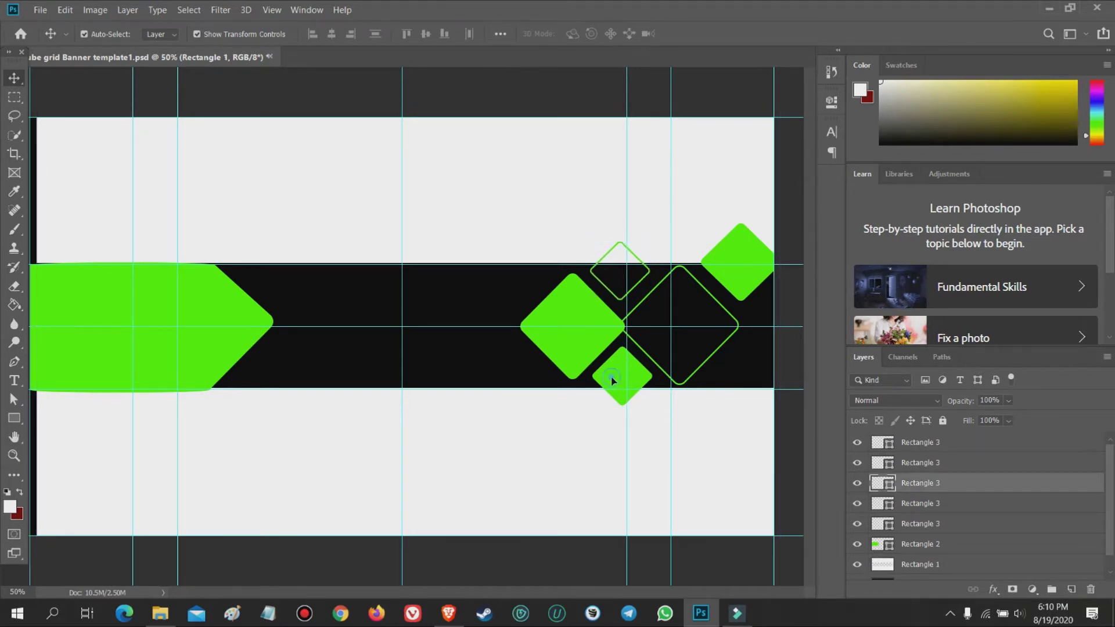
left_click(443, 418)
key("ctrl+v")
left_click_drag(391, 316, 724, 381)
Shrink the lower-middle small diamond to about 78% and nudge the bottom-right diamond up.
left_click(616, 378)
left_click_drag(653, 393, 643, 392)
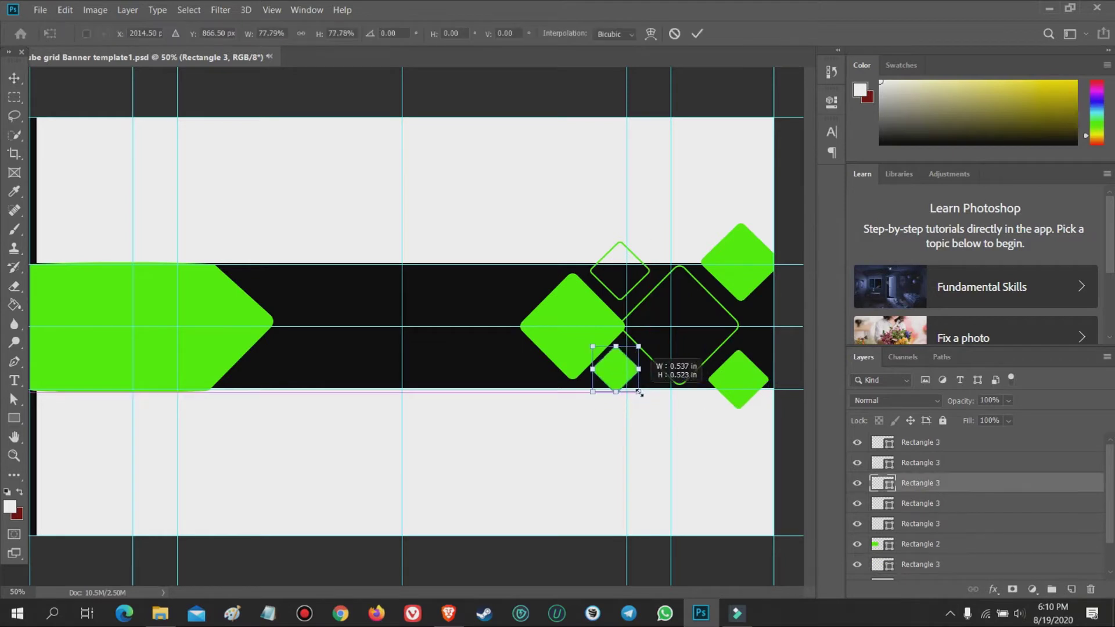
key("Right")
key("Right")
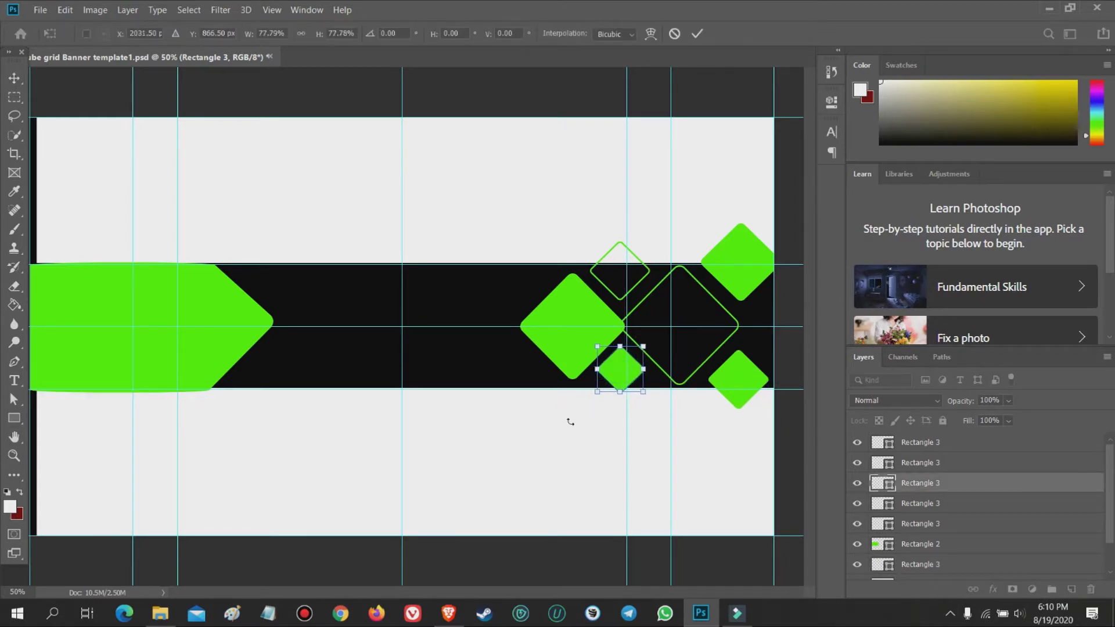
key("Return")
left_click_drag(741, 381, 756, 371)
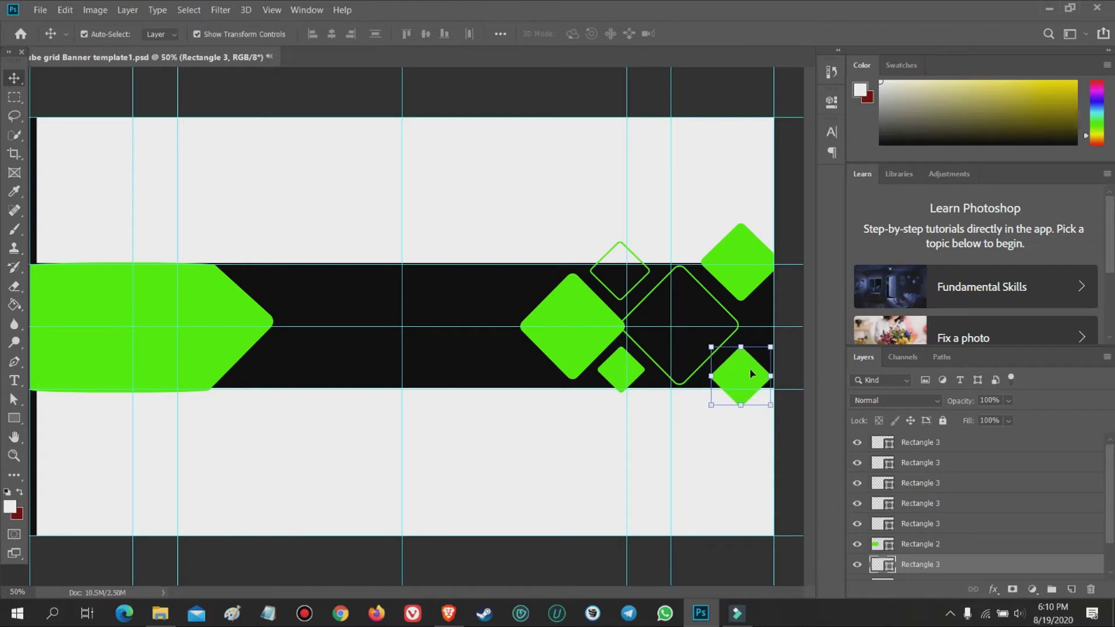
left_click(689, 430)
left_click(617, 278)
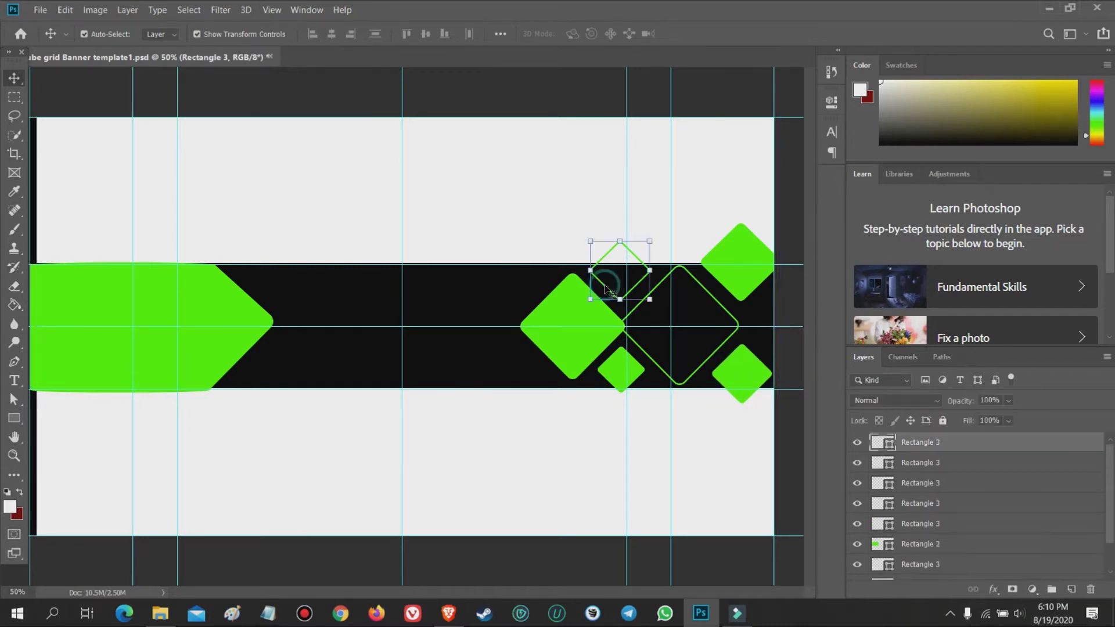
Copy the small outlined diamond to the banner's right edge between the two filled diamonds.
mouse_move(620, 285)
left_mouse_down()
mouse_move(403, 340)
mouse_move(736, 336)
mouse_move(766, 347)
left_mouse_up()
left_click(741, 285)
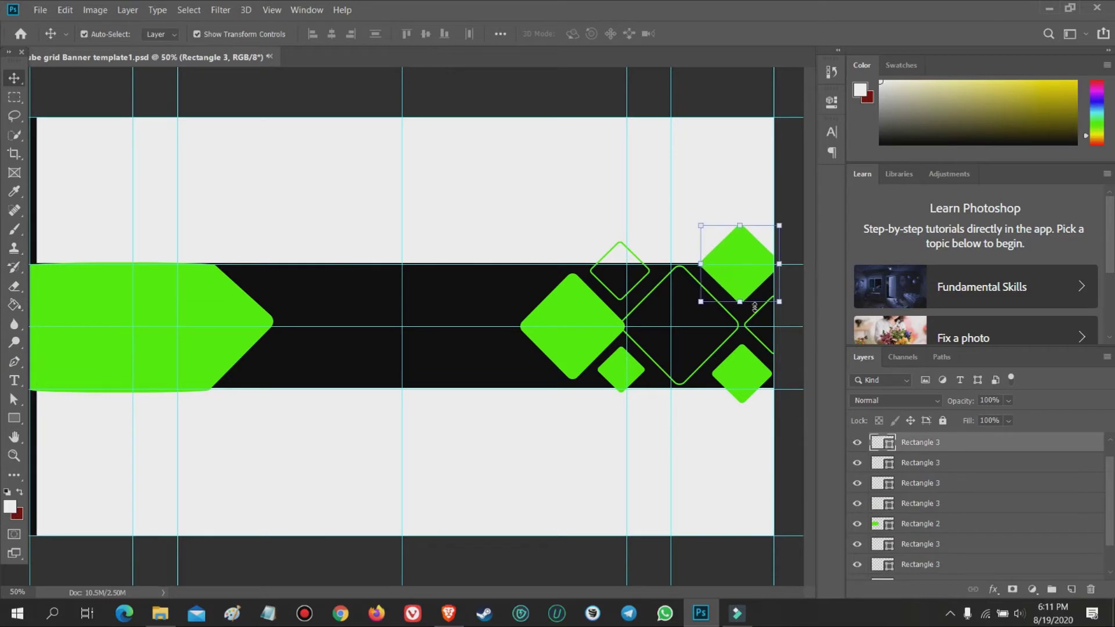
left_click(733, 432)
left_click(729, 395)
left_click(734, 431)
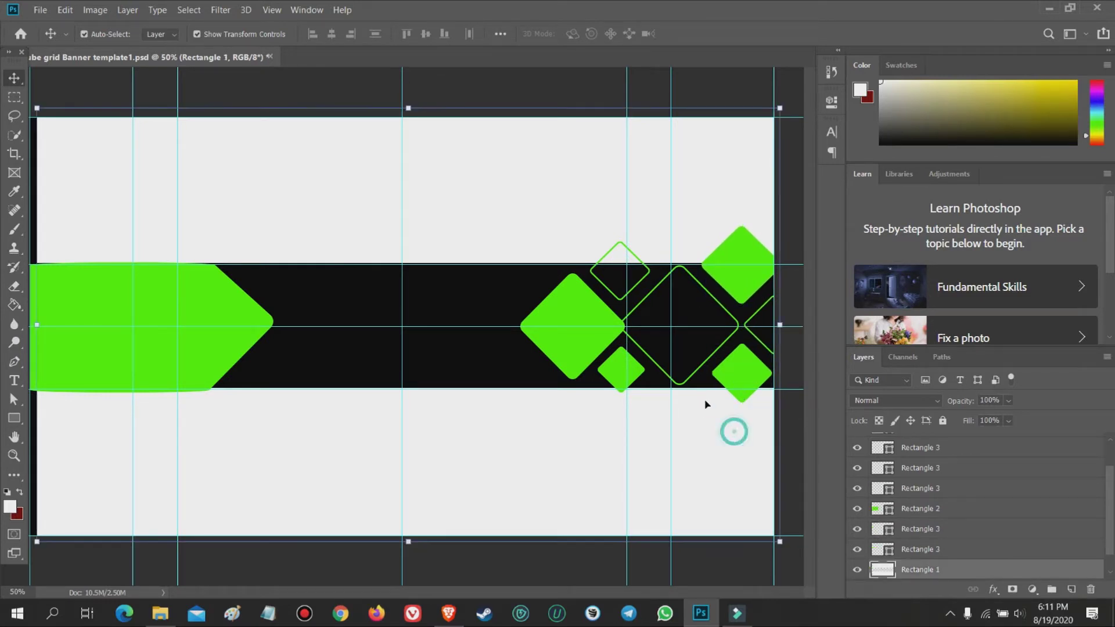
left_click(757, 325)
left_click(473, 438)
left_click(565, 308)
left_click(45, 289)
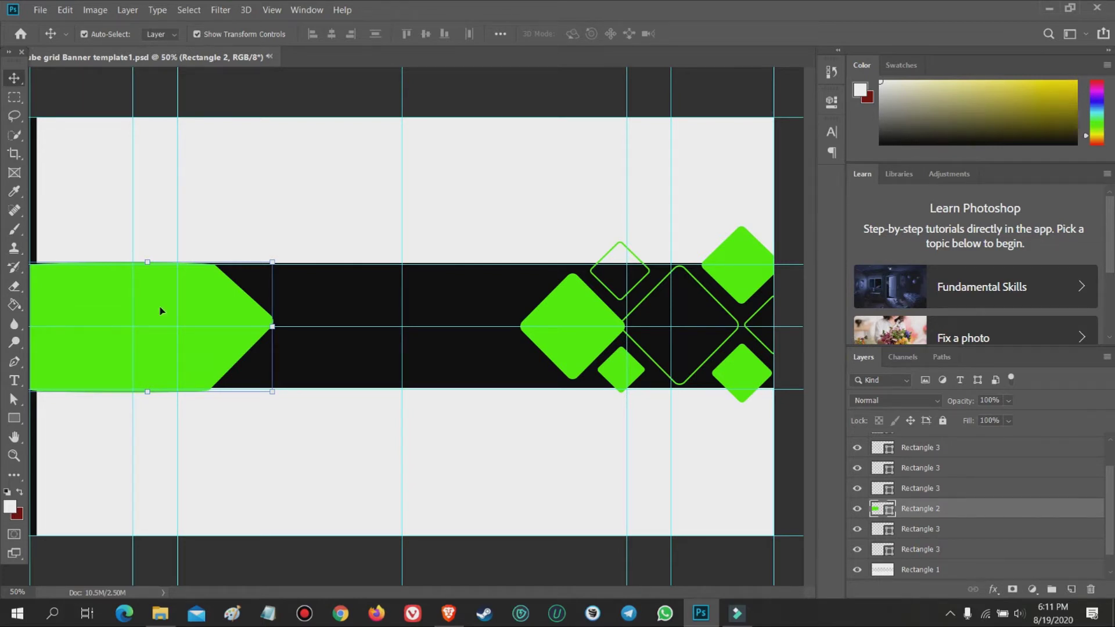
left_click(14, 419)
Draw a small green rounded rectangle on the band, shrink it to 79.27% and tilt it about -9.1°.
left_click_drag(409, 286, 458, 308)
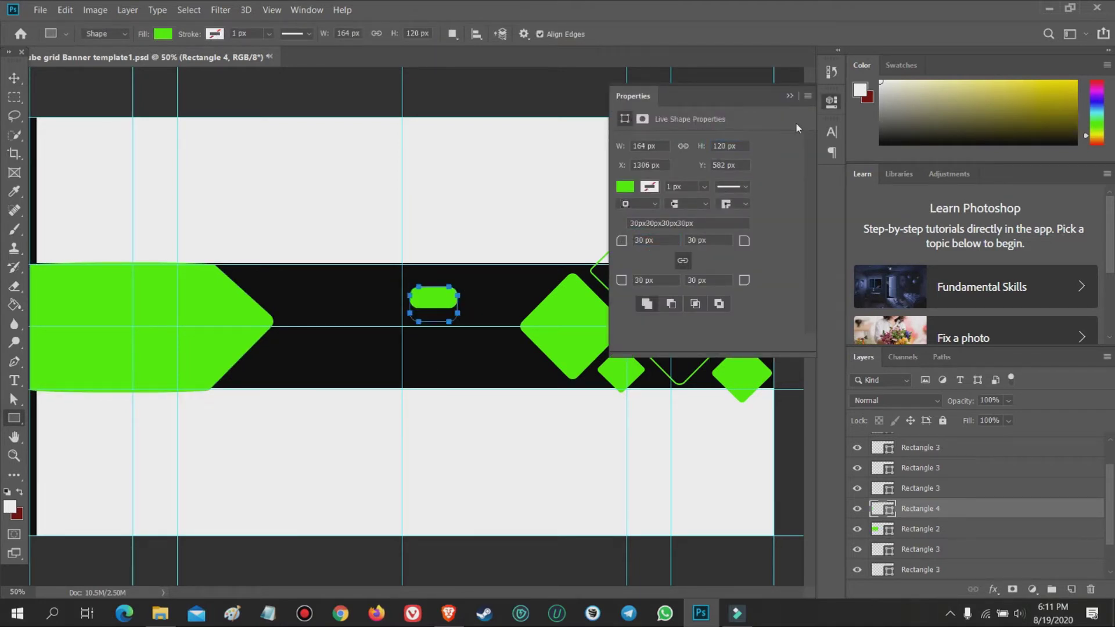
key("ctrl+t")
left_click(790, 96)
left_click_drag(459, 321, 447, 315)
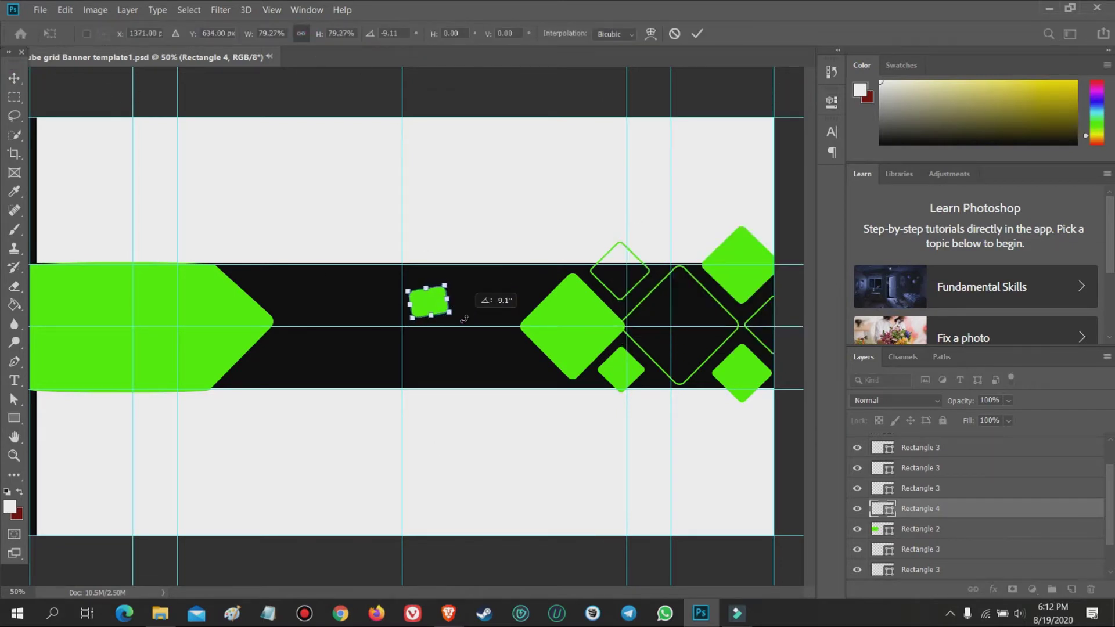
left_click(300, 443)
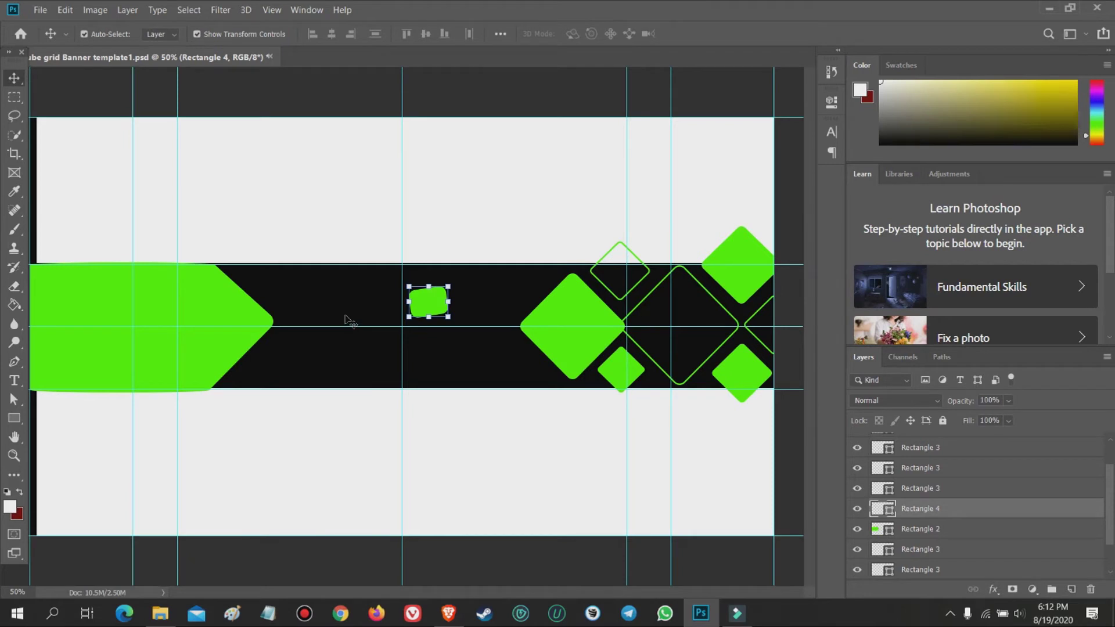
Add white ANONYMOUS PH text in the black band, then enlarge and tilt it.
key("t")
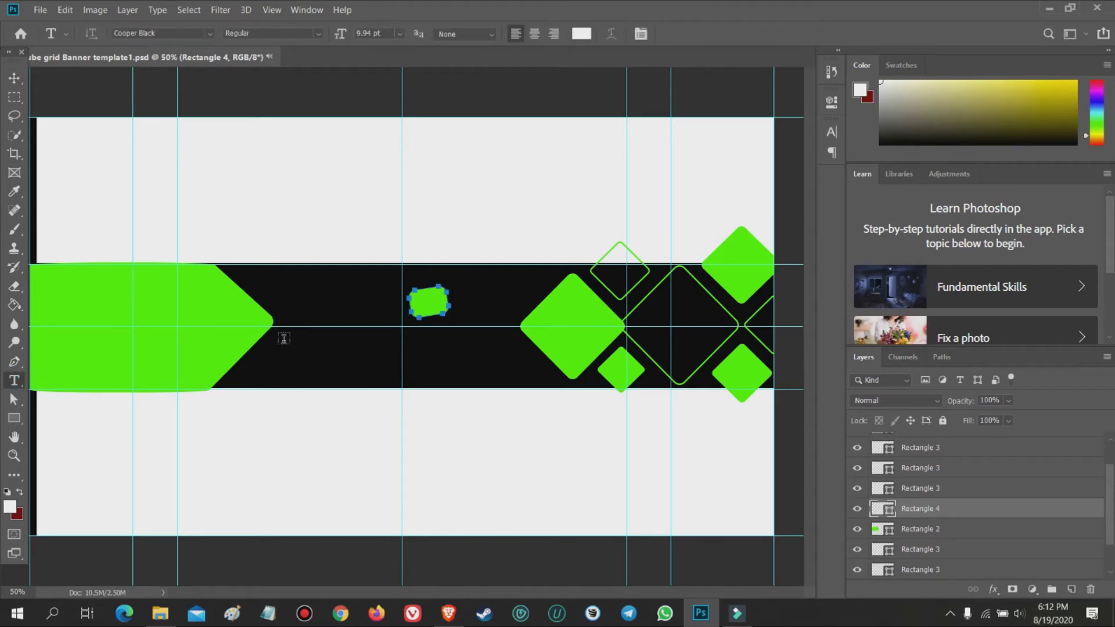
left_click(282, 342)
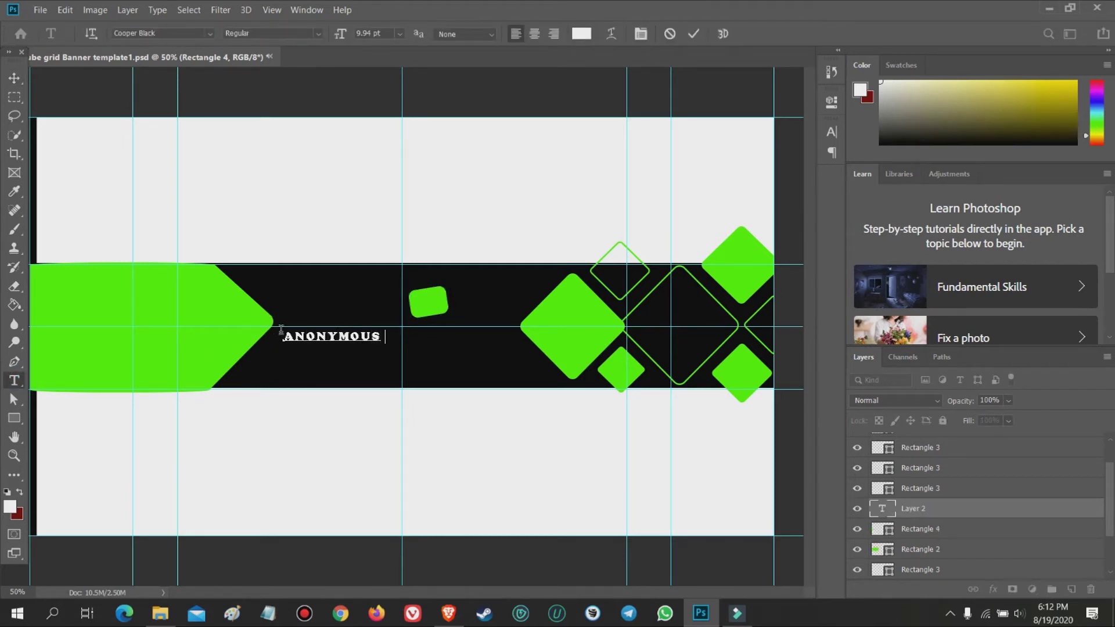
type("ANONYMOUS PH")
left_click_drag(350, 333, 350, 305)
left_click(14, 77)
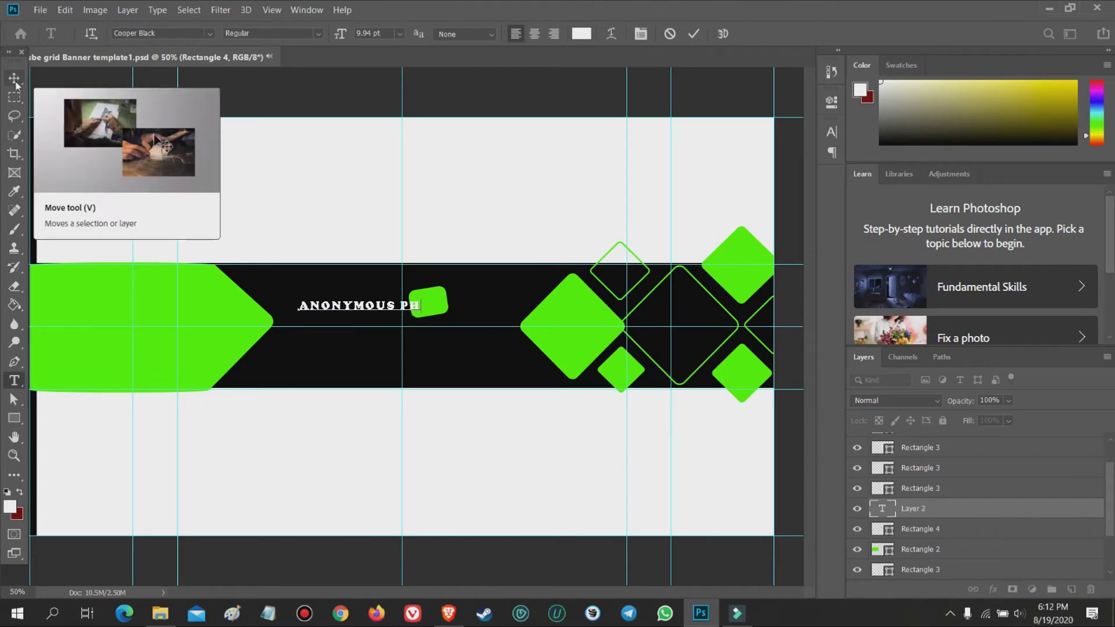
mouse_move(428, 319)
left_mouse_down()
mouse_move(464, 307)
mouse_move(471, 329)
mouse_move(417, 312)
mouse_move(509, 303)
left_mouse_up()
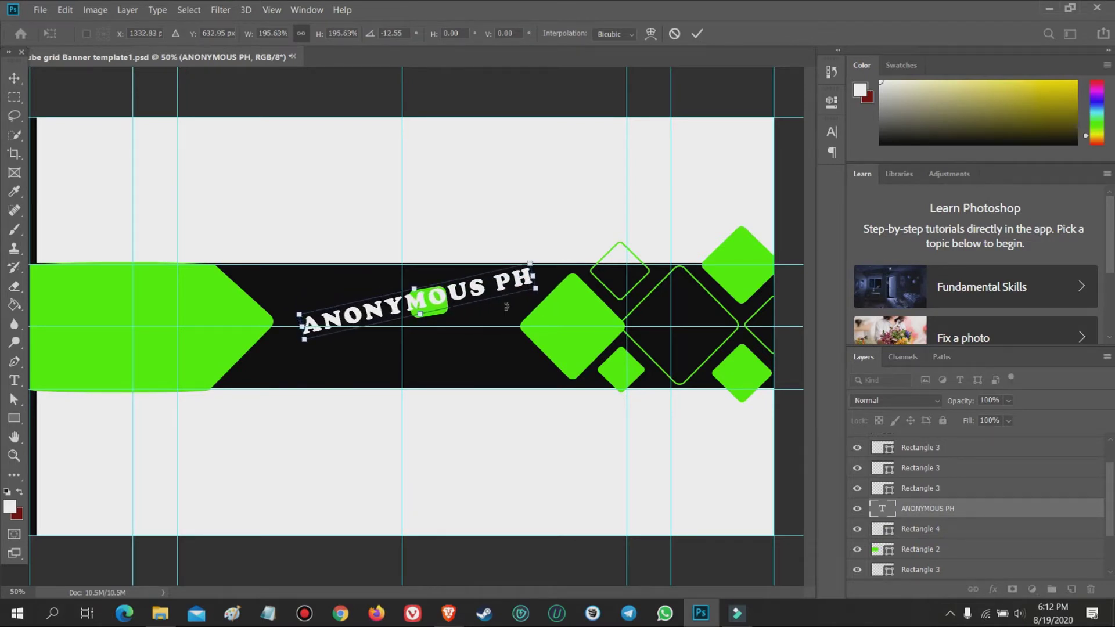
Bend the ANONYMOUS PH heading with an Arc warp and position it in the band.
left_click(905, 528)
left_click(928, 508)
mouse_move(445, 294)
left_mouse_down()
mouse_move(445, 284)
mouse_move(425, 370)
left_mouse_up()
key("Return")
left_click_drag(428, 301, 518, 241)
mouse_move(463, 318)
left_mouse_down()
mouse_move(498, 251)
mouse_move(510, 302)
left_mouse_up()
Resize and tilt the small green rounded rectangle so it sits behind PH.
key("ctrl+t")
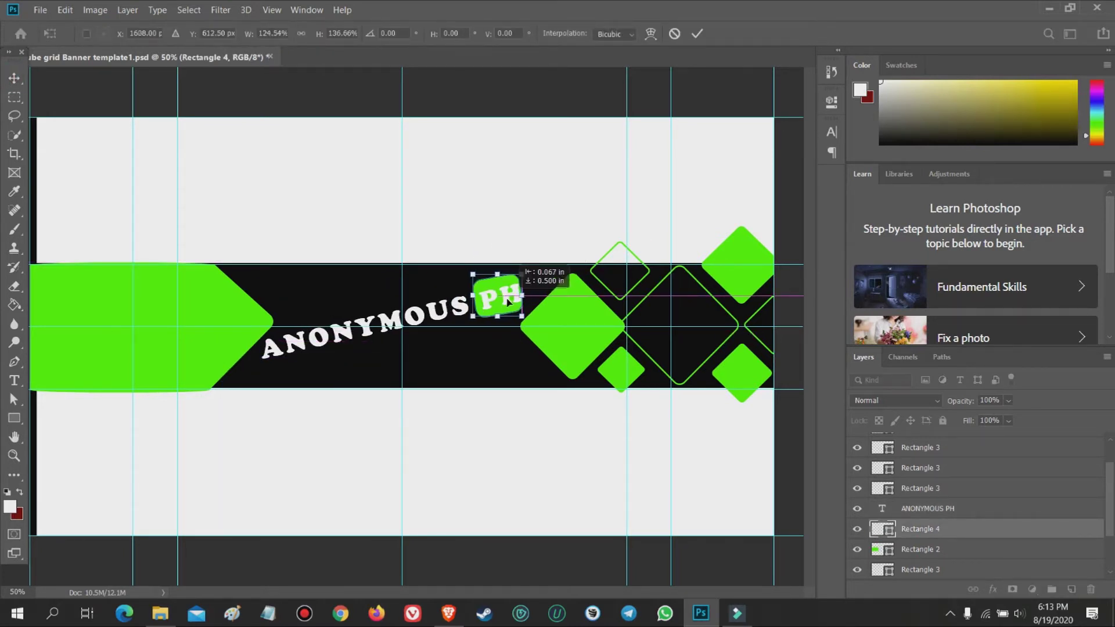
mouse_move(514, 296)
left_mouse_down()
mouse_move(517, 279)
mouse_move(502, 304)
left_mouse_up()
key("Return")
left_click(308, 347)
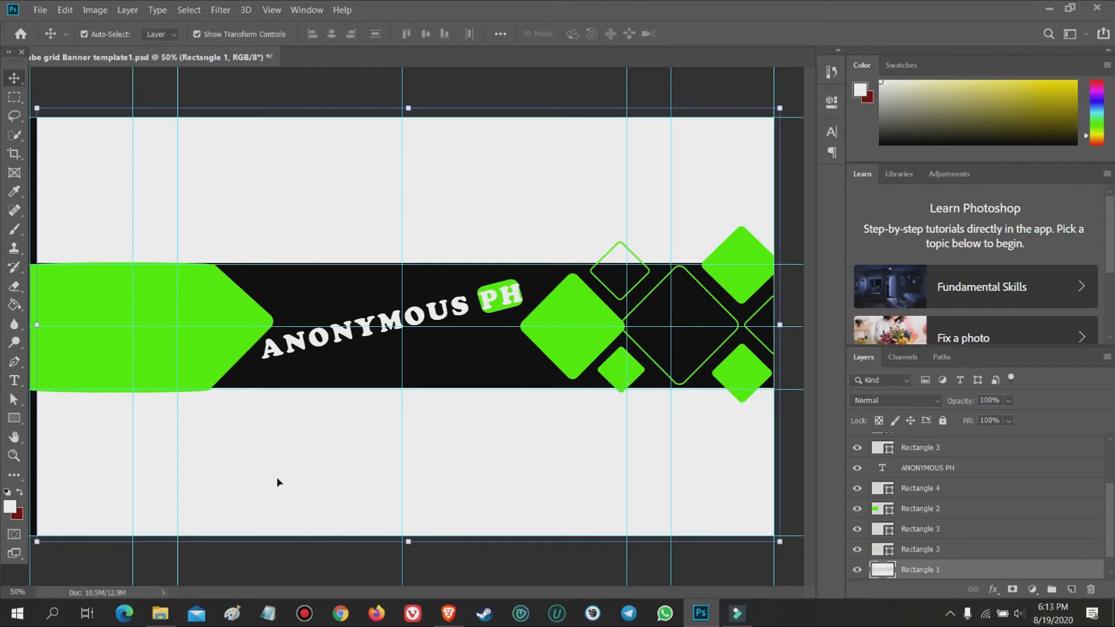
Reconfirm the heading transform and type a TAGLINE text line below it.
left_click(492, 285)
key("ctrl+t")
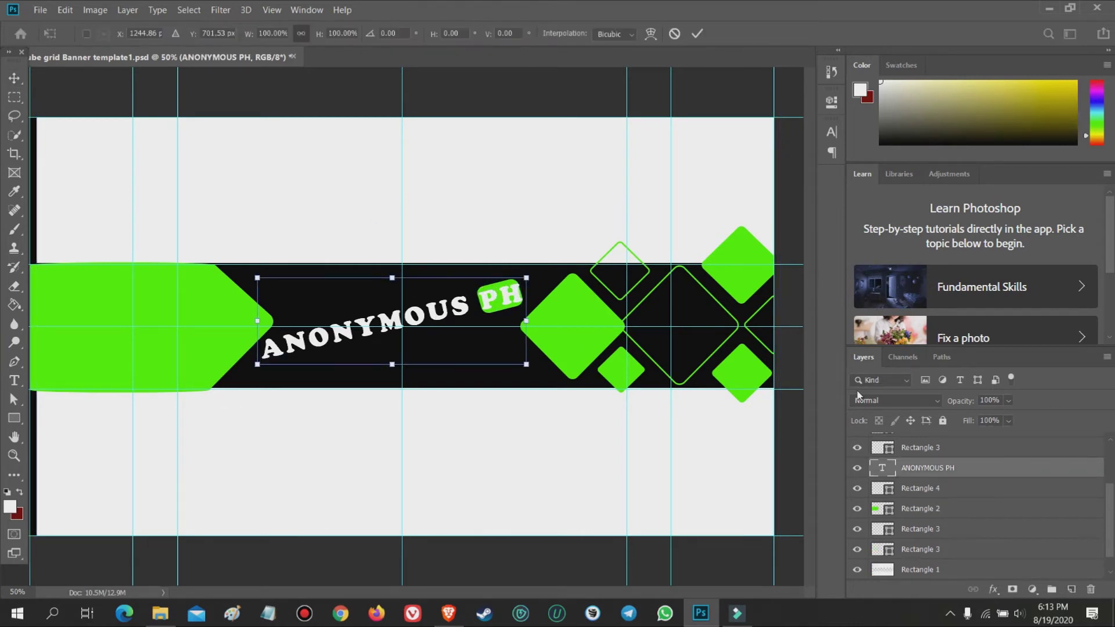
key("Return")
left_click(498, 356)
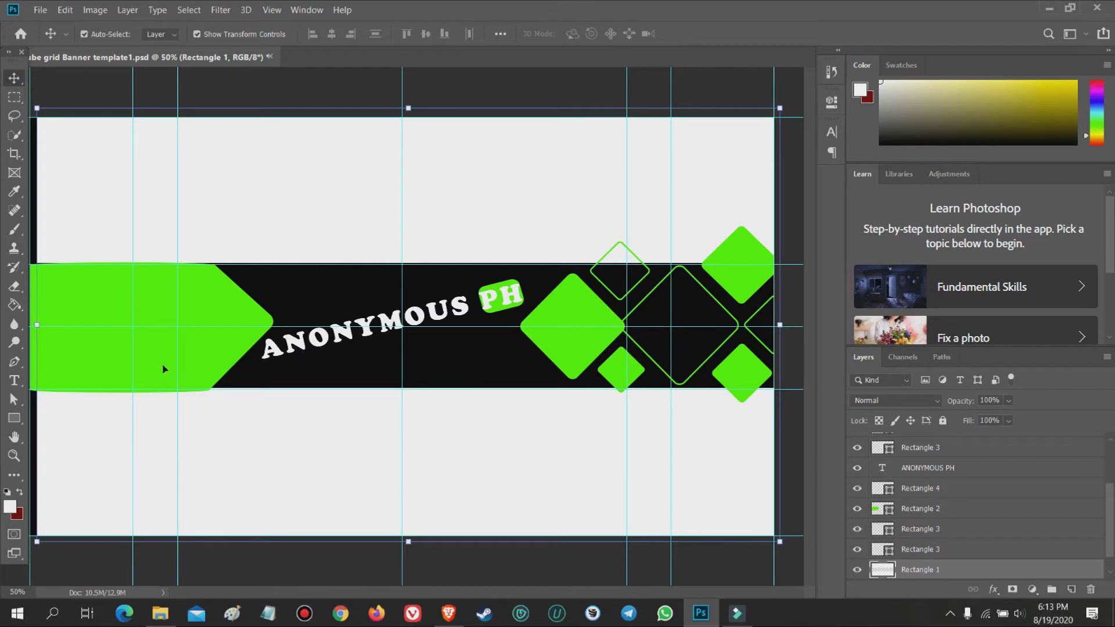
left_click(14, 381)
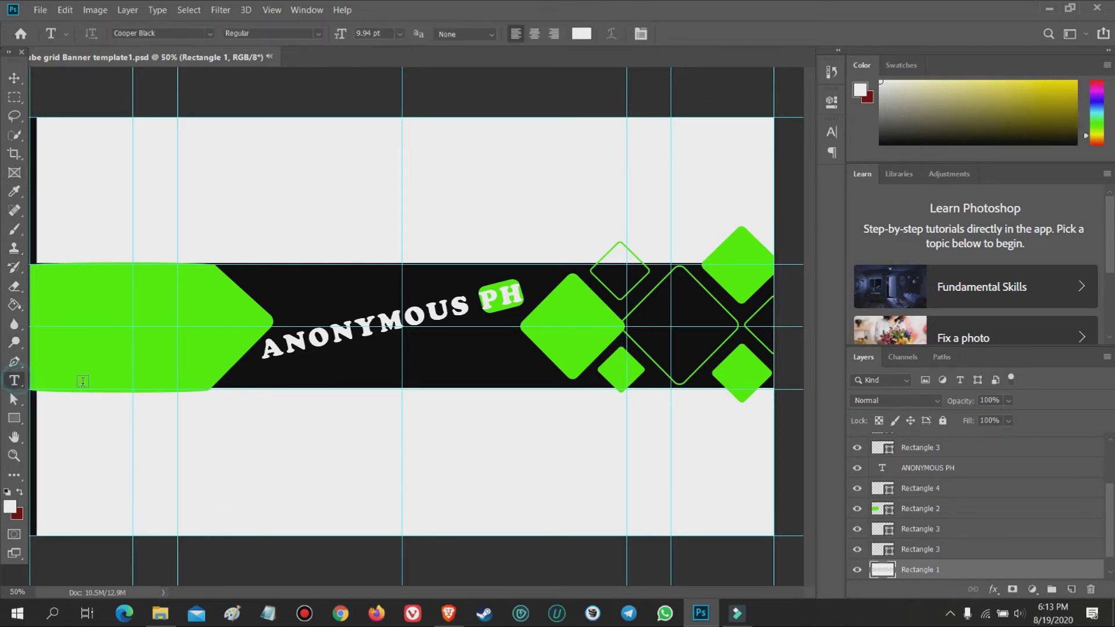
left_click(287, 375)
type("TAGLINE")
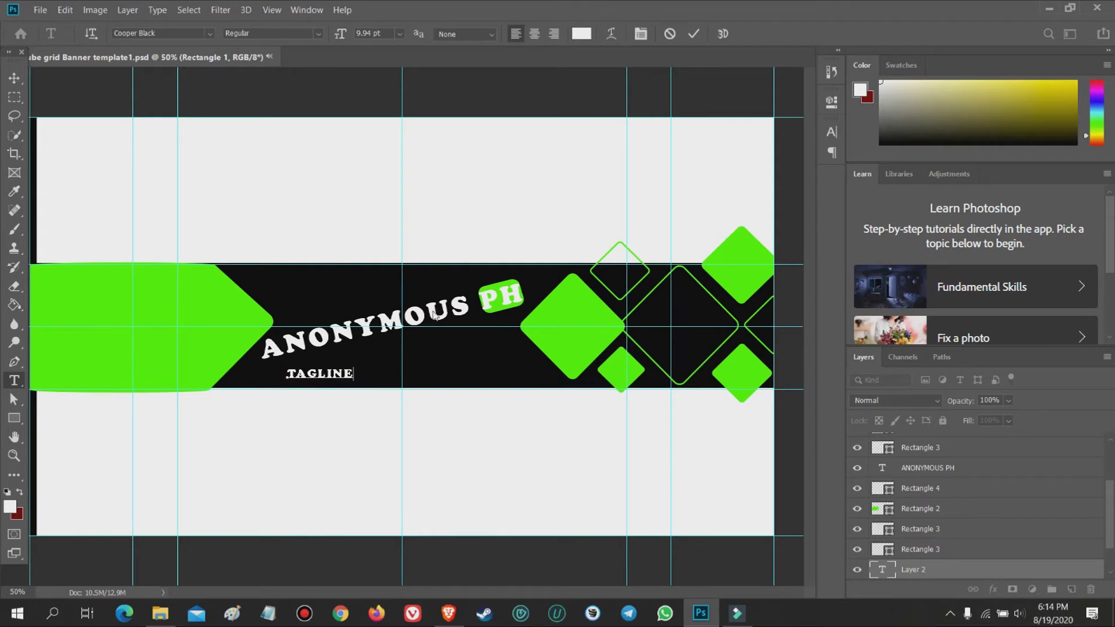
left_click(434, 314)
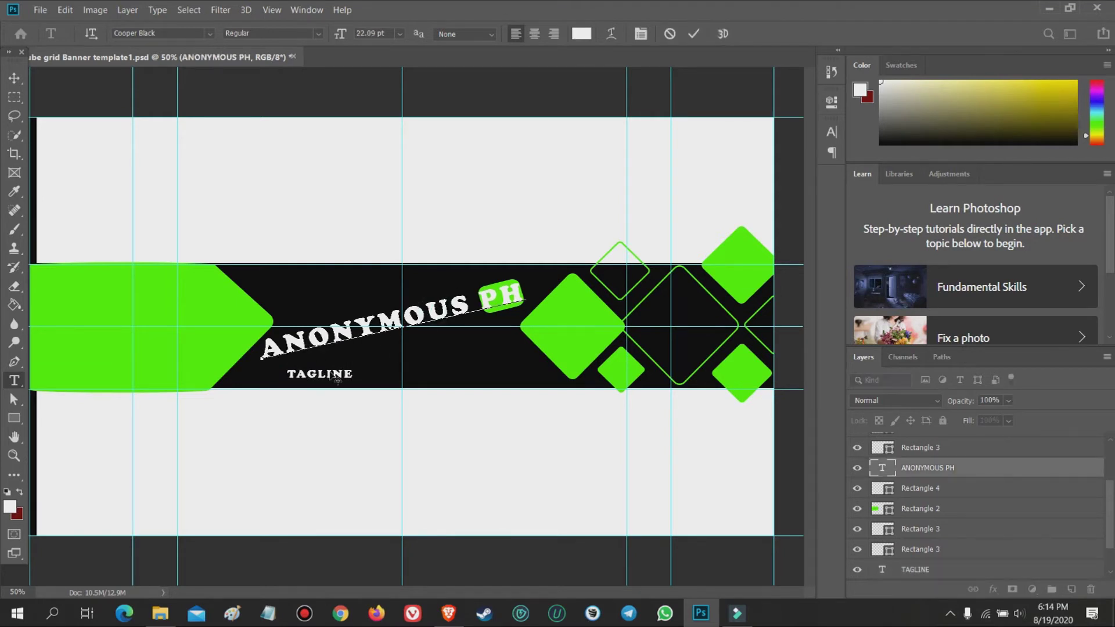
key("ctrl+Return")
Scale and tilt TAGLINE so it follows the heading's arc.
left_click(14, 78)
left_click(320, 375)
key("ctrl+t")
mouse_move(352, 380)
left_mouse_down()
mouse_move(374, 395)
mouse_move(395, 352)
left_mouse_up()
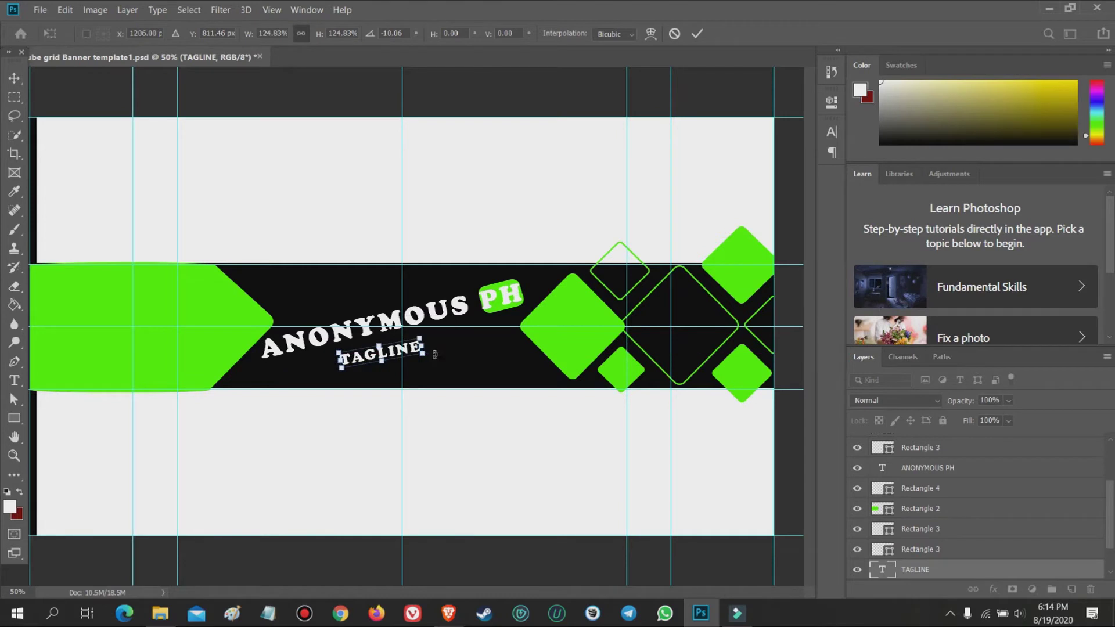
key("Return")
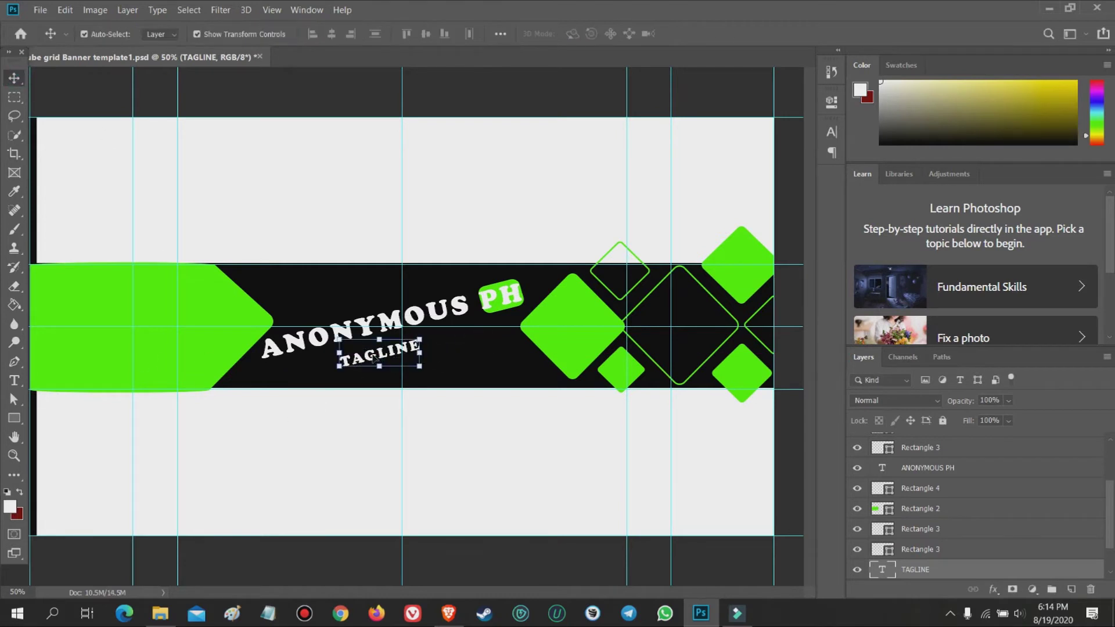
Check TAGLINE's placement against the background, then bring up File > Open.
left_click(374, 356)
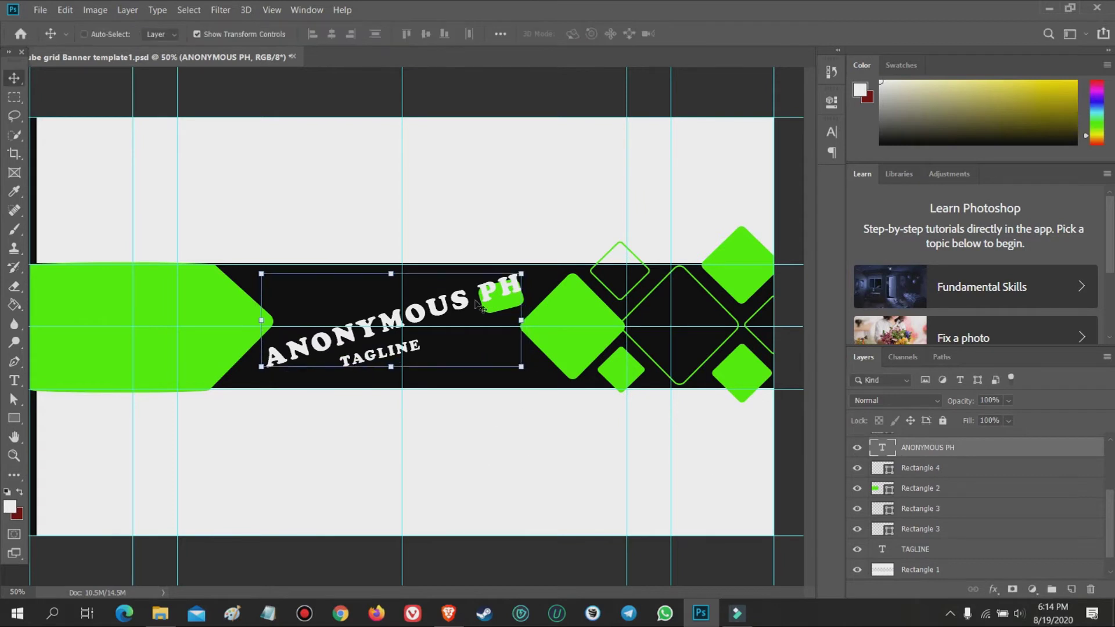
left_click(492, 412, "ctrl")
left_click(358, 362)
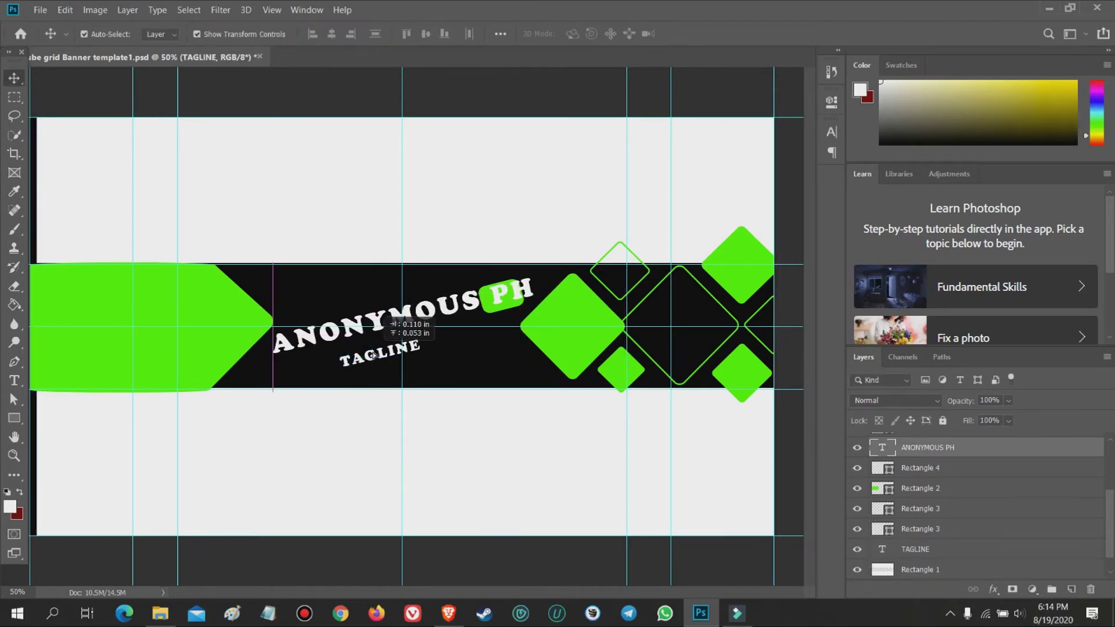
left_click(366, 359)
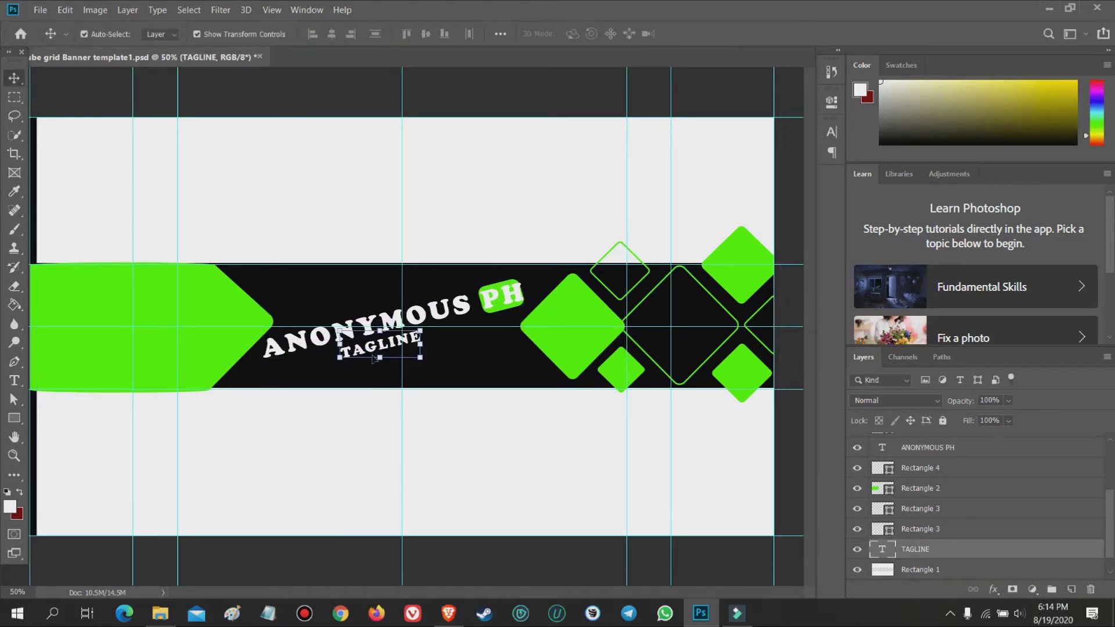
left_click(357, 442)
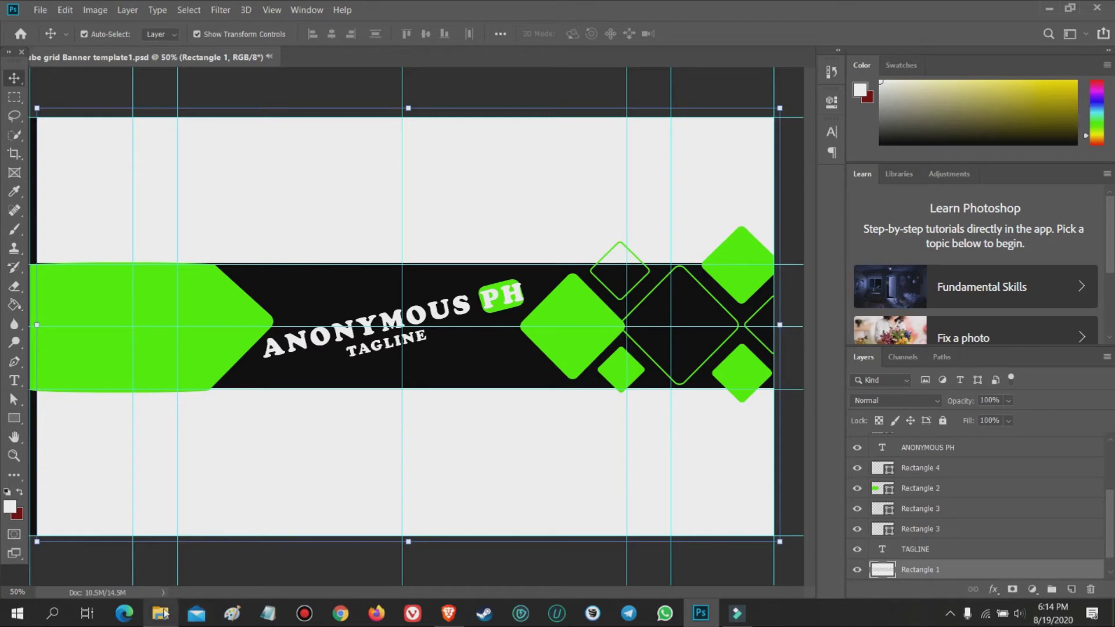
left_click(41, 10)
left_click(42, 35)
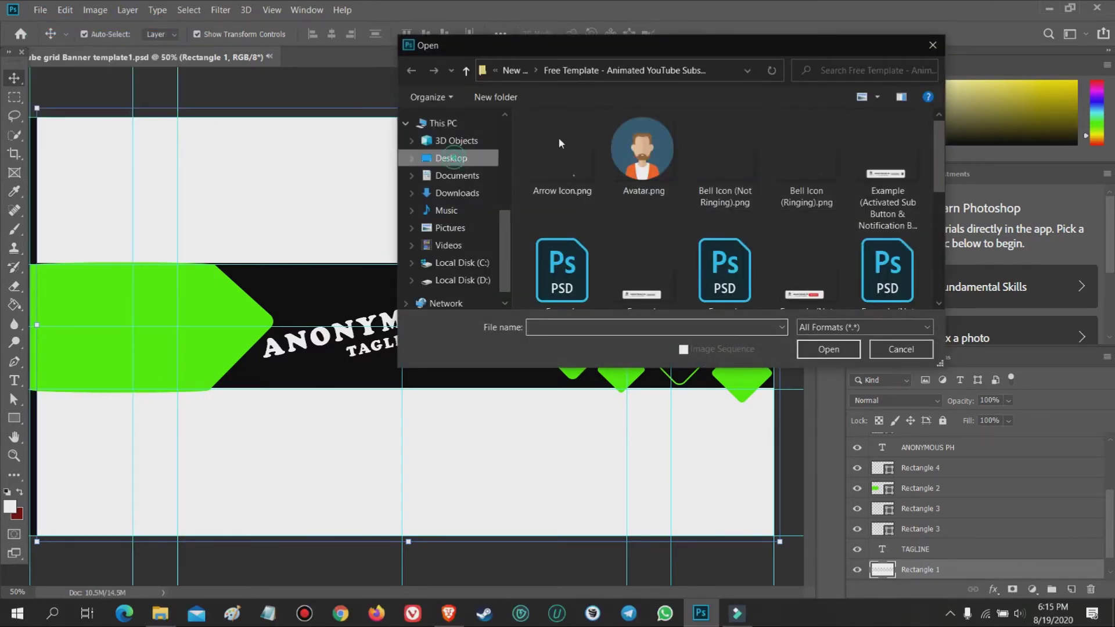
Browse the Desktop folders in the Open dialog looking for the project files.
left_click(458, 158)
double_click(563, 244)
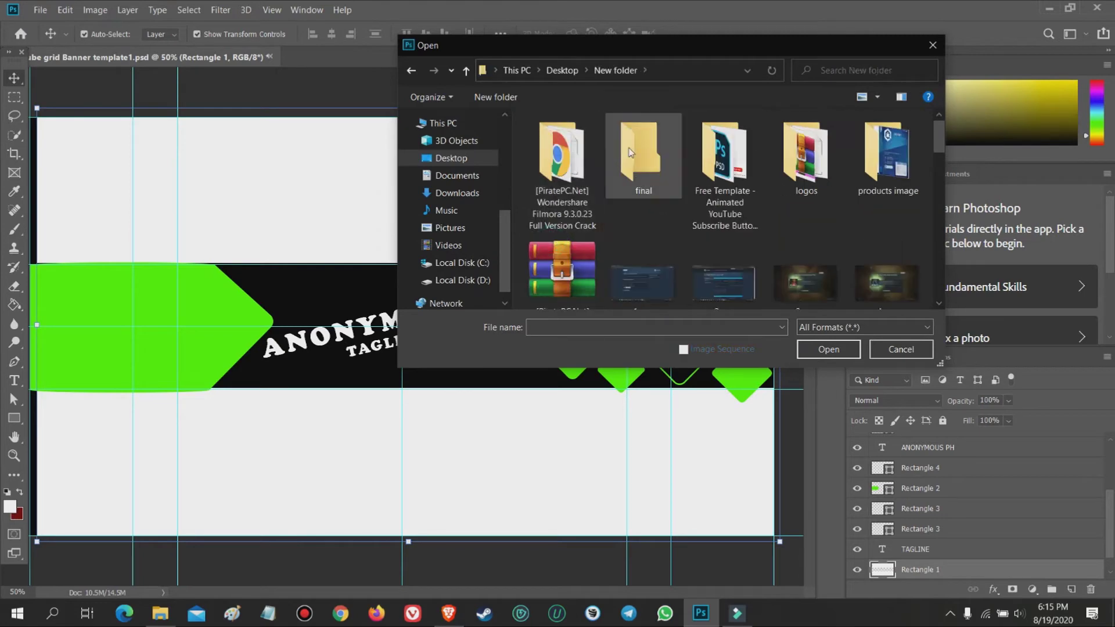
left_click(466, 71)
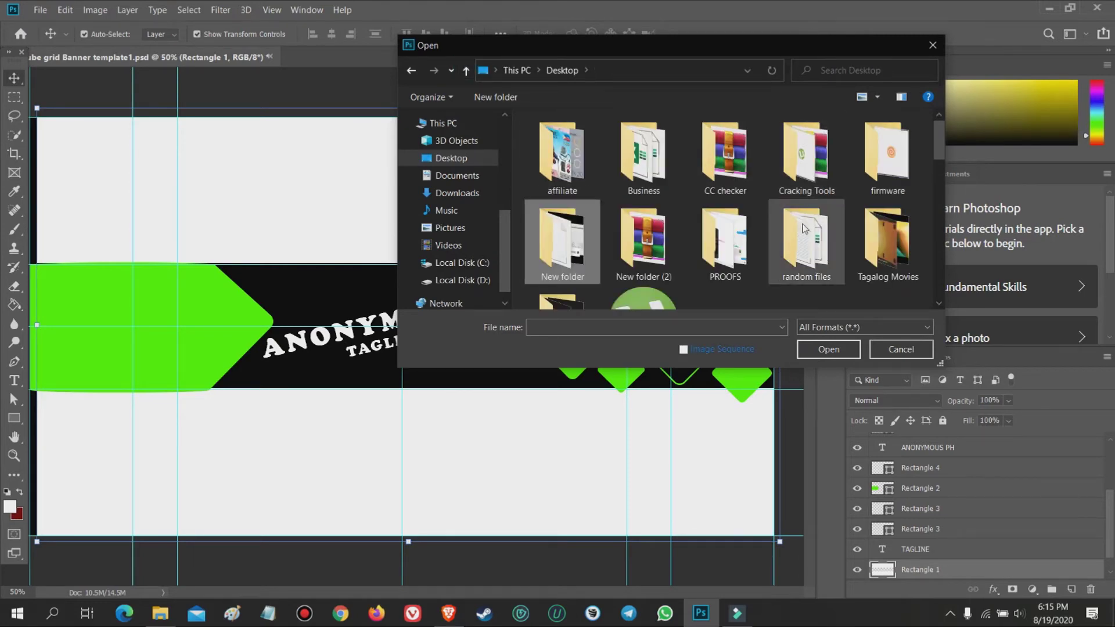
scroll(550, 240, "down", 1)
double_click(550, 240)
left_click(466, 70)
scroll(568, 245, "up", 1)
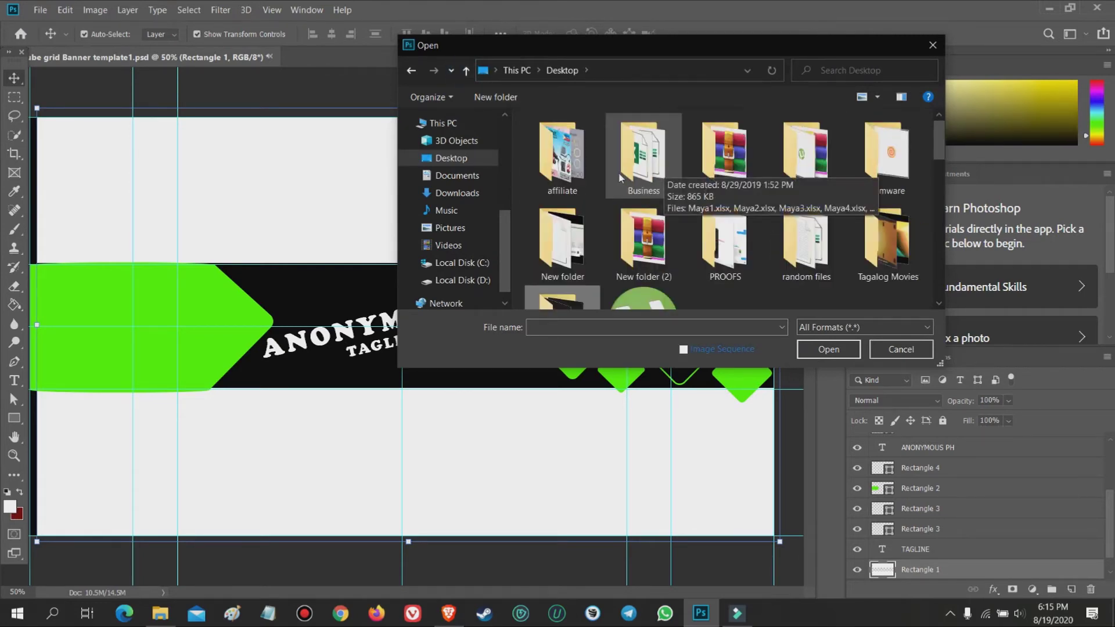
Navigate New folder > final > projects, open 379816-PCBJ6R-317.jpg, then close it.
double_click(568, 245)
double_click(651, 154)
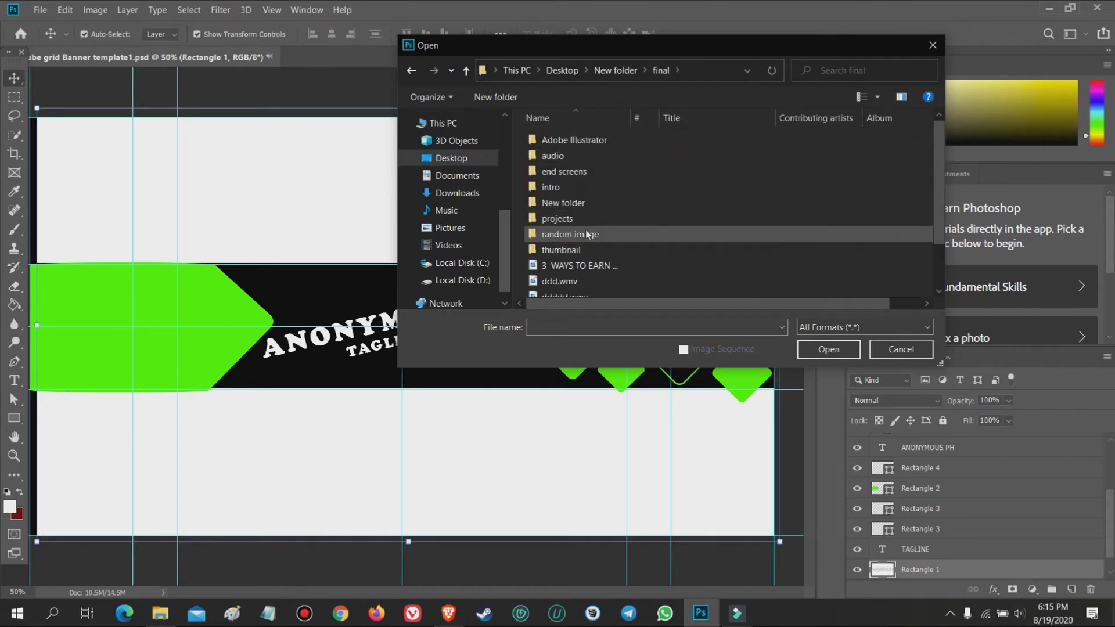
double_click(557, 218)
double_click(561, 157)
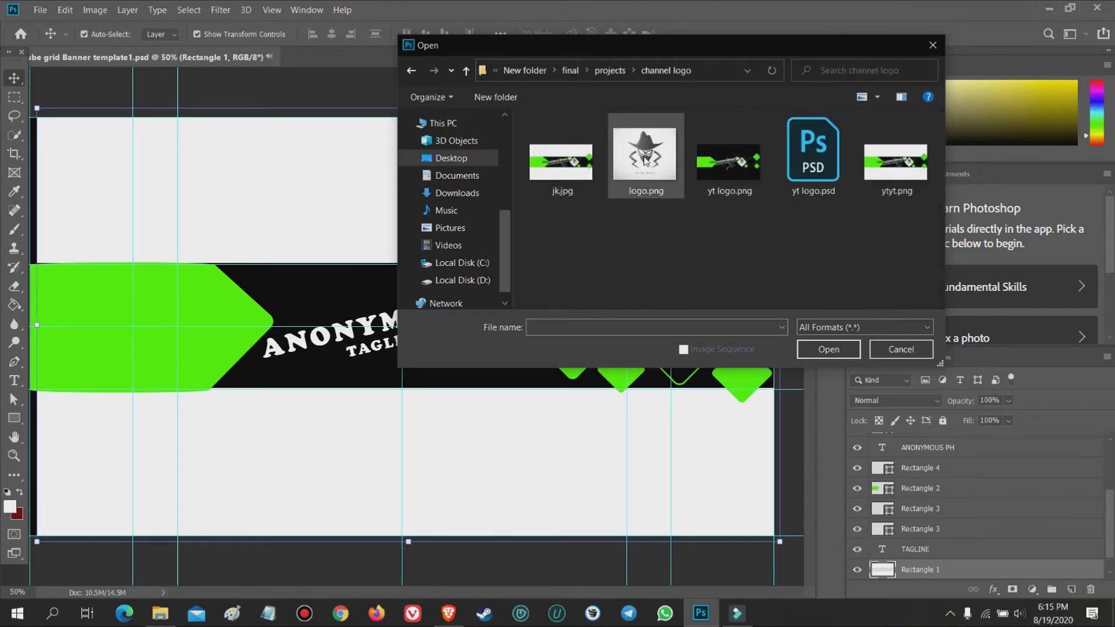
left_click(466, 70)
scroll(617, 183, "down", 2)
scroll(617, 183, "up", 2)
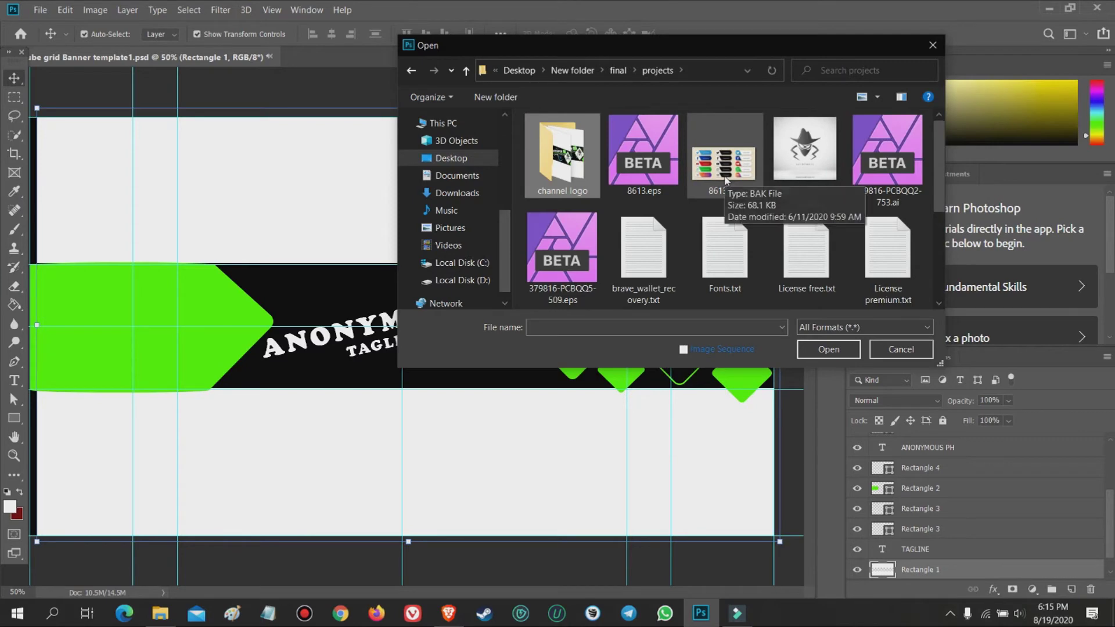
scroll(617, 183, "down", 1)
scroll(617, 183, "up", 1)
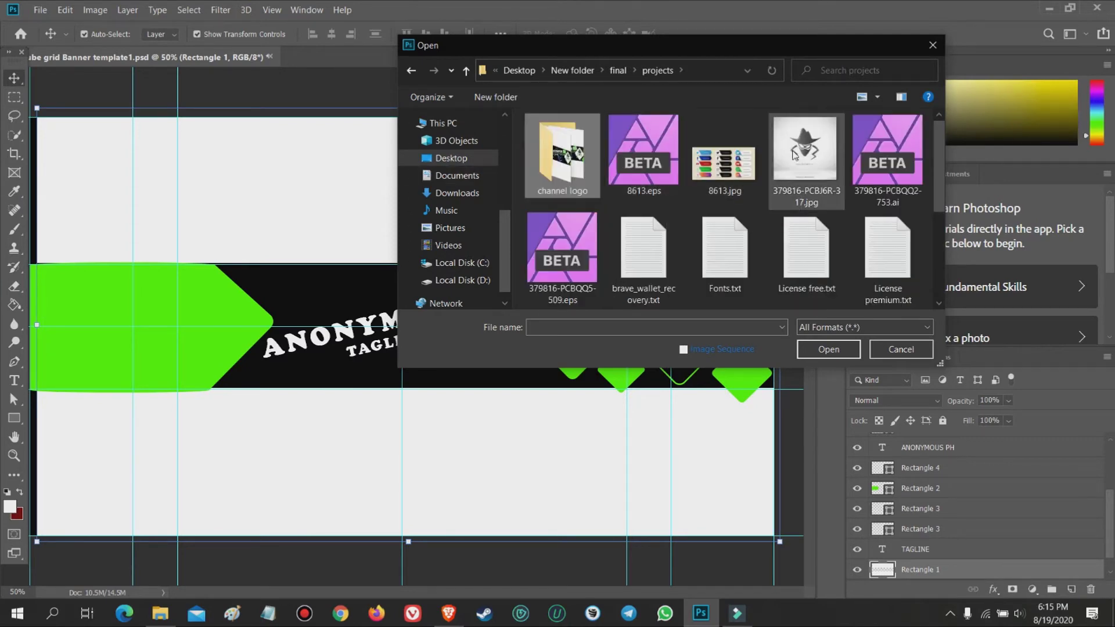
double_click(794, 154)
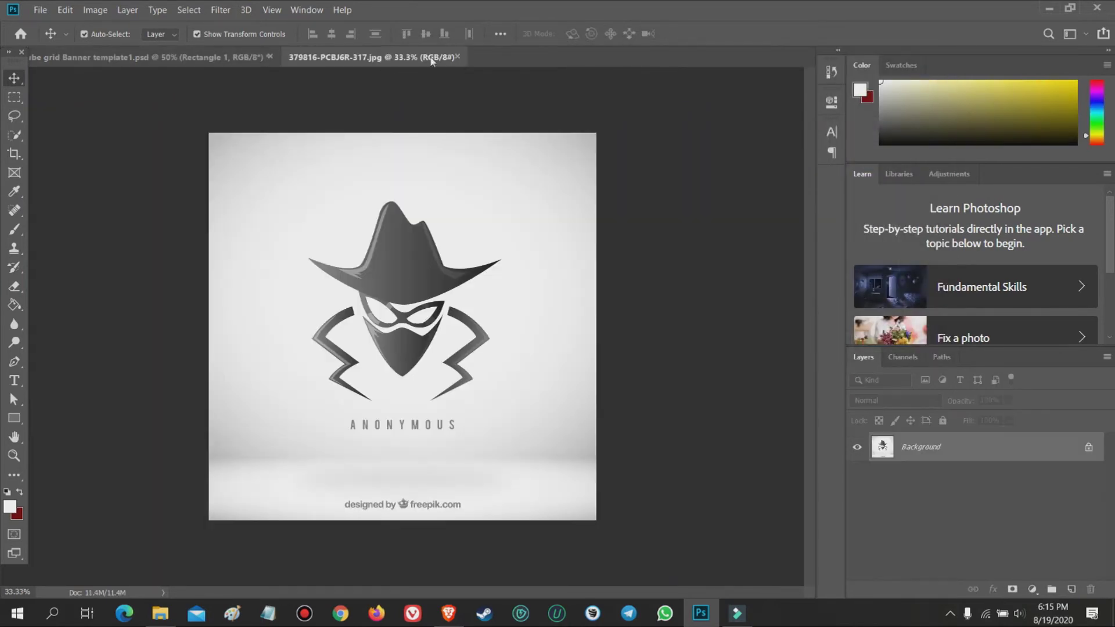
left_click(433, 57)
Open logo.png from the channel logo folder.
left_click(40, 10)
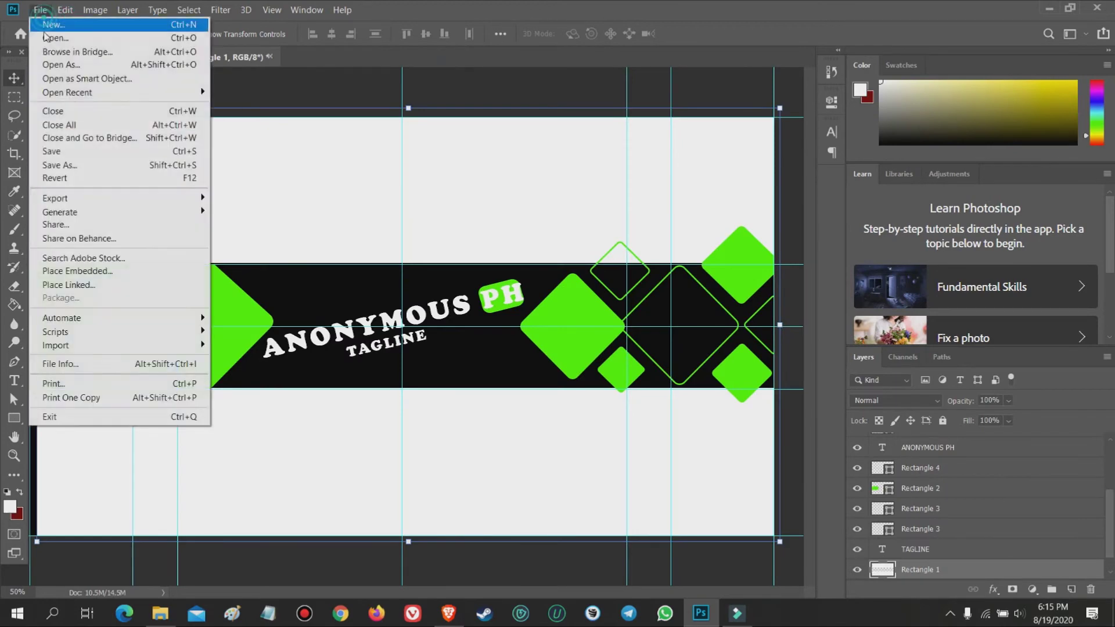
left_click(43, 33)
double_click(560, 149)
double_click(655, 162)
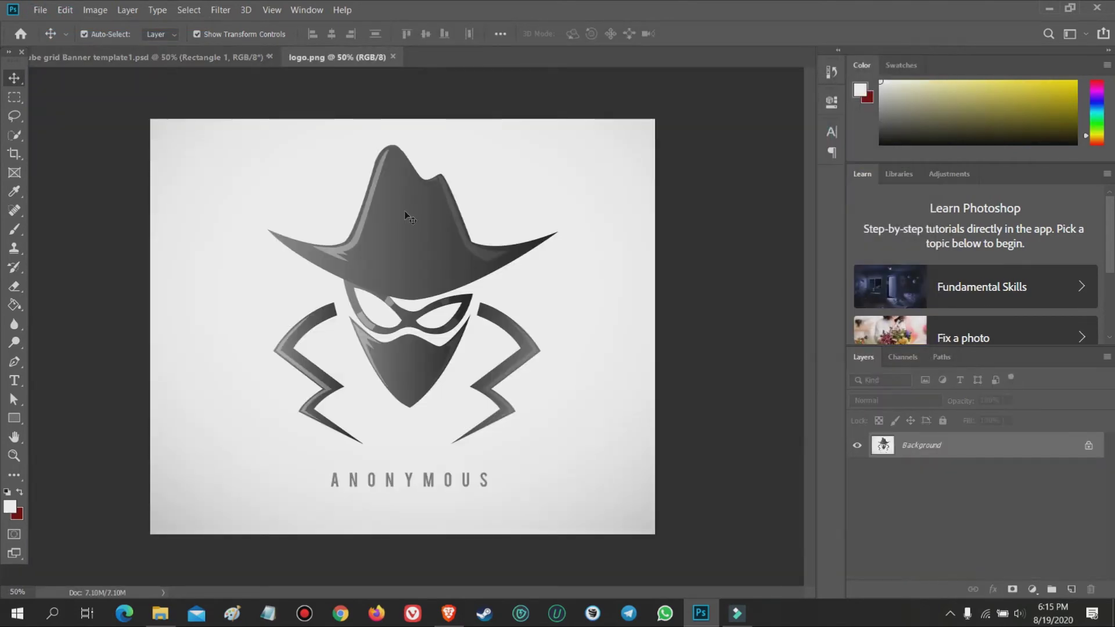
Copy the whole logo image and paste it into the banner document.
key("ctrl+a")
key("ctrl+c")
key("ctrl+Tab")
key("ctrl+v")
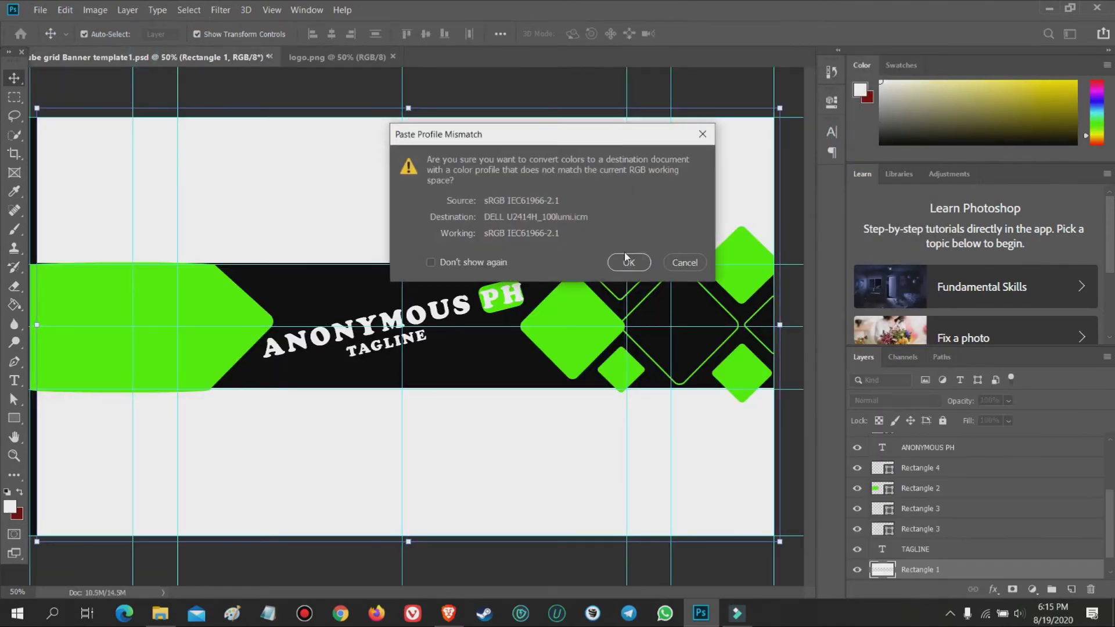
left_click(629, 262)
Scale the pasted logo to 22.30% and place it on the diamond beside PH.
key("ctrl+t")
mouse_move(150, 117)
left_mouse_down()
mouse_move(256, 243)
mouse_move(360, 292)
mouse_move(560, 448)
left_mouse_up()
left_click_drag(602, 485, 568, 321)
left_click_drag(527, 285, 506, 267)
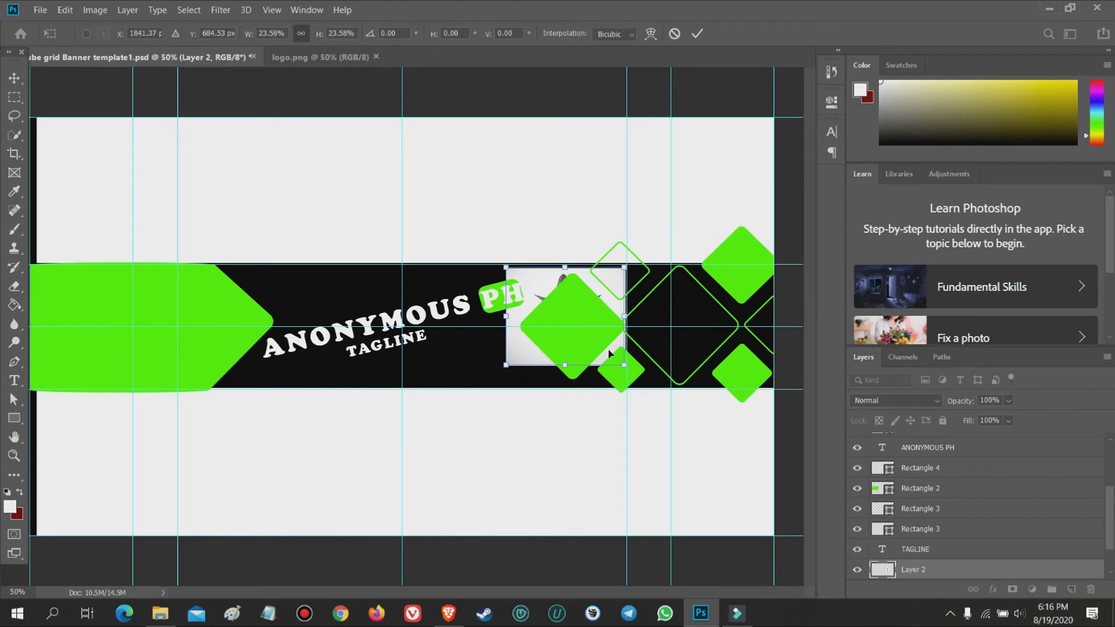
mouse_move(621, 368)
left_mouse_down()
mouse_move(638, 385)
mouse_move(626, 355)
left_mouse_up()
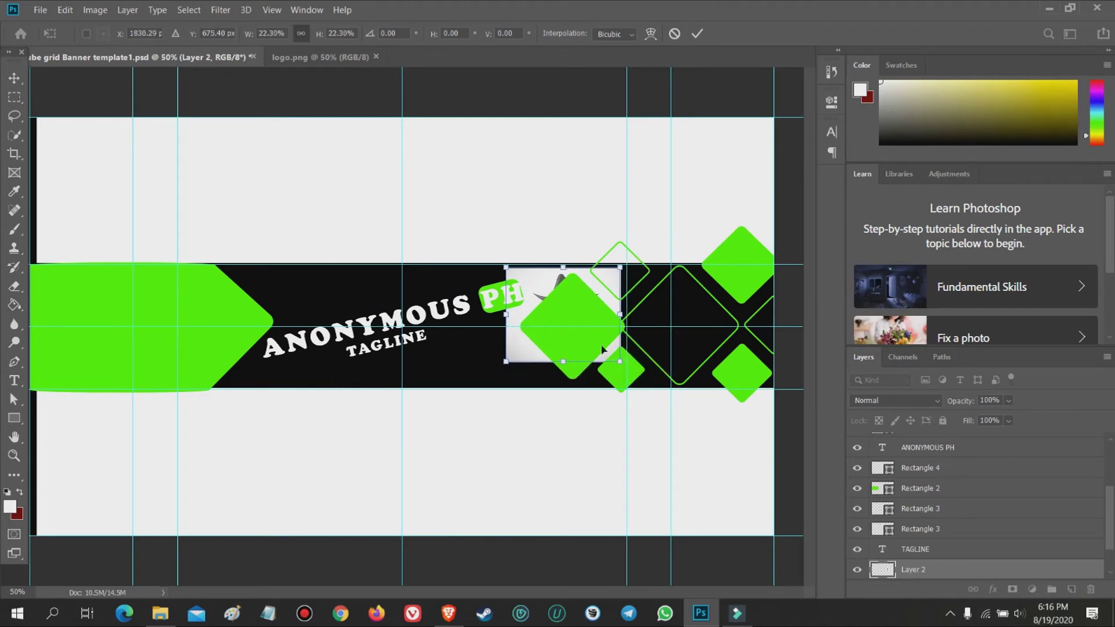
left_click_drag(540, 295, 546, 306)
scroll(916, 506, "up", 3)
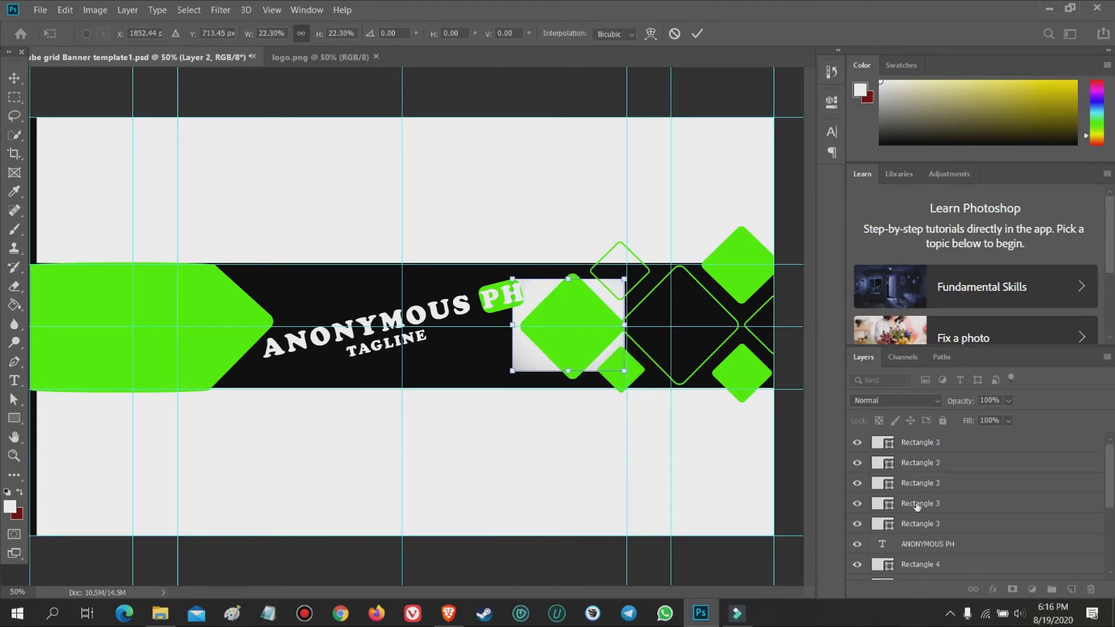
left_click(897, 531)
Move the logo layer to the top of the stack and set its blend mode to Darken.
left_click(924, 400)
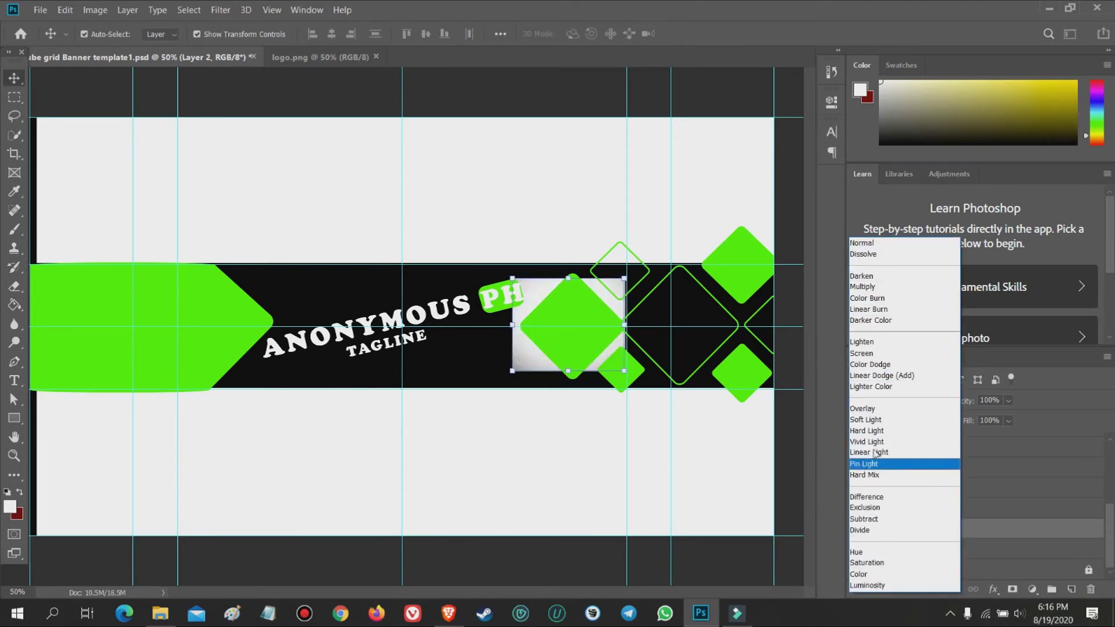
left_click(593, 455)
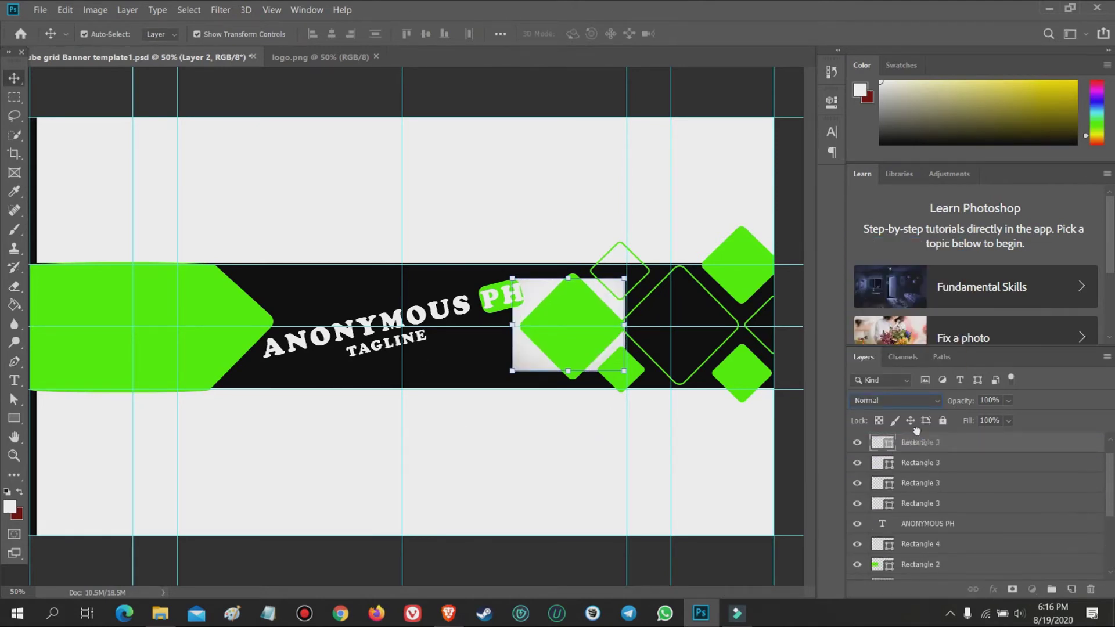
left_click_drag(934, 531, 959, 384)
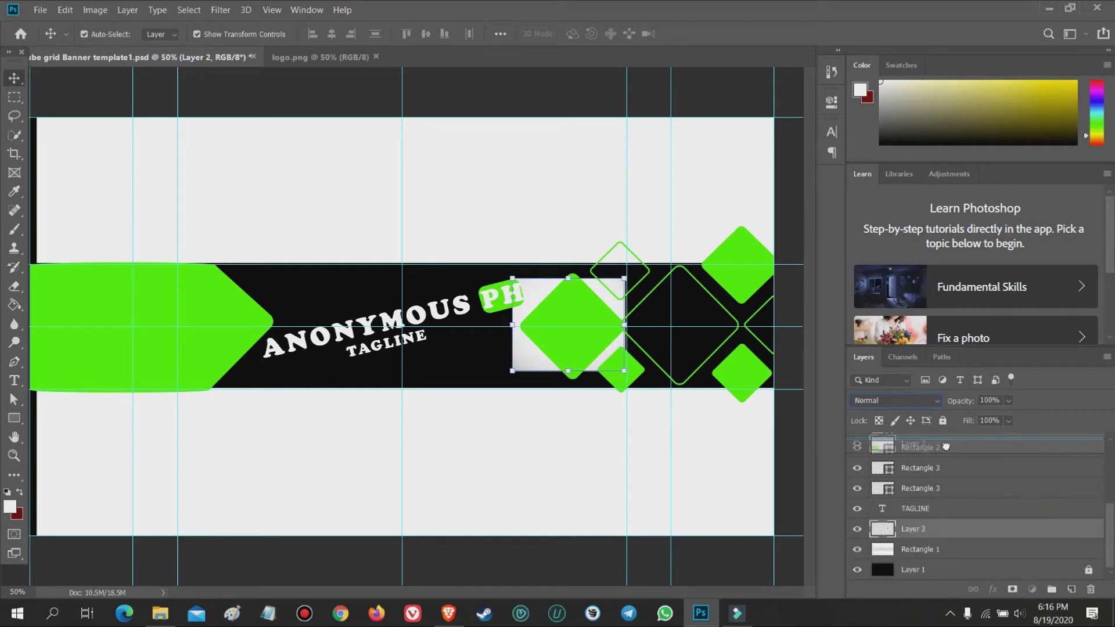
left_click_drag(948, 440, 946, 443)
left_click(896, 400)
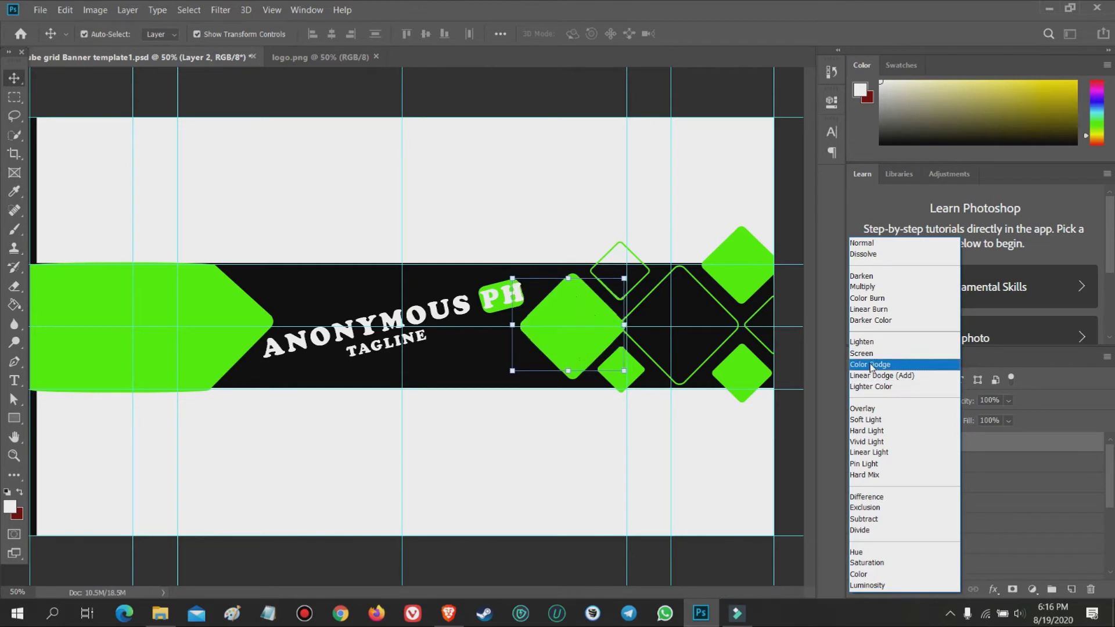
left_click(863, 276)
left_click_drag(560, 325, 563, 323)
left_click(580, 437)
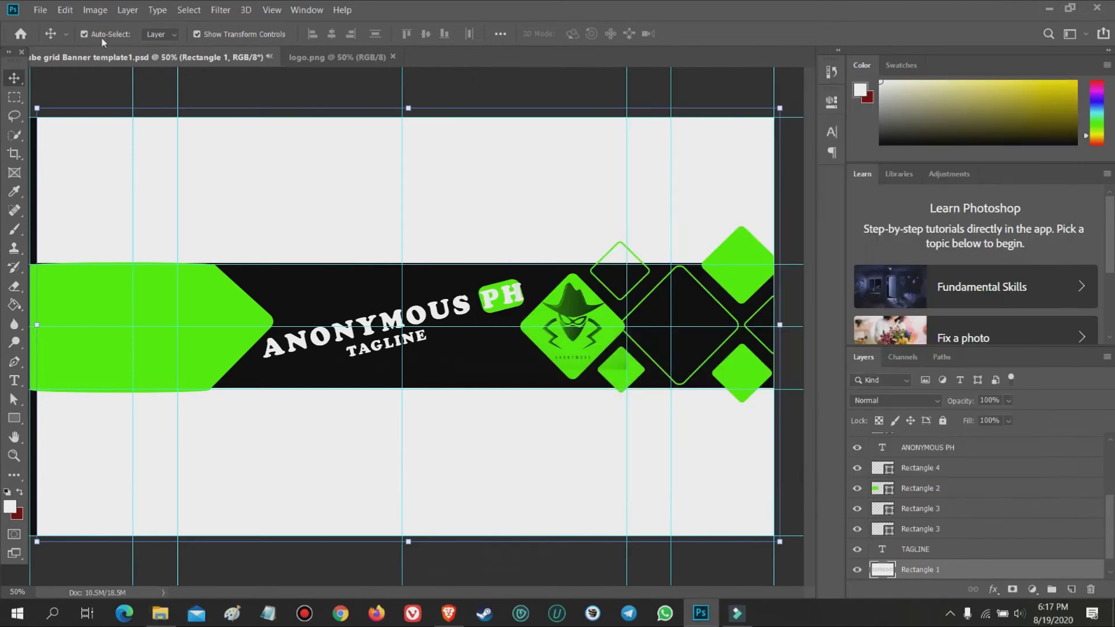
Cancel the Open dialog and select the diamond's Rectangle 3 layer behind the logo.
left_click(40, 10)
left_click(55, 40)
key("Escape")
left_click(916, 442)
key("alt+bracketleft")
key("alt+bracketleft")
key("alt+bracketleft")
key("alt+bracketleft")
key("alt+bracketleft")
key("alt+bracketleft")
key("alt+bracketleft")
key("alt+bracketright")
key("alt+bracketright")
key("alt+bracketright")
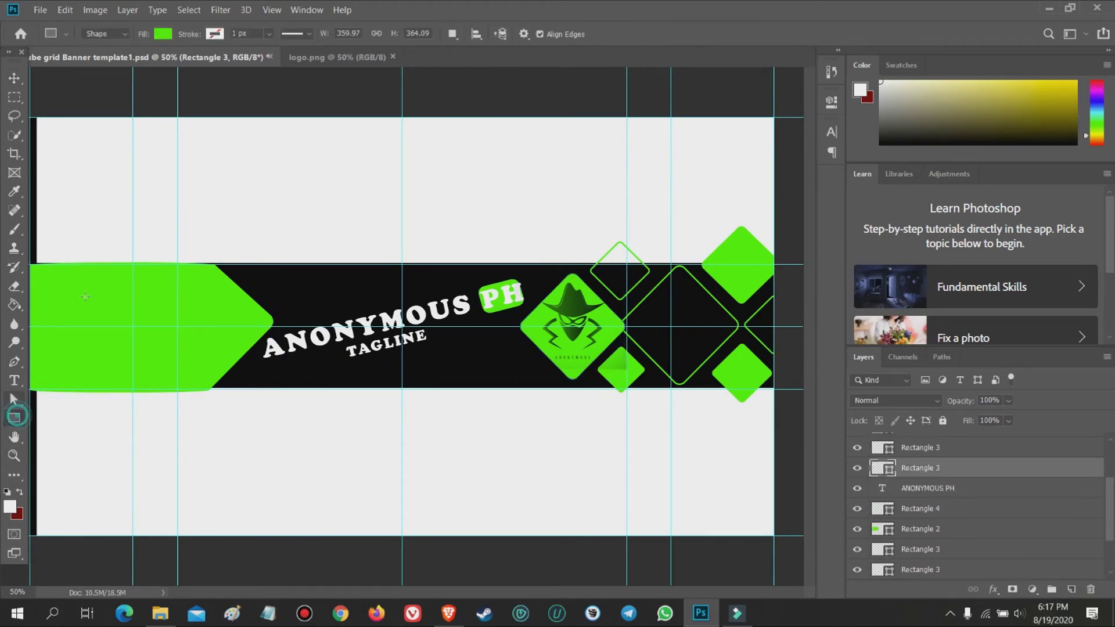
Fill the logo diamond with white, then open facebook.png from the icons folder.
left_click(15, 417)
left_click(163, 35)
left_click(116, 110)
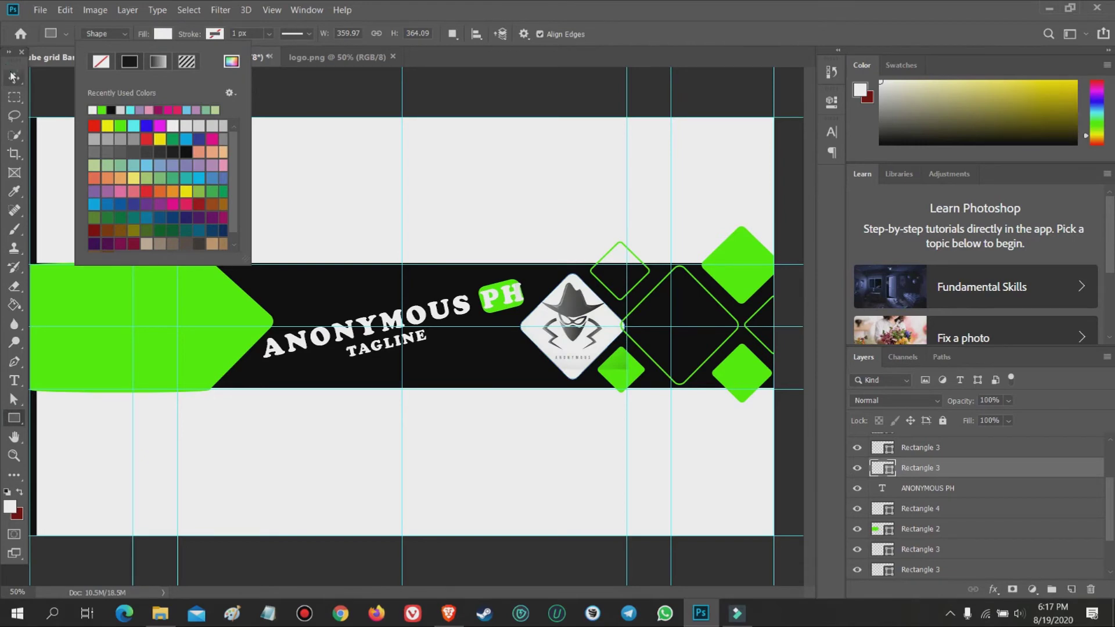
key("Escape")
key("v")
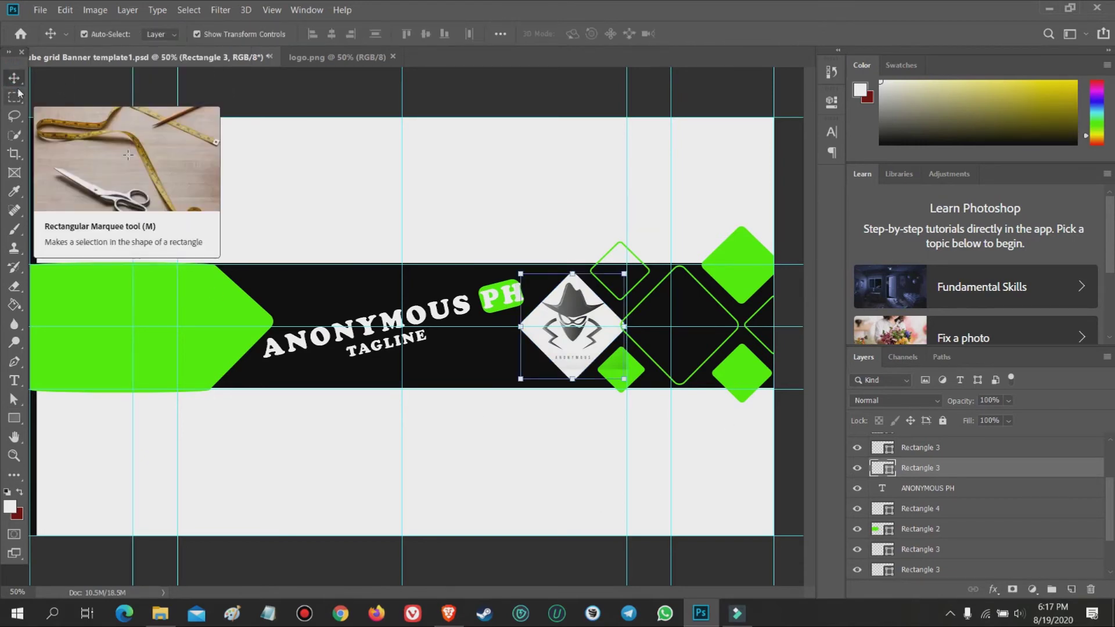
key("ctrl+o")
double_click(562, 154)
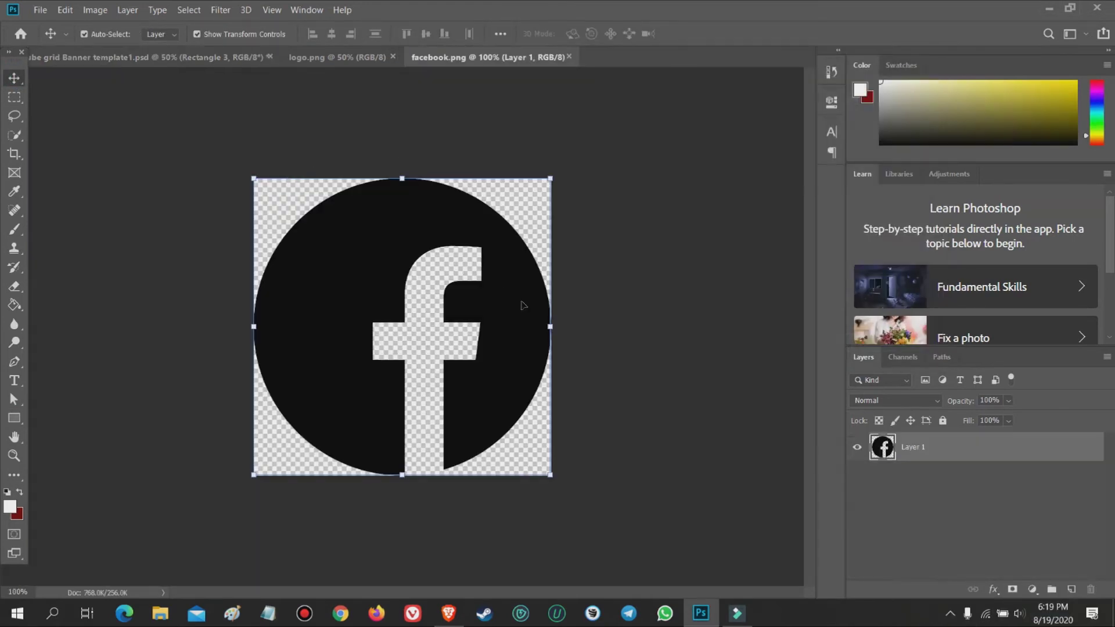
Drag the Facebook icon into the banner and shrink it onto the green arrow.
left_click_drag(522, 305, 282, 135)
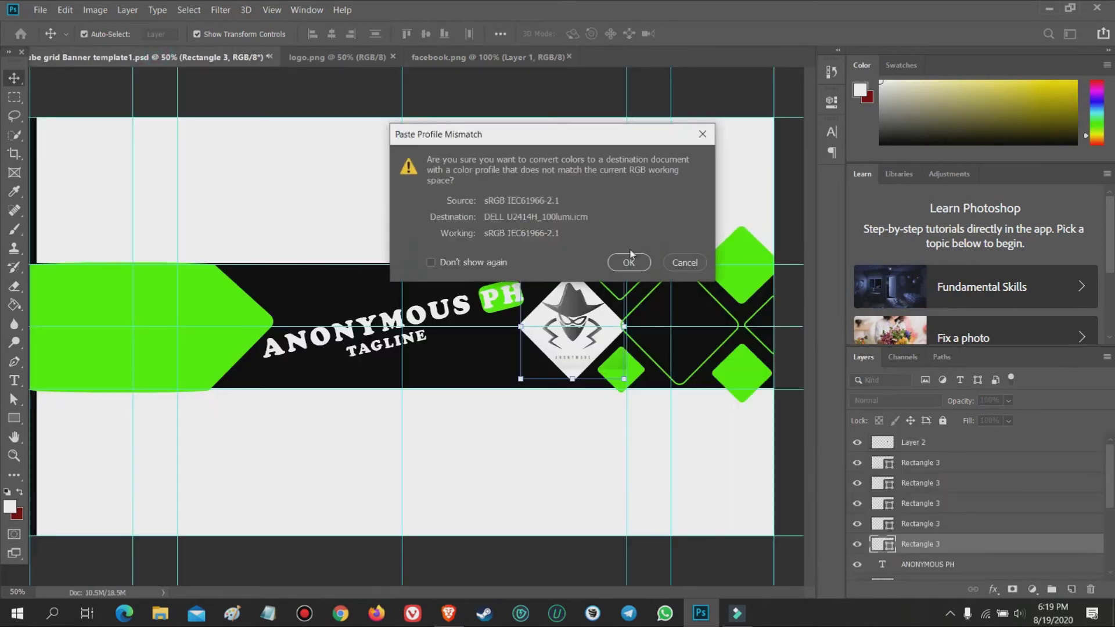
left_click(626, 260)
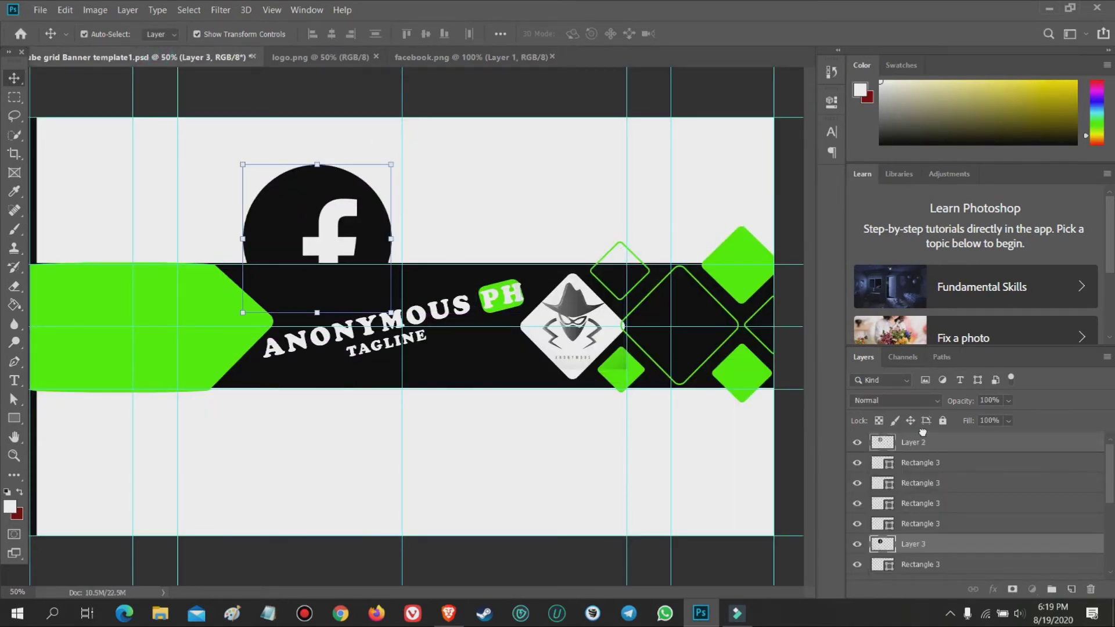
left_click_drag(314, 218, 150, 297)
mouse_move(88, 251)
left_mouse_down()
mouse_move(194, 355)
mouse_move(167, 301)
mouse_move(242, 324)
left_mouse_up()
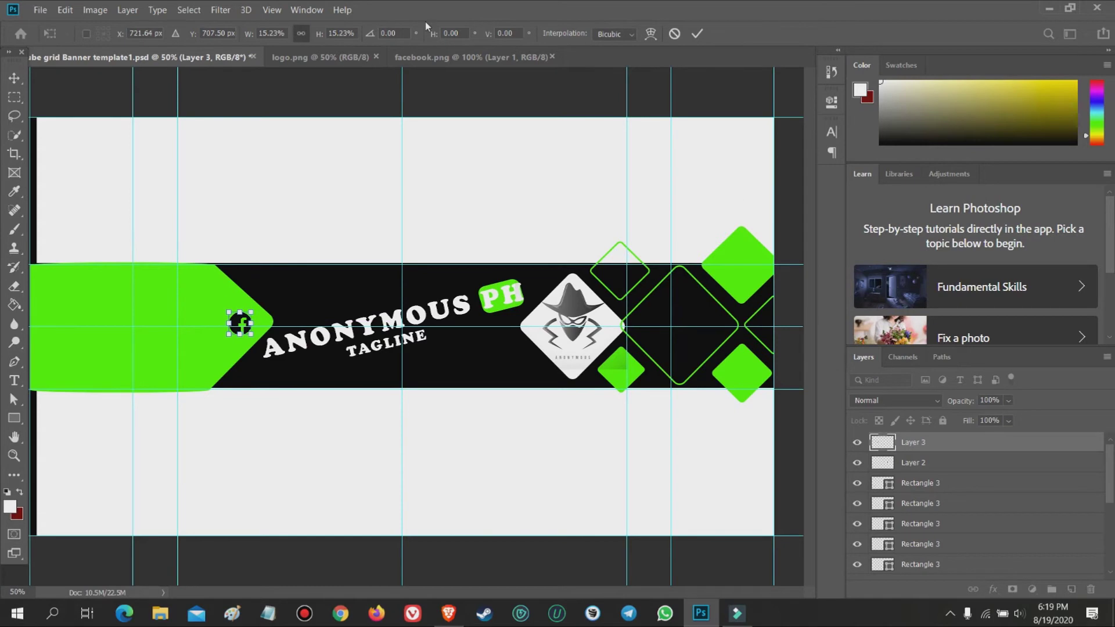
left_click(40, 10)
Open instagram.png, bring it into the banner and scale it beside Facebook.
left_click(41, 10)
left_click(52, 34)
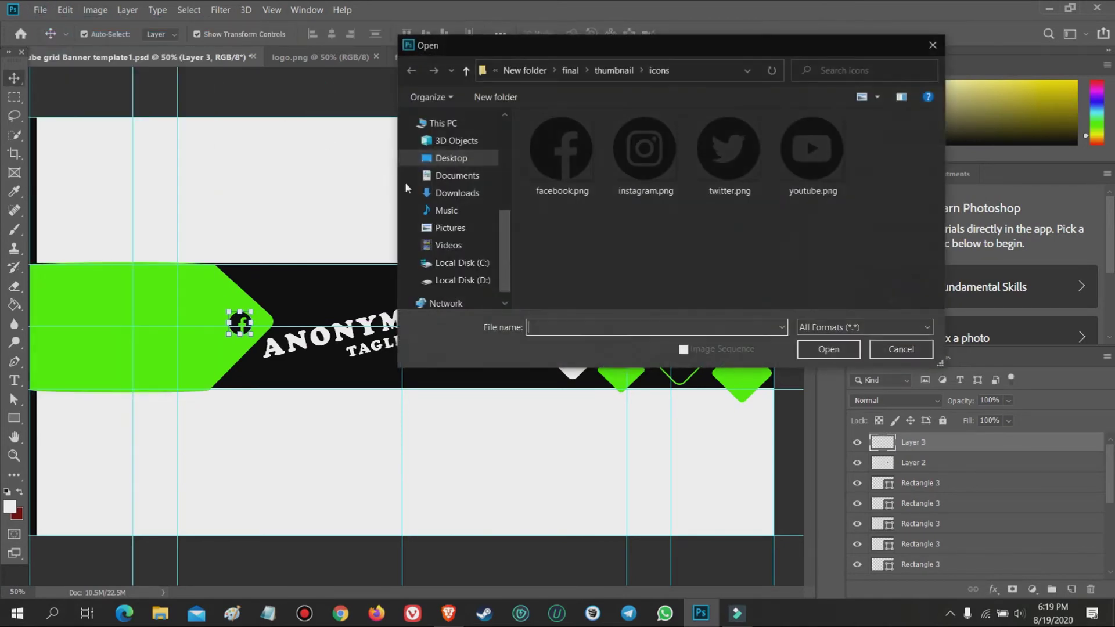
double_click(644, 151)
left_click_drag(343, 172, 267, 239)
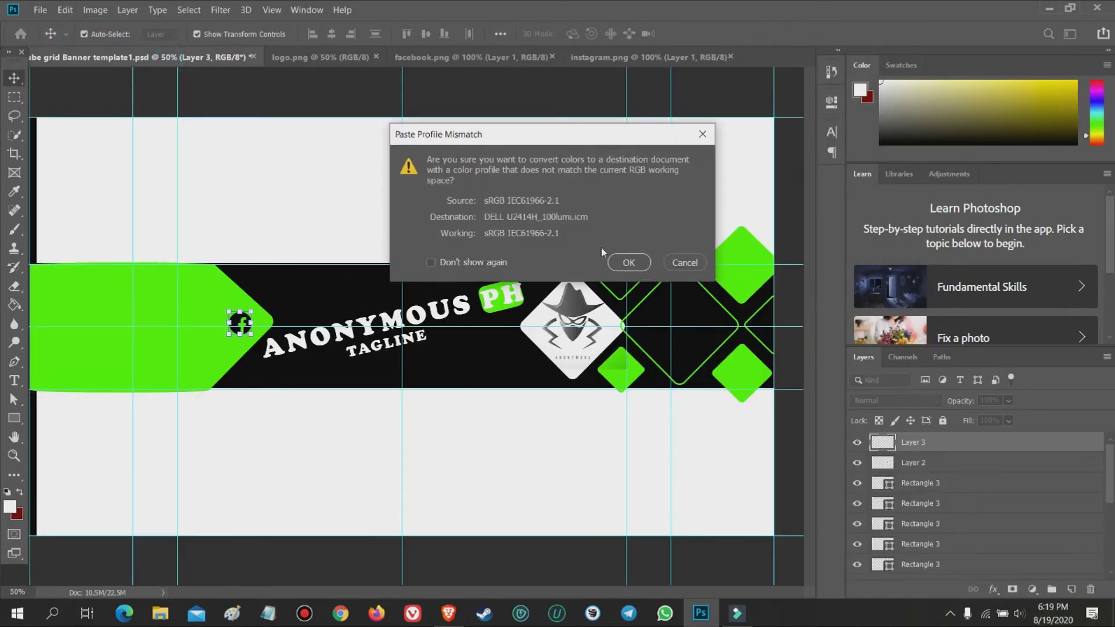
key("Return")
key("ctrl+t")
mouse_move(215, 164)
left_mouse_down()
mouse_move(322, 273)
mouse_move(192, 357)
mouse_move(164, 351)
mouse_move(216, 325)
left_mouse_up()
key("Return")
Open twitter.png and place the shrunken Twitter icon beside Instagram on the arrow.
left_click(40, 10)
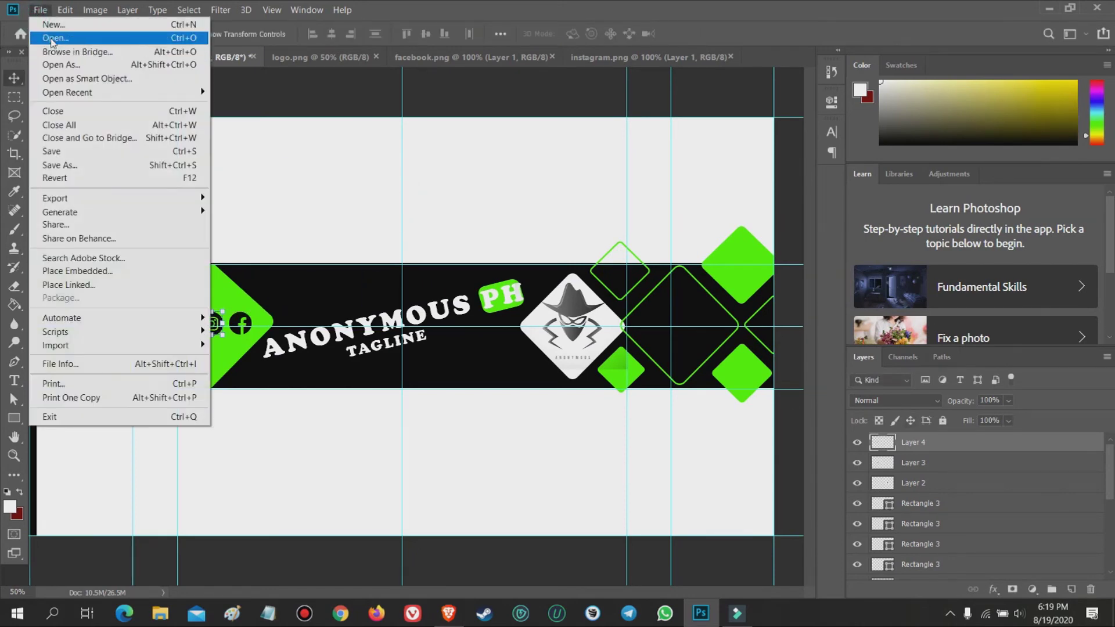
left_click(55, 37)
double_click(722, 153)
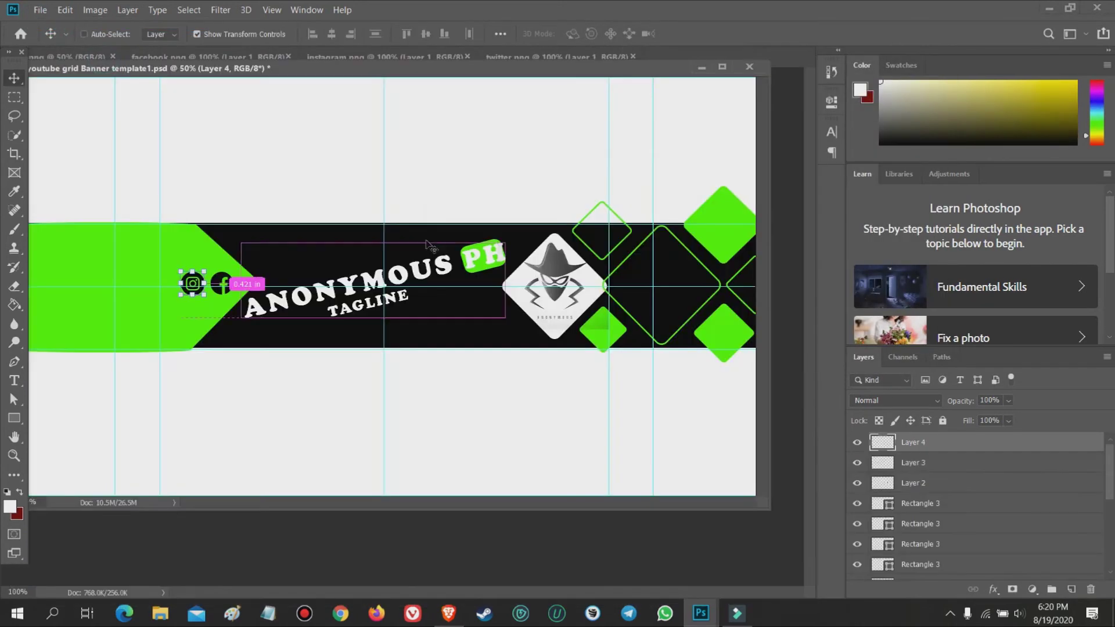
mouse_move(310, 152)
left_mouse_down()
mouse_move(374, 225)
mouse_move(128, 139)
left_mouse_up()
key("Return")
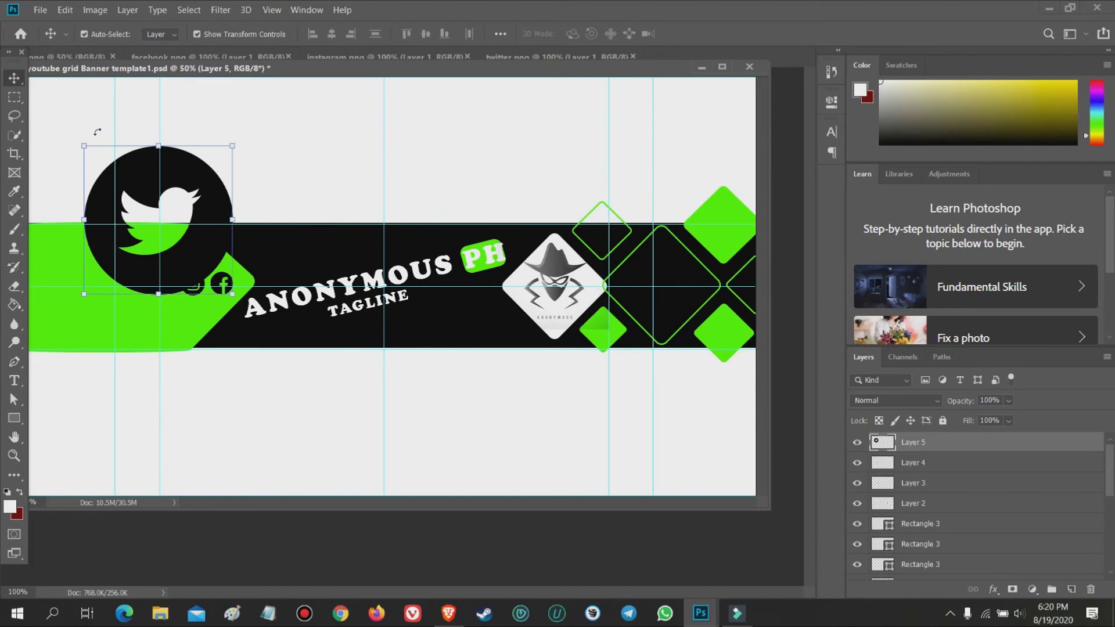
left_click_drag(64, 126, 174, 224)
mouse_move(221, 270)
left_mouse_down()
mouse_move(173, 305)
mouse_move(168, 295)
left_mouse_up()
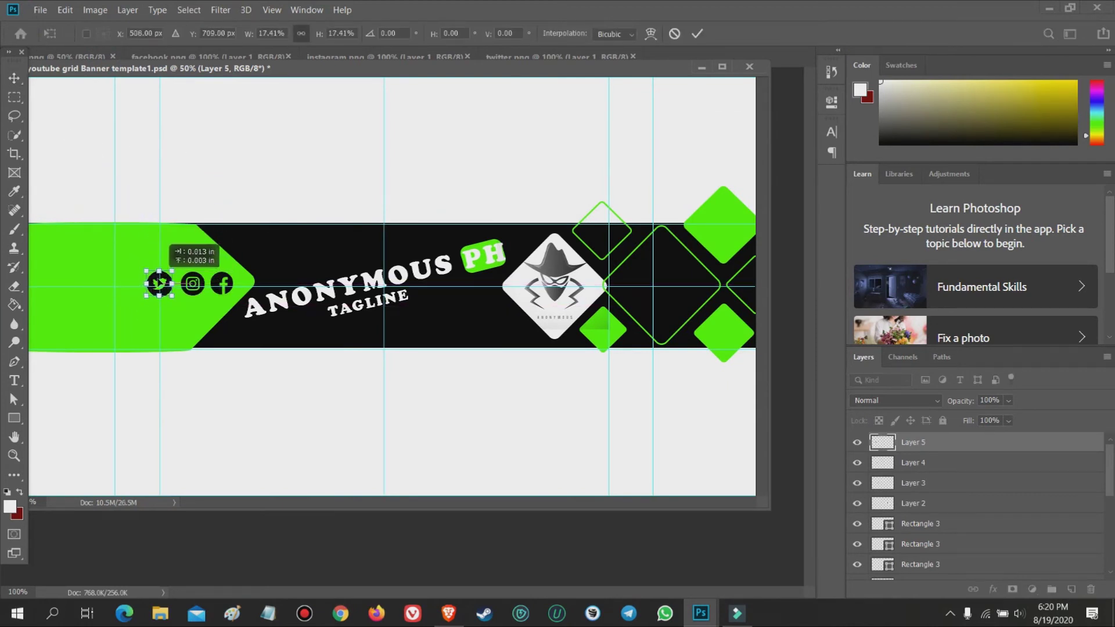
left_click(381, 129)
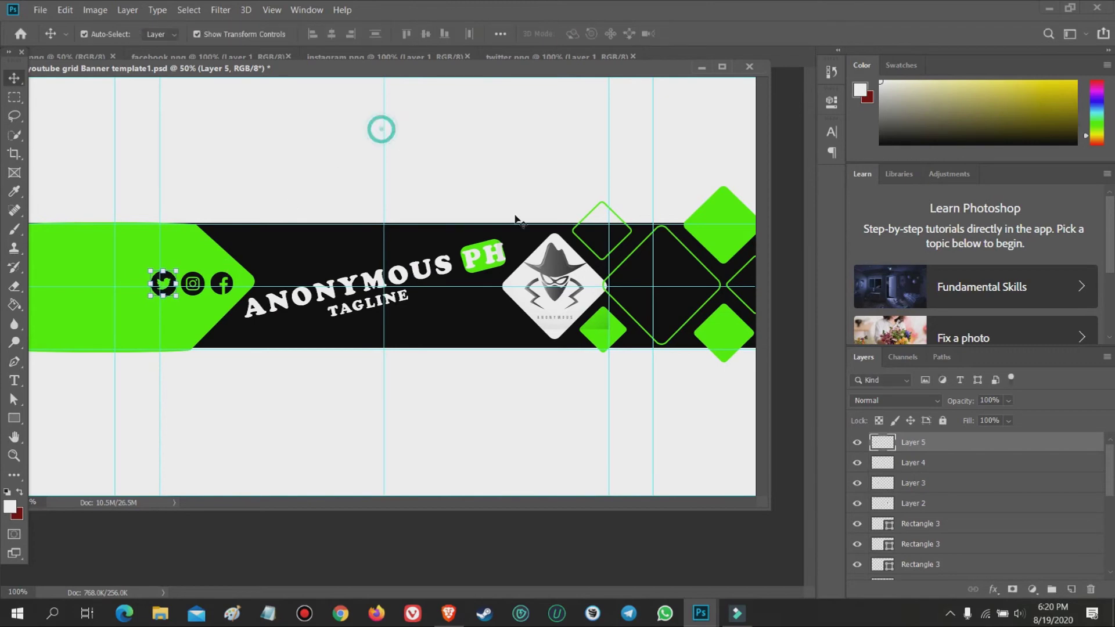
Open youtube.png and rearrange the document windows to reach it.
left_click(41, 10)
left_click(54, 36)
double_click(809, 154)
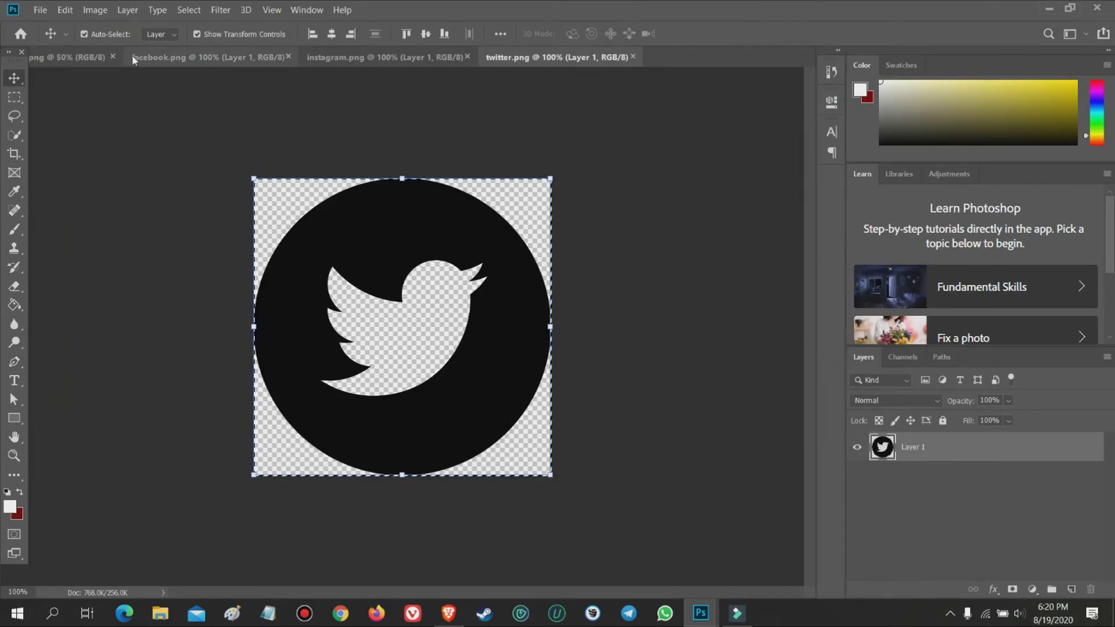
left_click(131, 55)
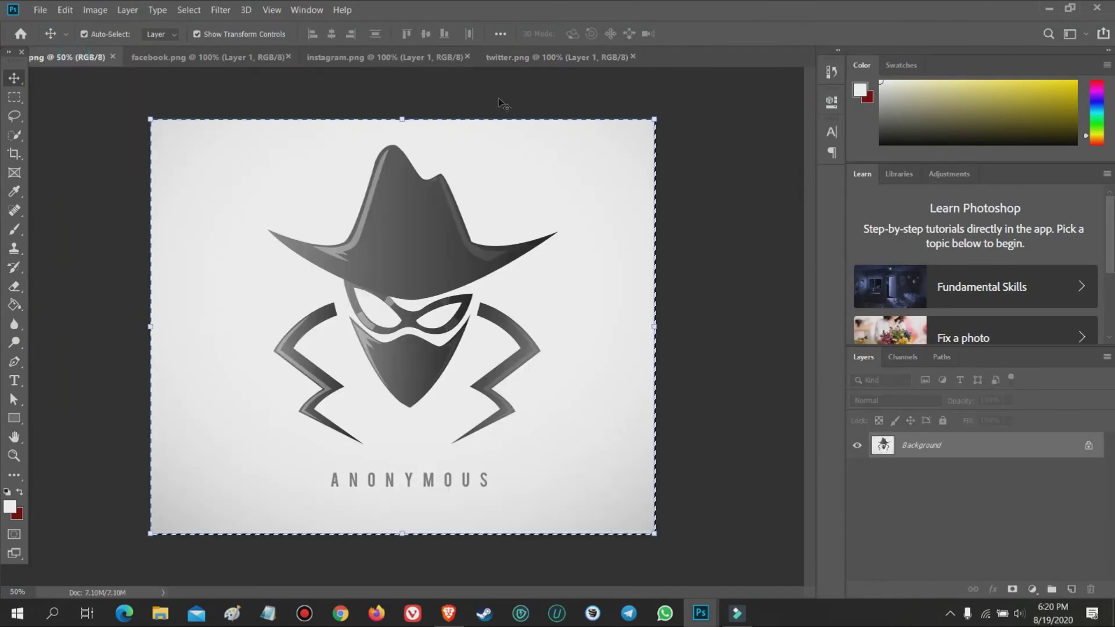
mouse_move(701, 613)
left_click(774, 554)
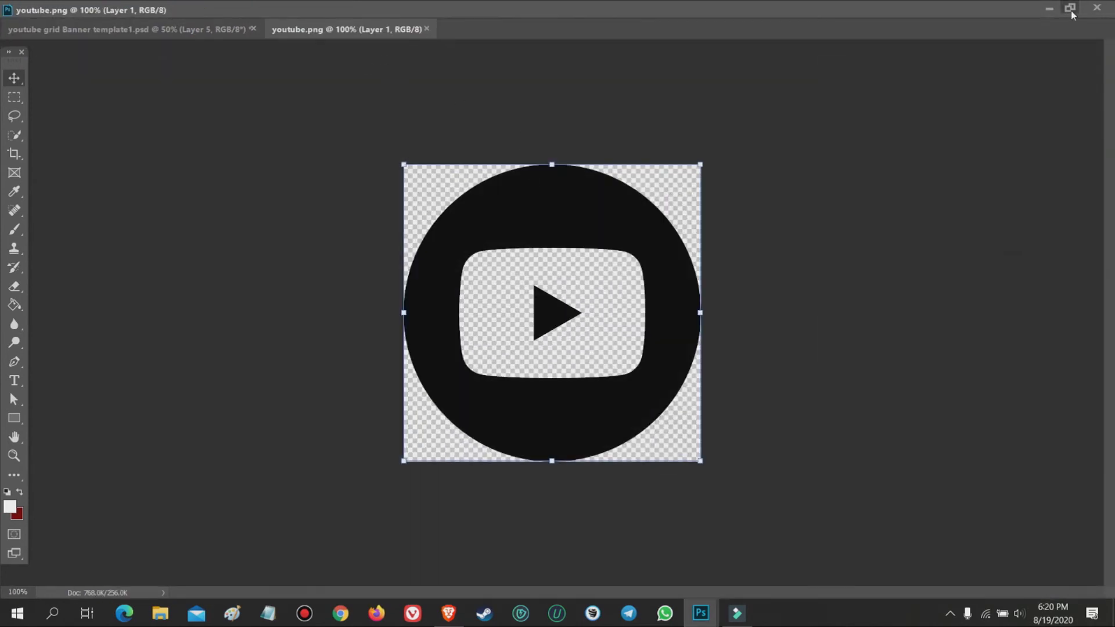
left_click(1070, 8)
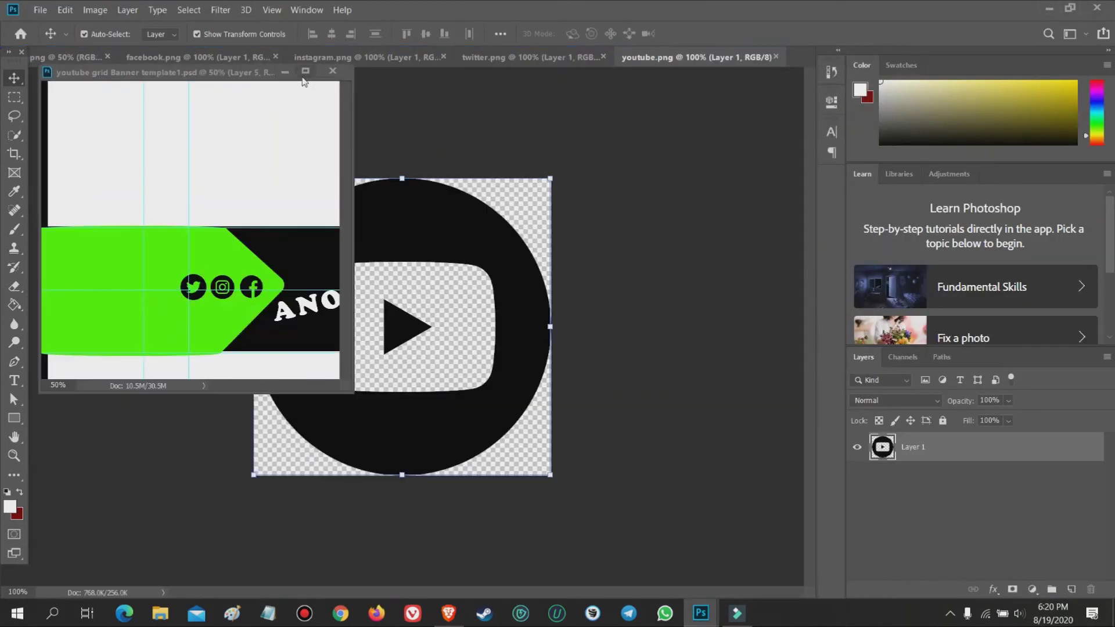
left_click_drag(150, 76, 401, 58)
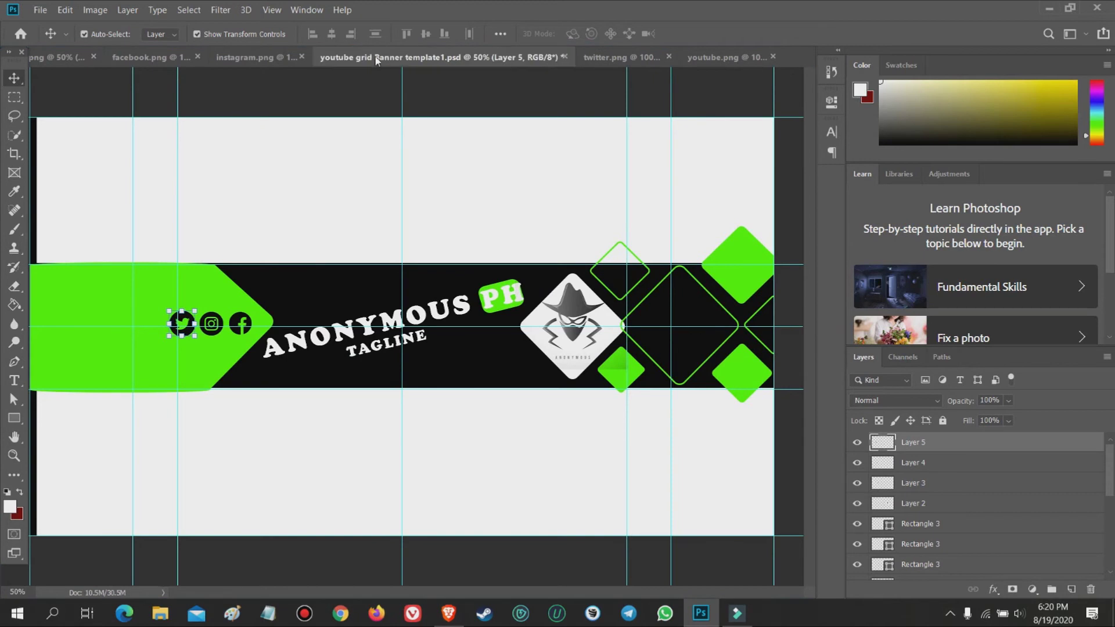
Paste the YouTube icon into the banner and scale it beside Twitter.
key("ctrl+Tab")
key("ctrl+Tab")
key("ctrl+shift+Tab")
key("ctrl+shift+Tab")
key("ctrl+v")
left_click(629, 262)
left_click_drag(398, 326, 237, 220)
key("ctrl+t")
mouse_move(166, 137)
left_mouse_down()
mouse_move(271, 243)
mouse_move(138, 328)
mouse_move(153, 325)
left_mouse_up()
key("Return")
left_click(251, 447)
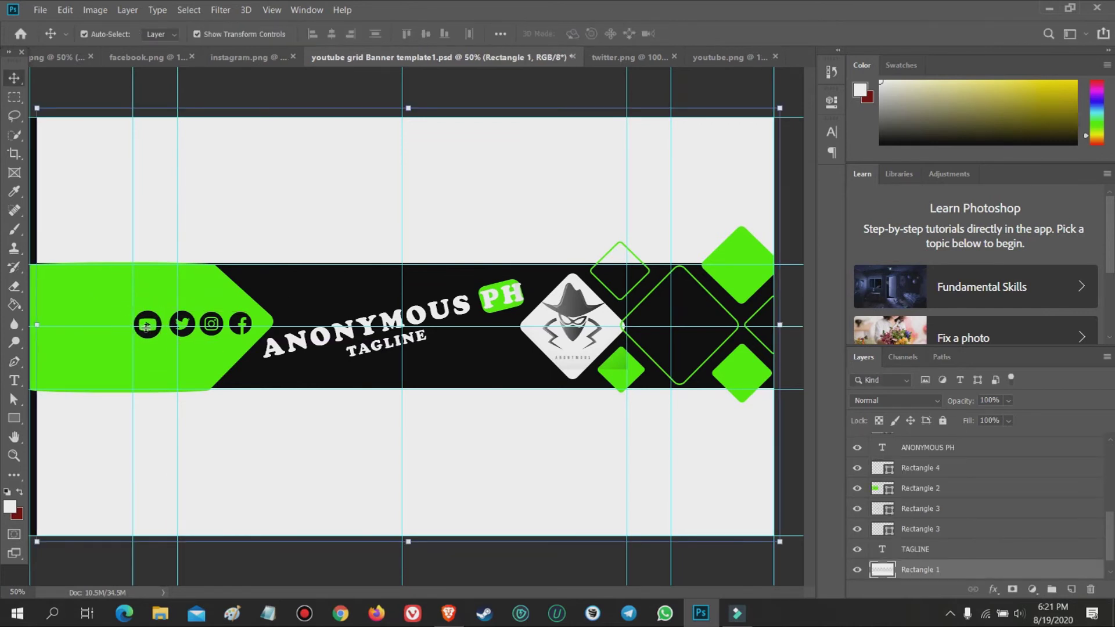
Fine-tune the YouTube and Twitter icon sizes, then start a text line above the icons.
left_click(146, 326)
key("ctrl+t")
key("Return")
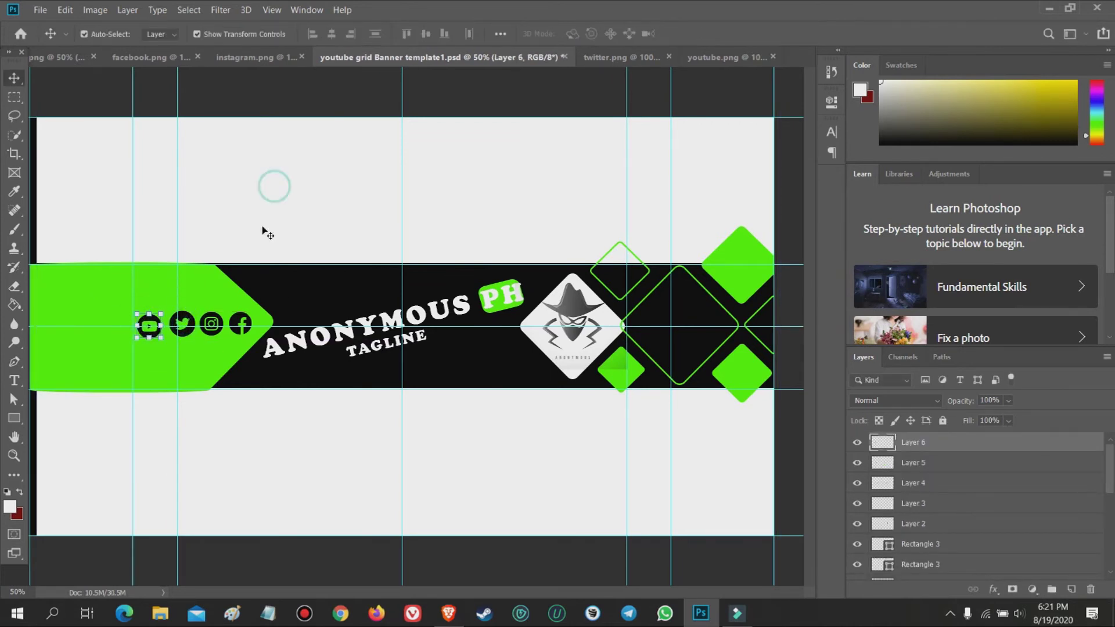
left_click(183, 324)
key("ctrl+t")
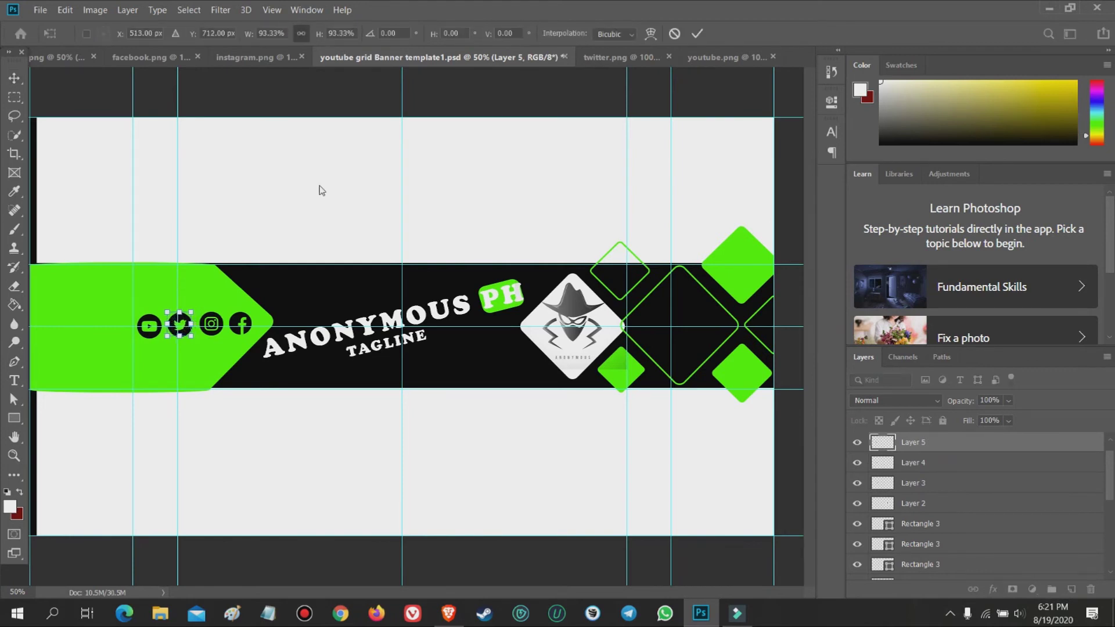
key("Return")
left_click(238, 428)
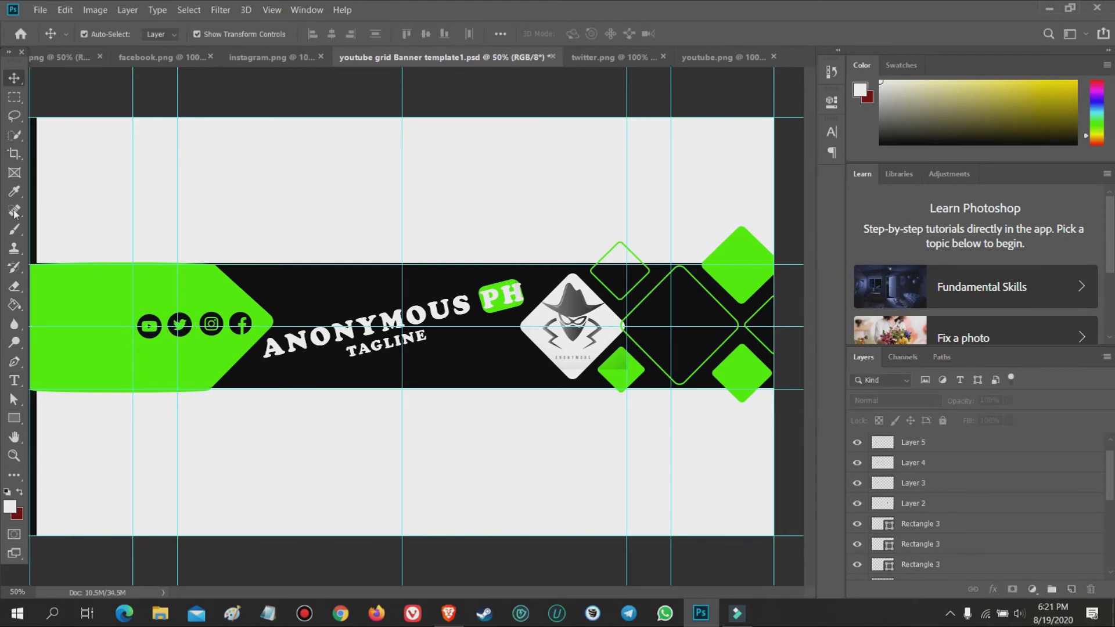
key("t")
left_click(146, 295)
type("STAY CONNECTED")
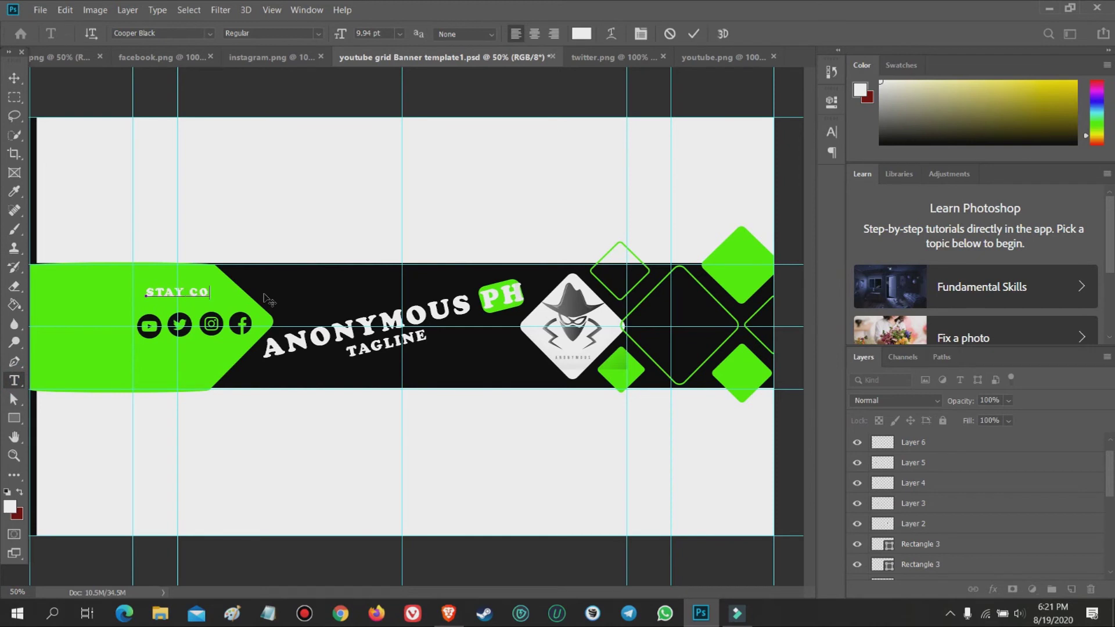
Move the STAY CONNECTED text above the social icons and scale it down to fit.
left_click_drag(281, 292, 243, 106)
left_click_drag(145, 312, 133, 323)
left_click(290, 158)
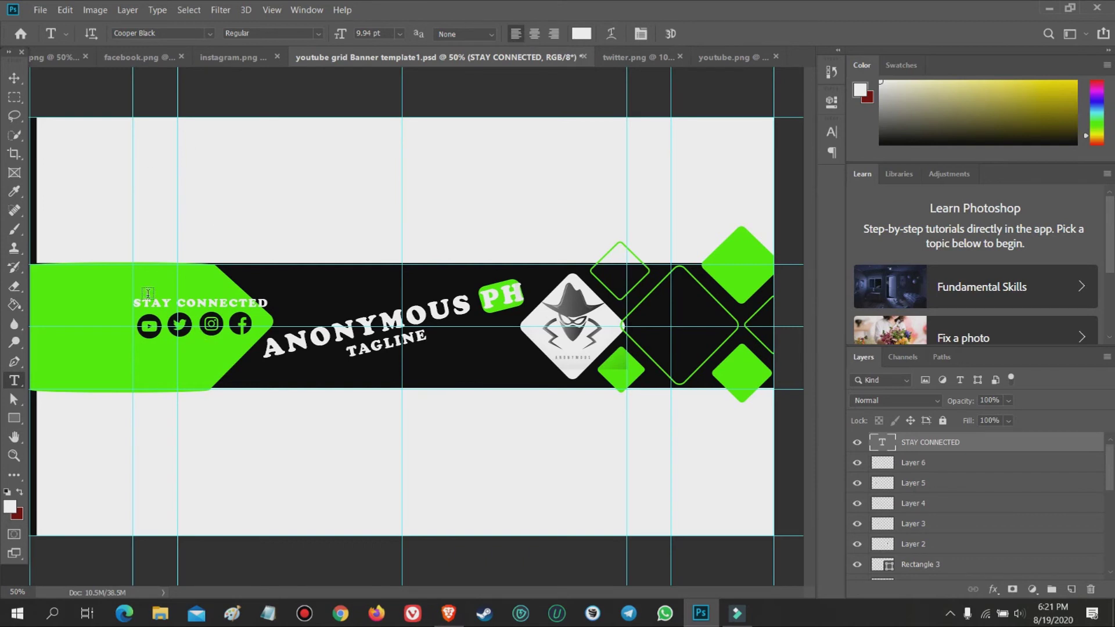
left_click(24, 84)
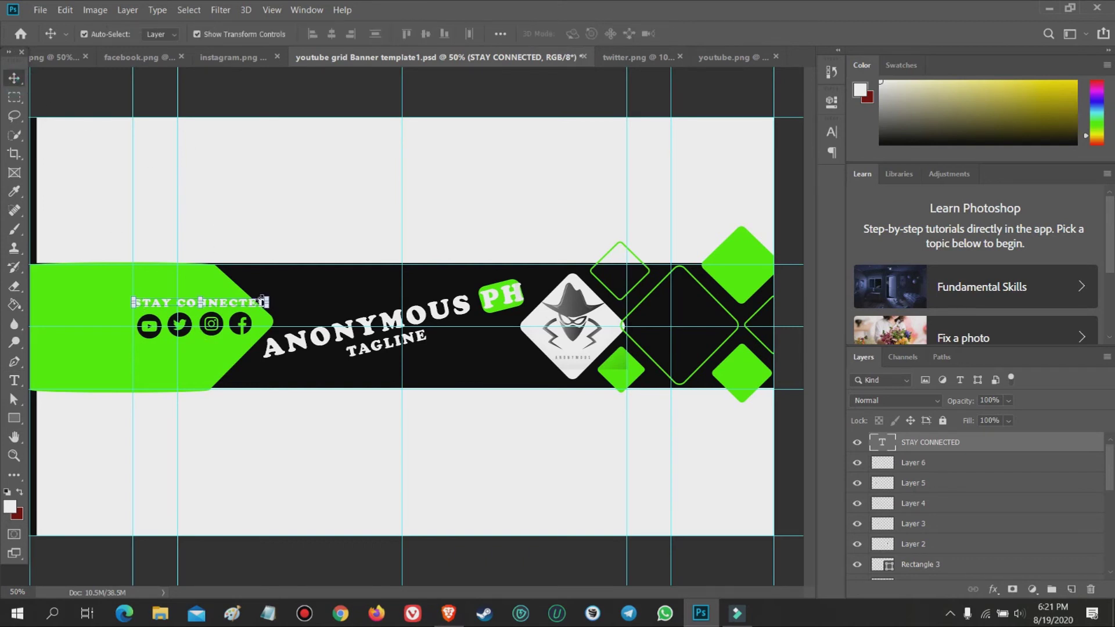
left_click_drag(268, 307, 249, 309)
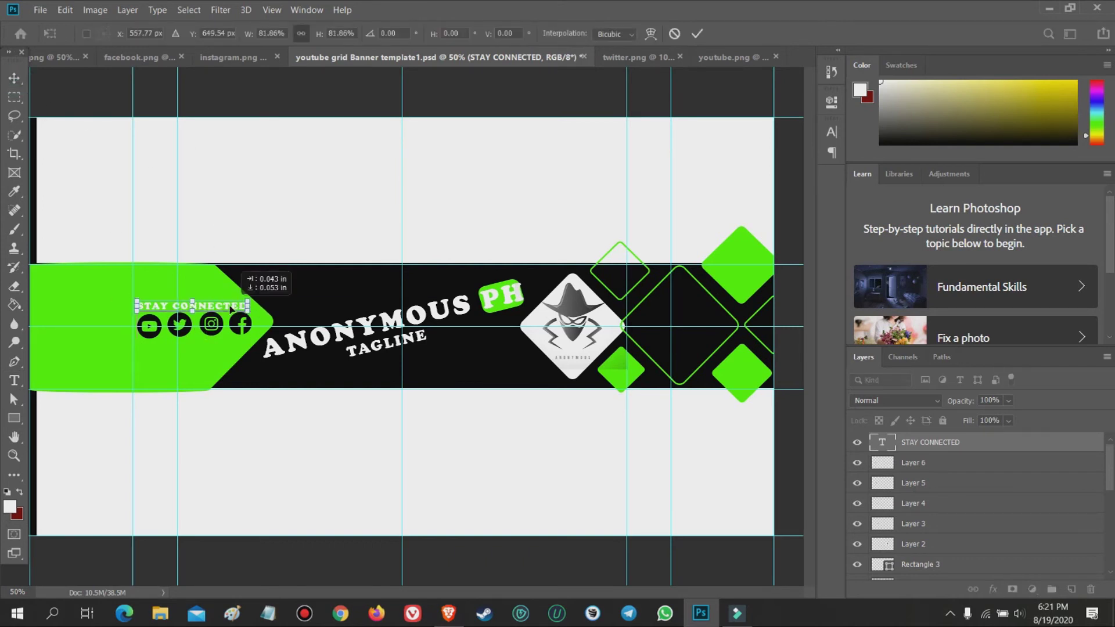
left_click(279, 444)
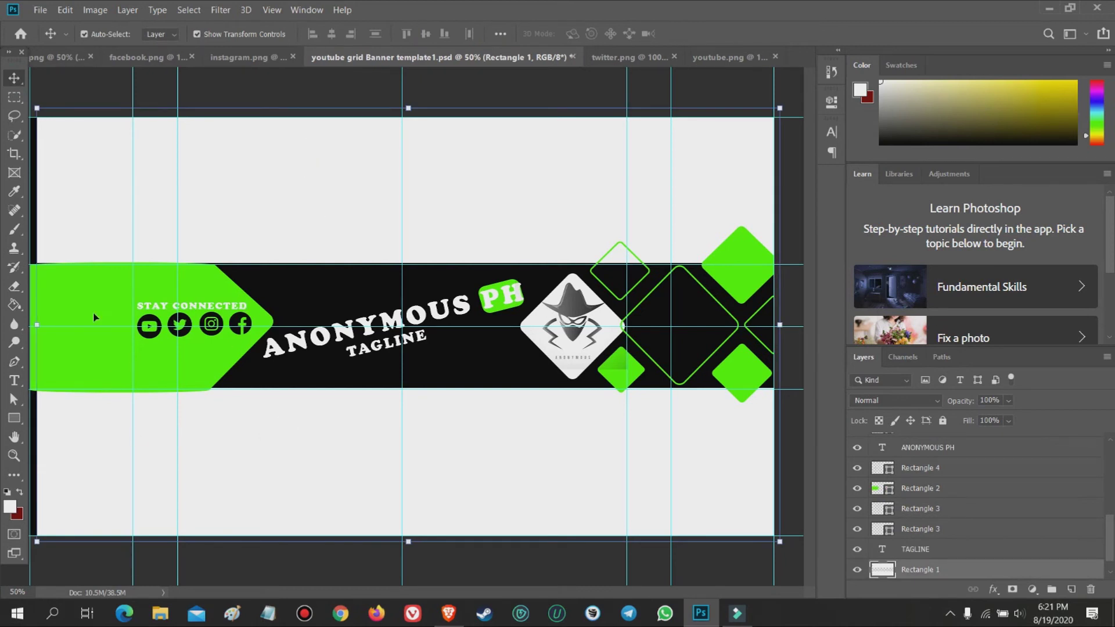
Add the channel's @ handle text below the icons and shrink it to about 63%.
left_click(13, 381)
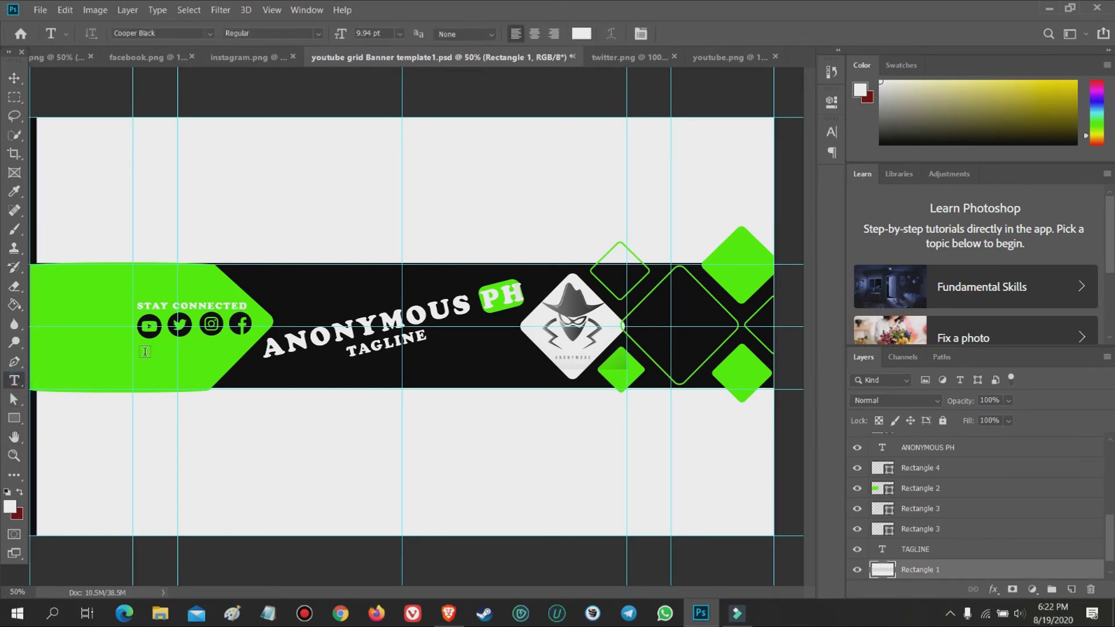
left_click(144, 353)
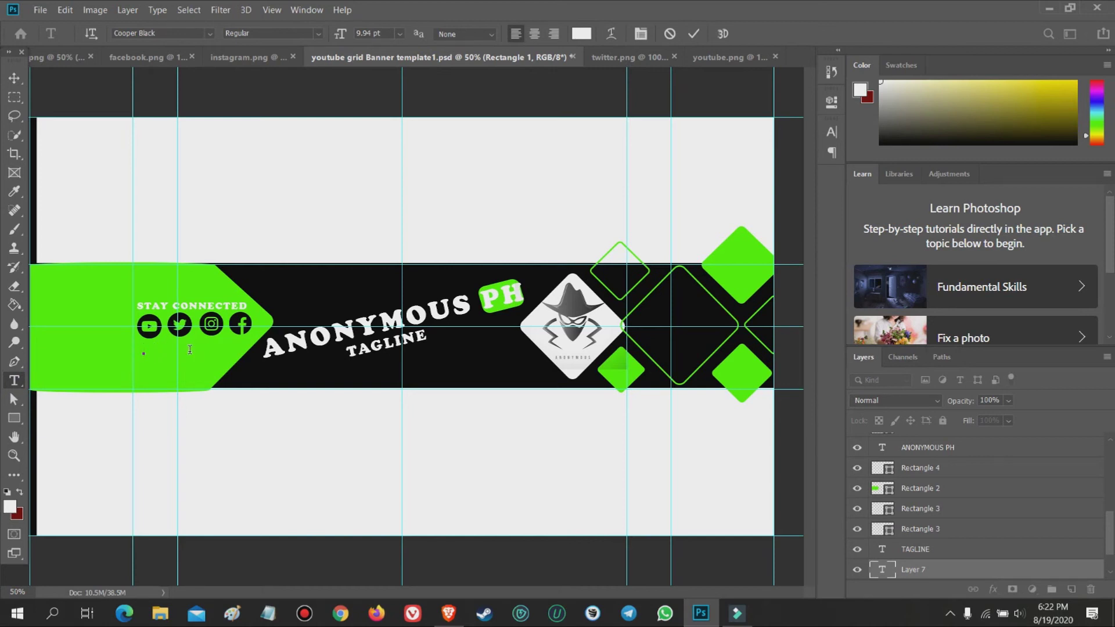
type("@ANONYMOUSPH")
left_click(910, 575)
key("v")
key("ctrl+t")
left_click_drag(259, 364, 264, 462)
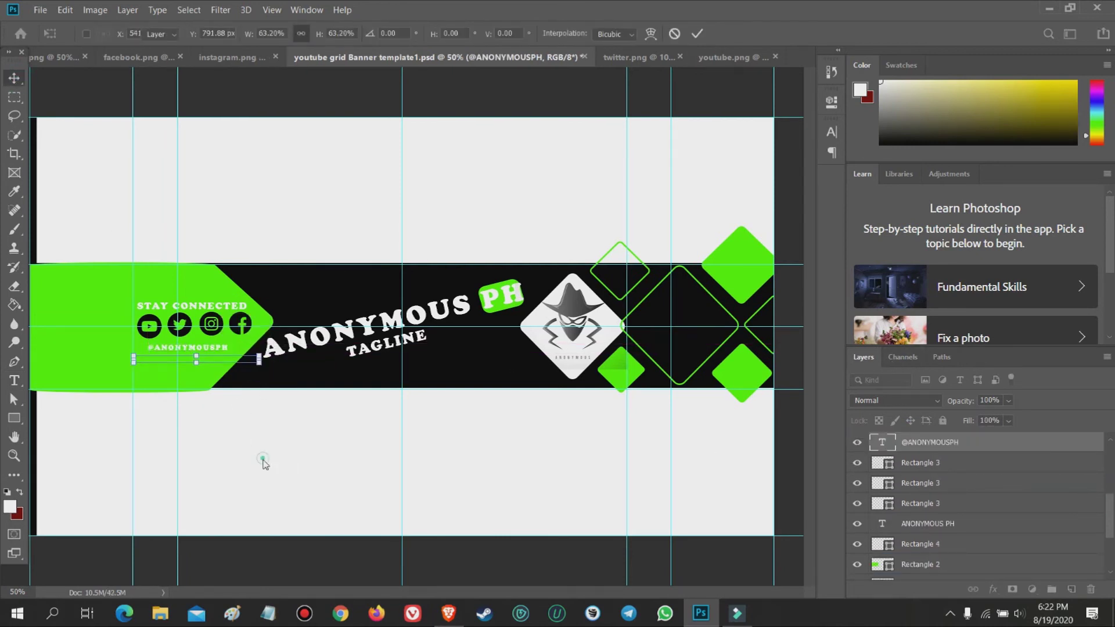
left_click(268, 465)
Nudge the handle left to its final spot beneath the icons, then bring up the Open dialog.
left_click(229, 349)
key("ctrl+t")
left_click_drag(229, 350, 230, 352)
left_click(259, 448)
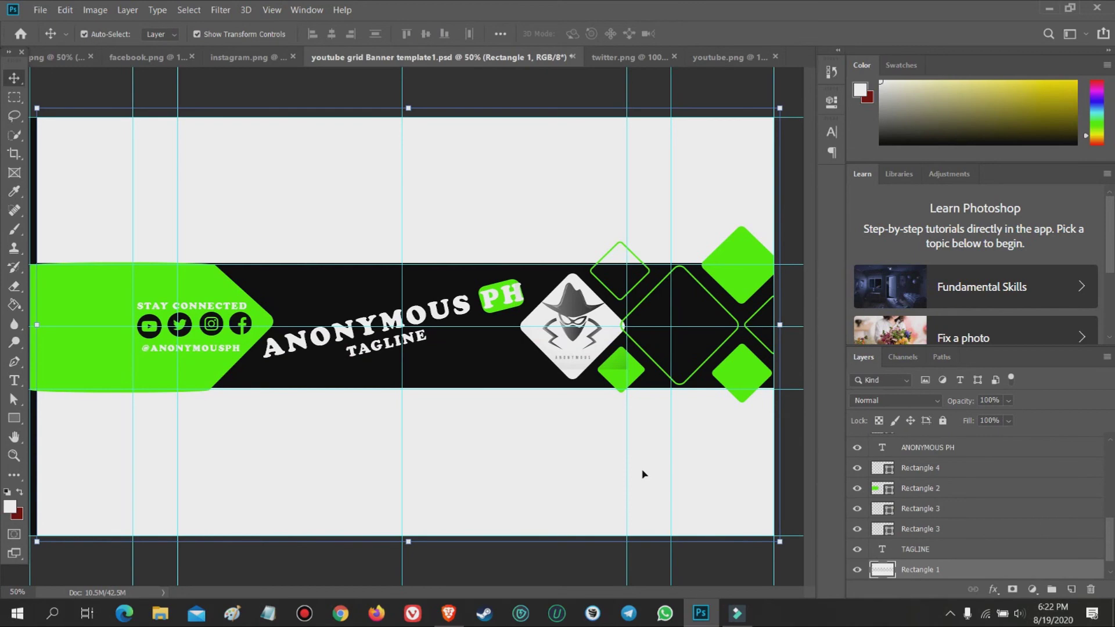
left_click(40, 10)
left_click(58, 36)
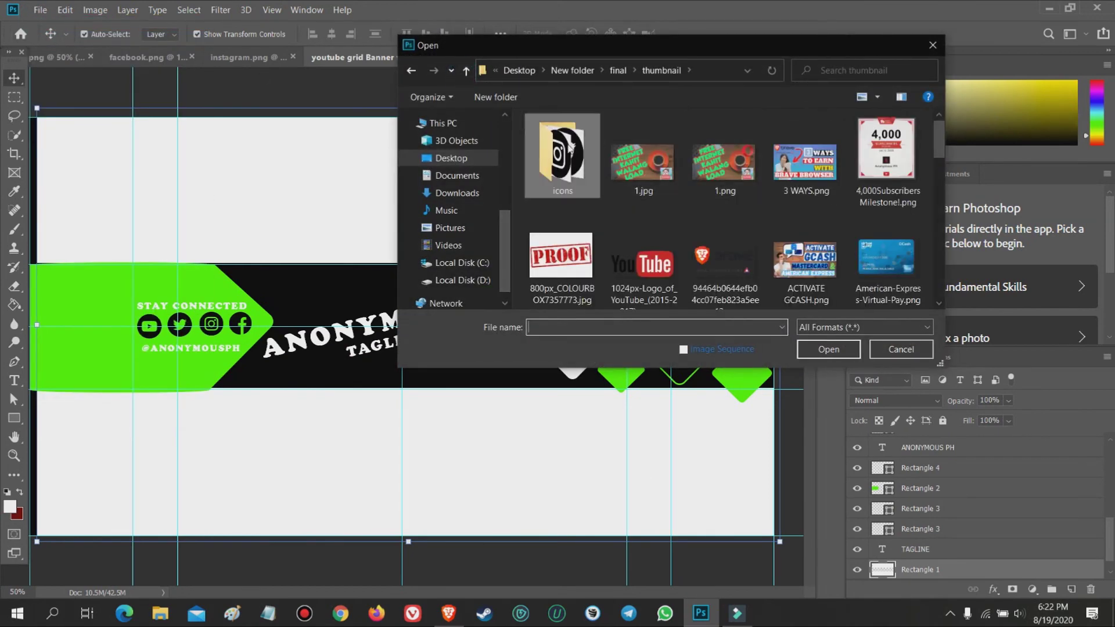
Browse the projects and channel logo folders, then close the Open dialog without opening anything.
scroll(588, 203, "down", 3)
scroll(587, 203, "down", 3)
scroll(609, 215, "up", 8)
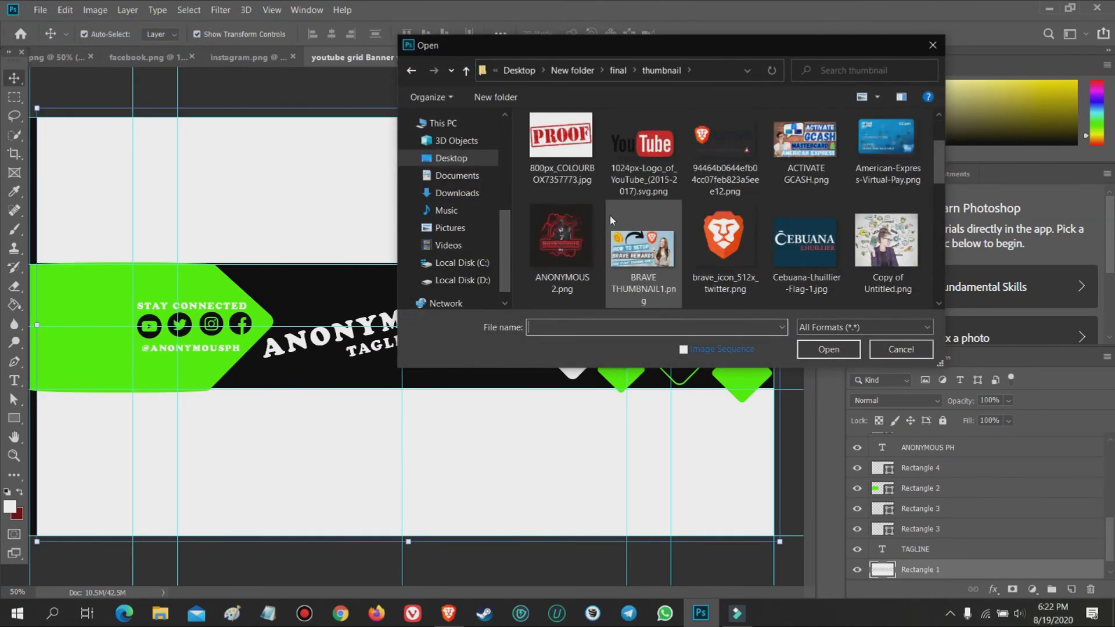
scroll(608, 214, "up", 2)
left_click(469, 75)
double_click(570, 237)
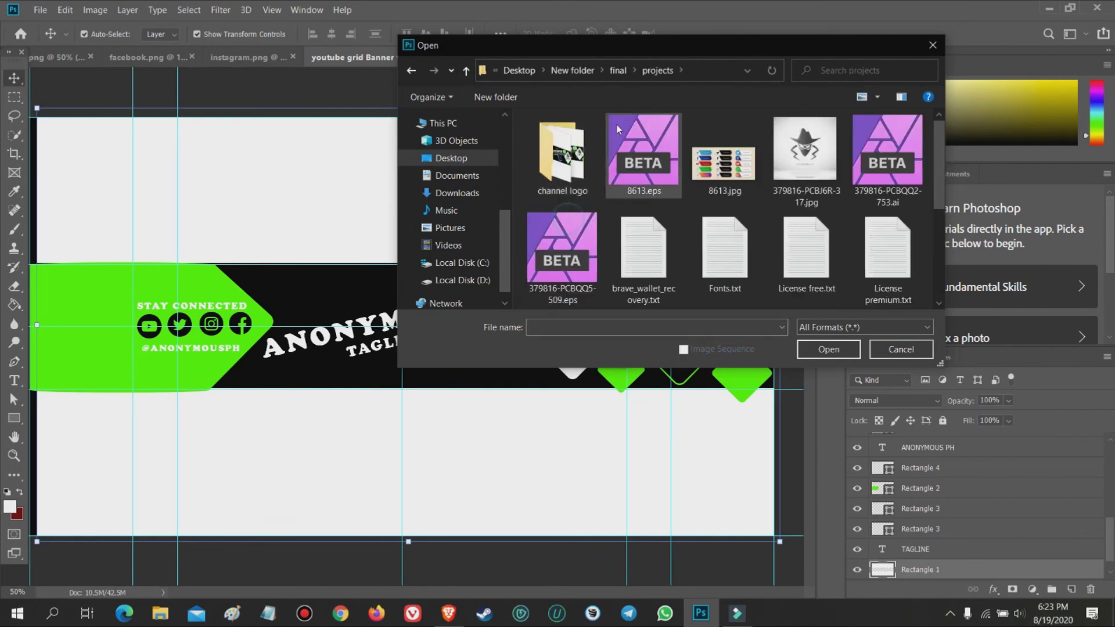
double_click(562, 154)
left_click(466, 70)
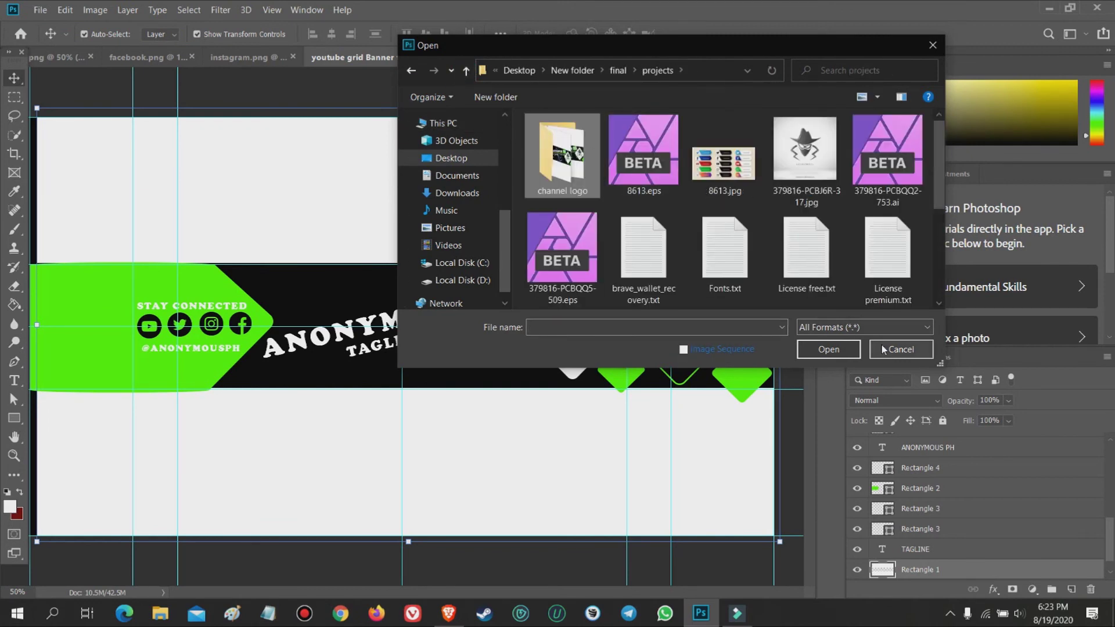
left_click(885, 349)
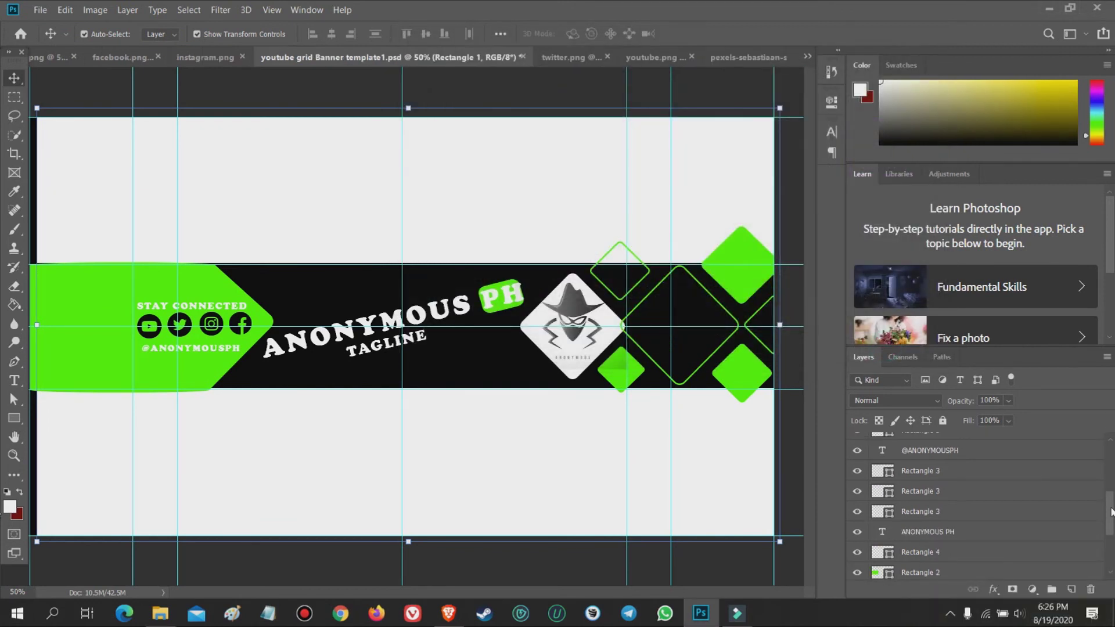
Paste the hooded-figure photo, accepting the profile mismatch, and size it toward the banner's right side.
key("ctrl+v")
key("Return")
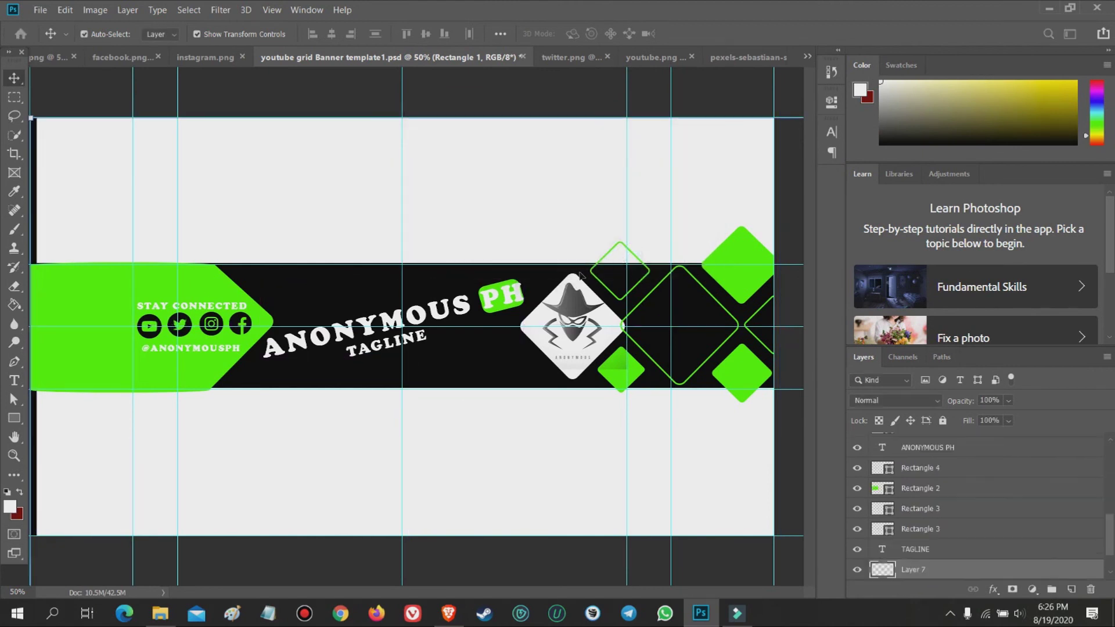
scroll(921, 504, "down", 2)
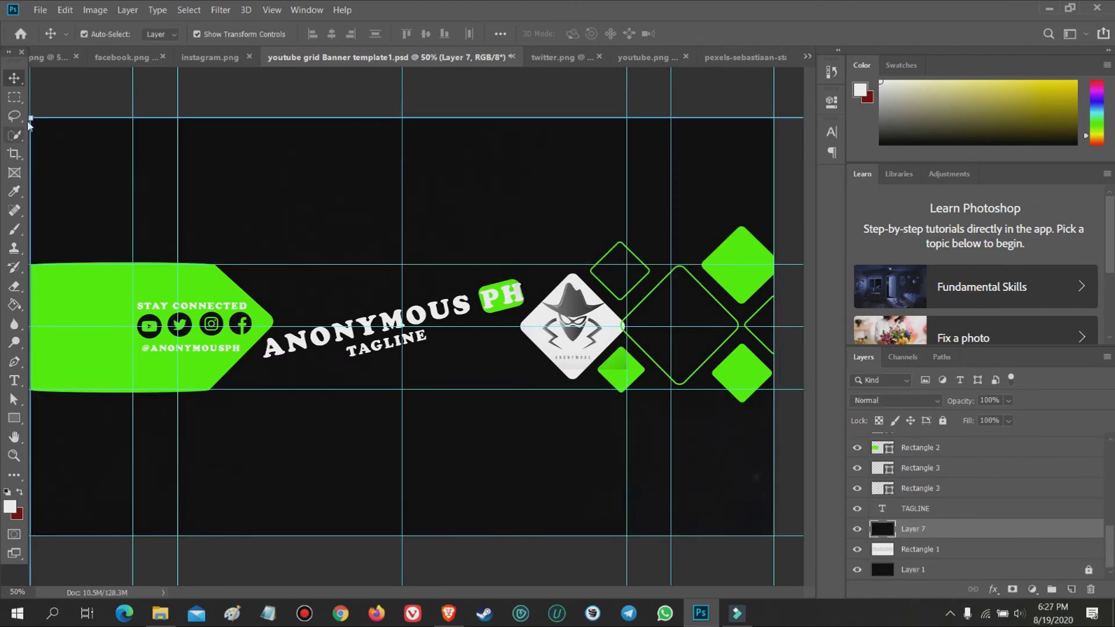
mouse_move(31, 117)
left_mouse_down()
mouse_move(99, 145)
mouse_move(644, 498)
mouse_move(297, 253)
left_mouse_up()
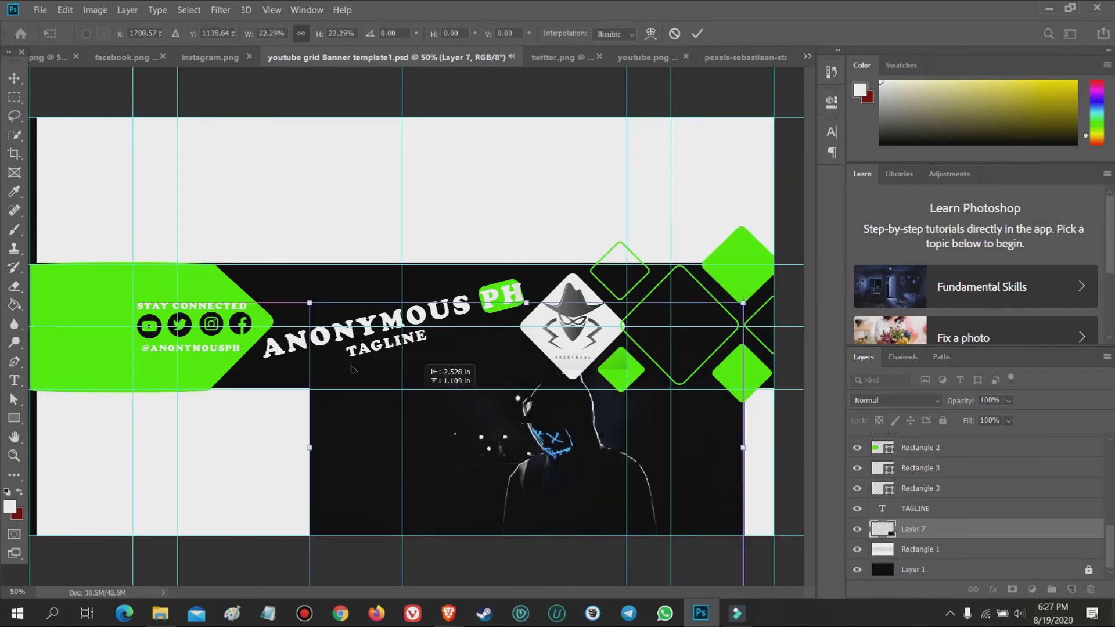
left_click_drag(643, 453, 775, 533)
left_click_drag(511, 445, 485, 462)
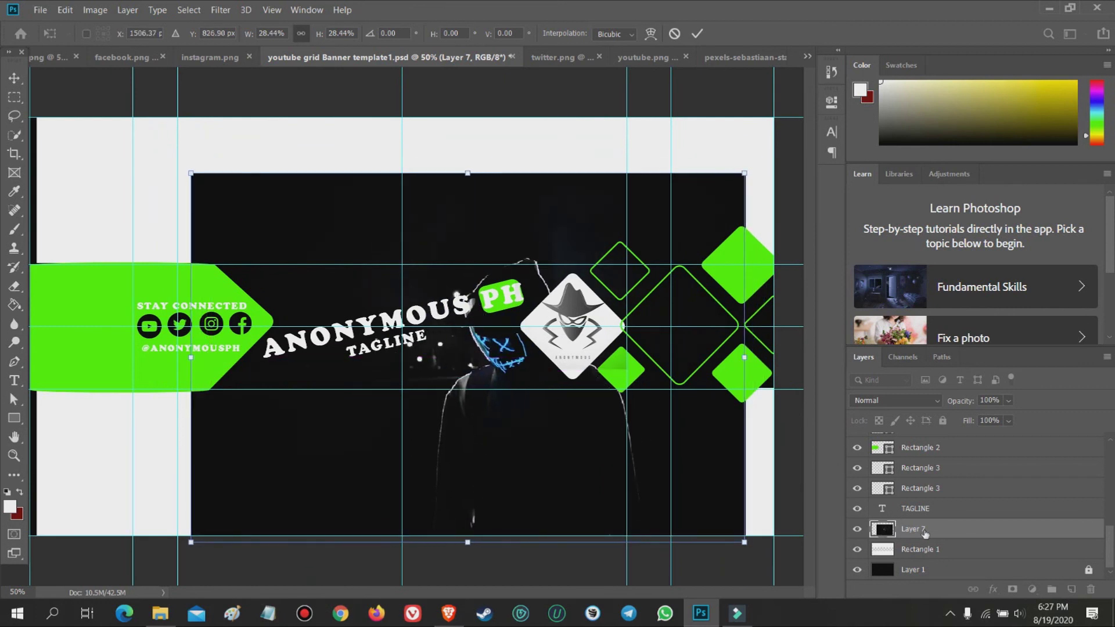
Place the photo layer beneath the white background and fit it behind the black strip.
left_click_drag(925, 533, 924, 569)
key("ctrl+z")
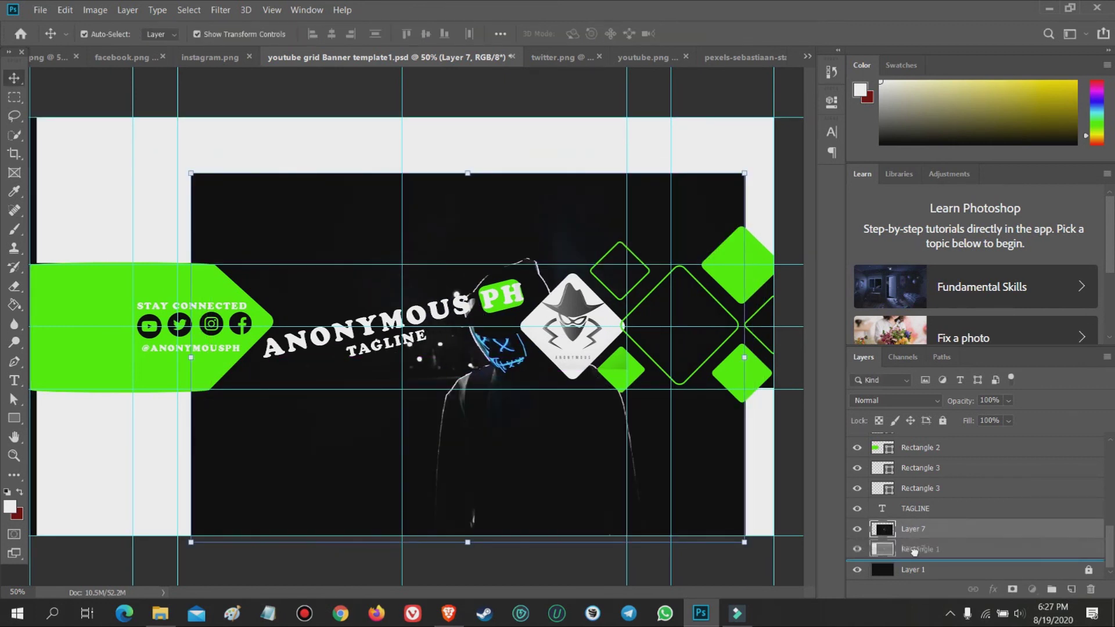
key("ctrl+shift+z")
left_click_drag(192, 173, 232, 191)
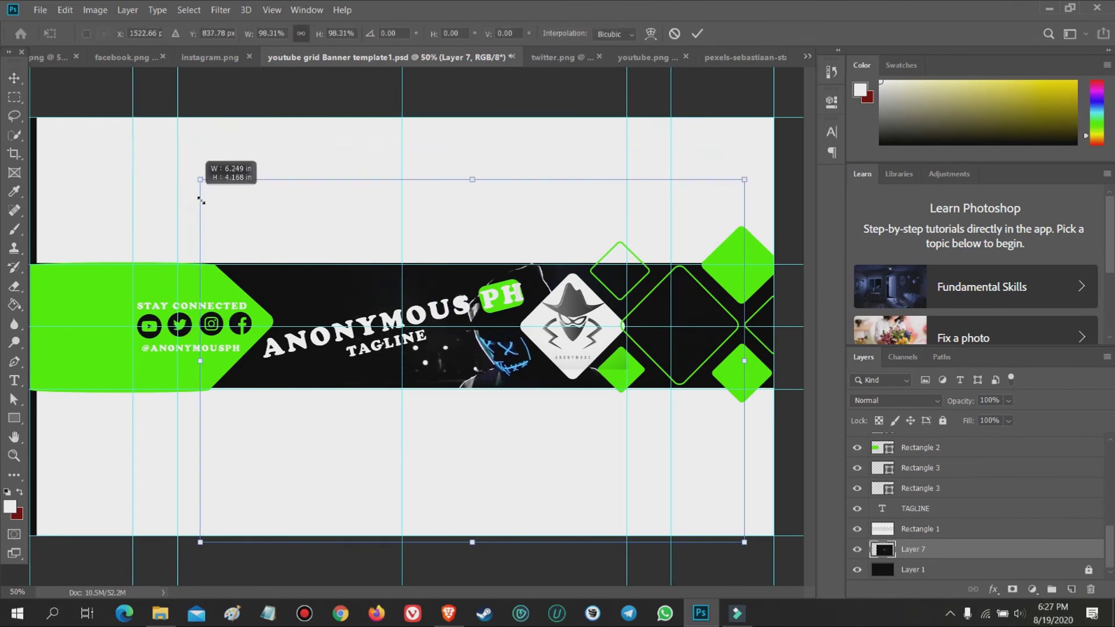
left_click_drag(530, 427, 533, 405)
left_click_drag(527, 443, 510, 448)
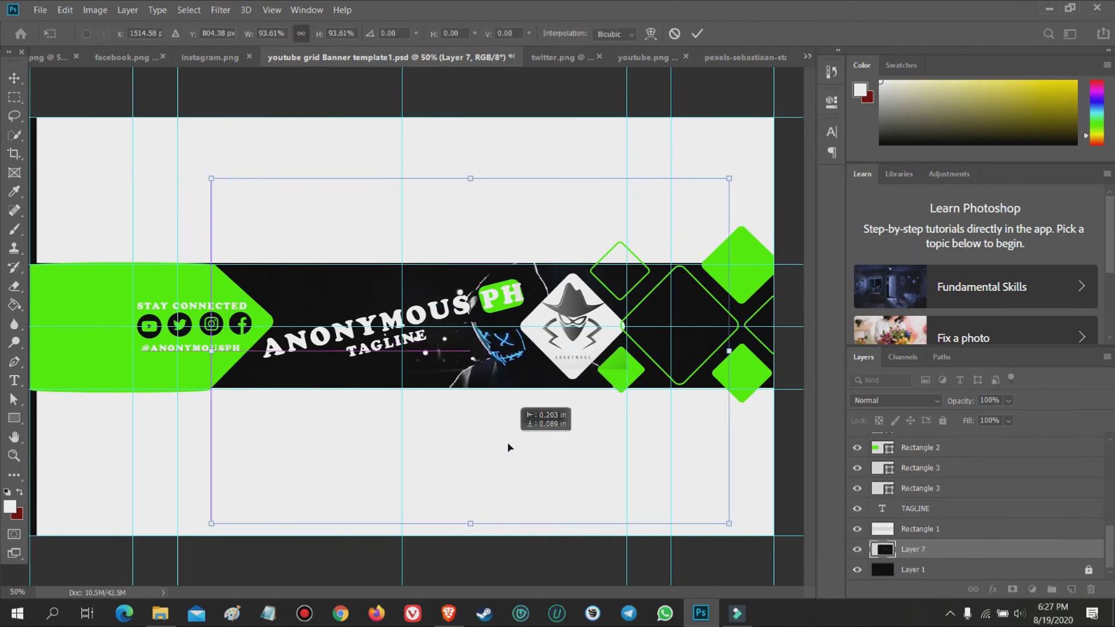
left_click(118, 179)
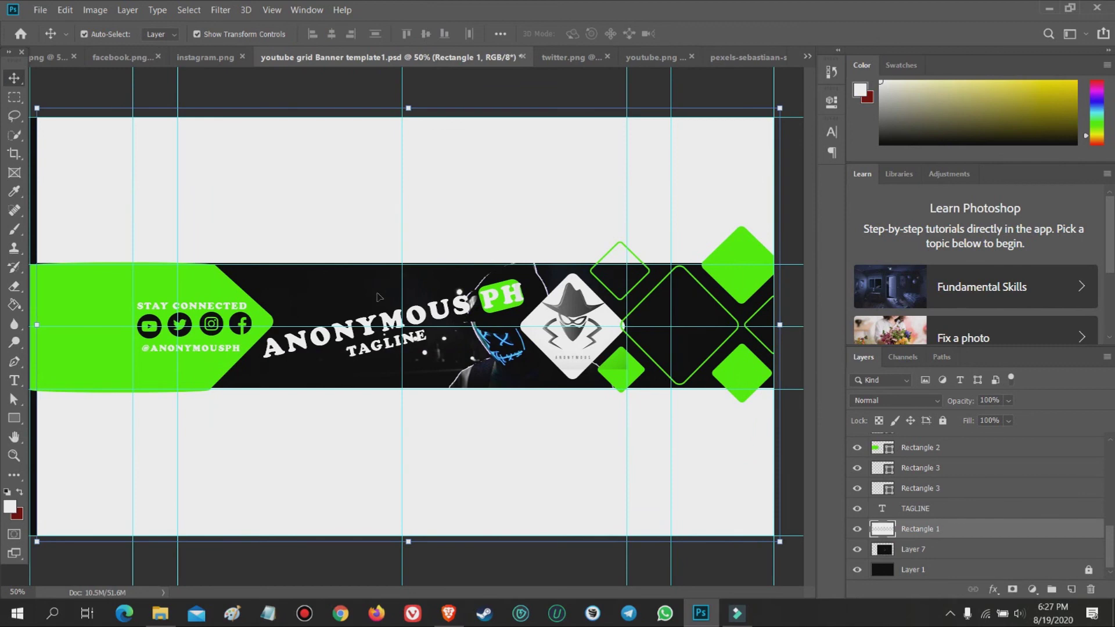
left_click(41, 10)
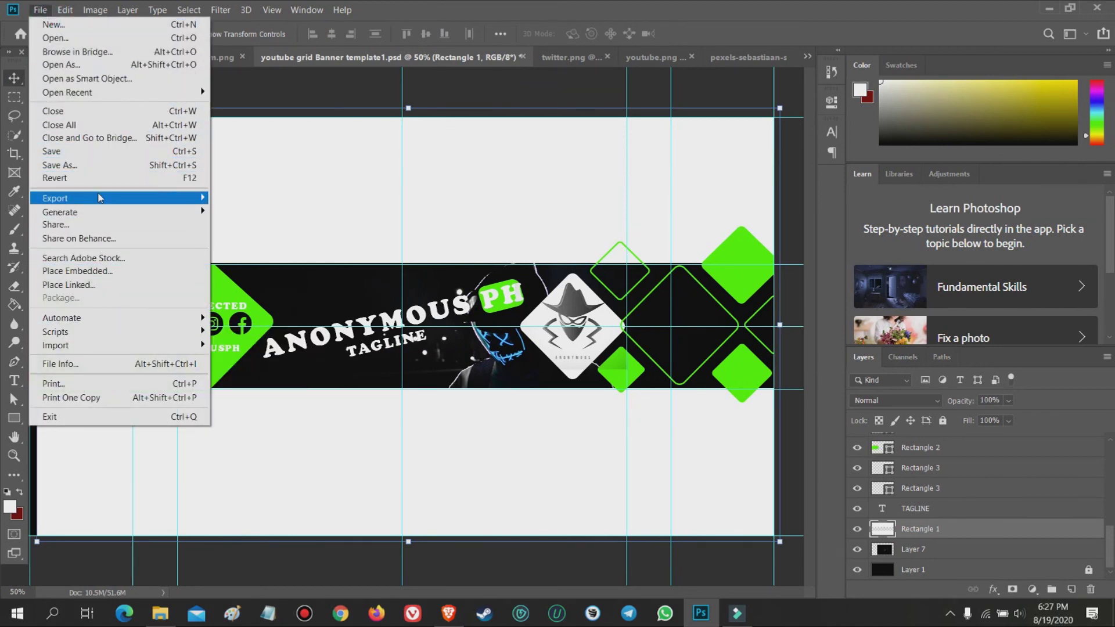
left_click(302, 437)
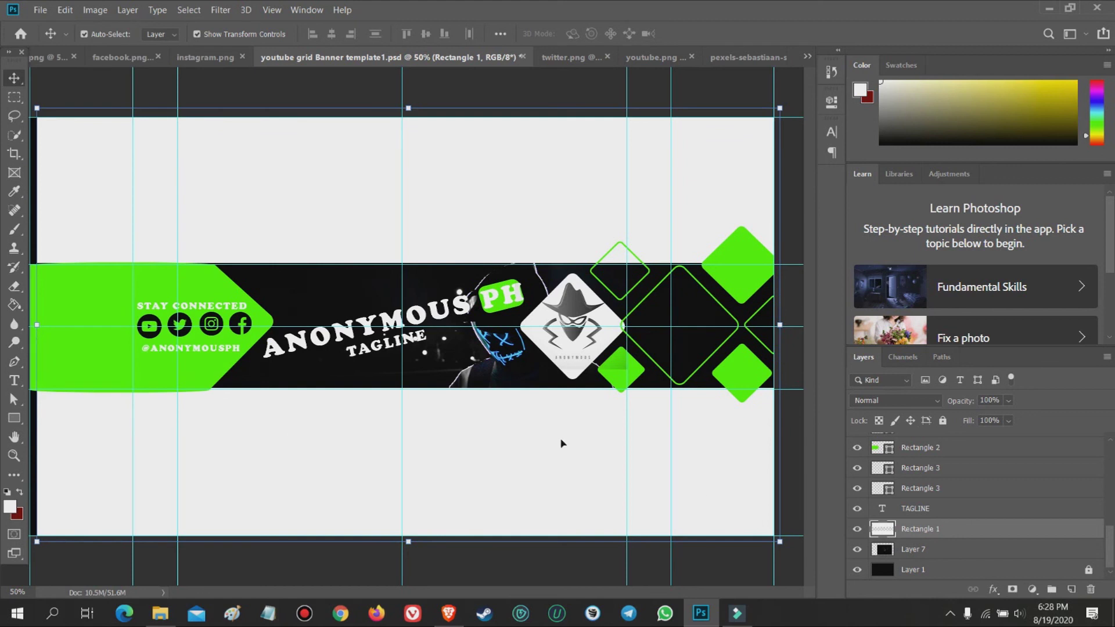
left_click(858, 550)
left_click(858, 529)
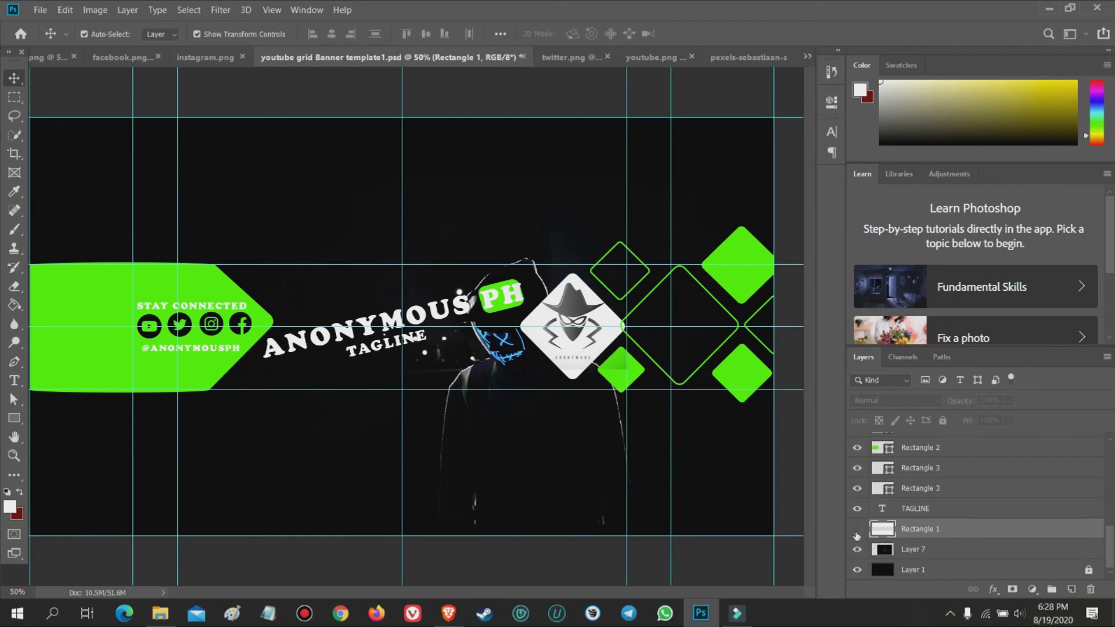
left_click(857, 530)
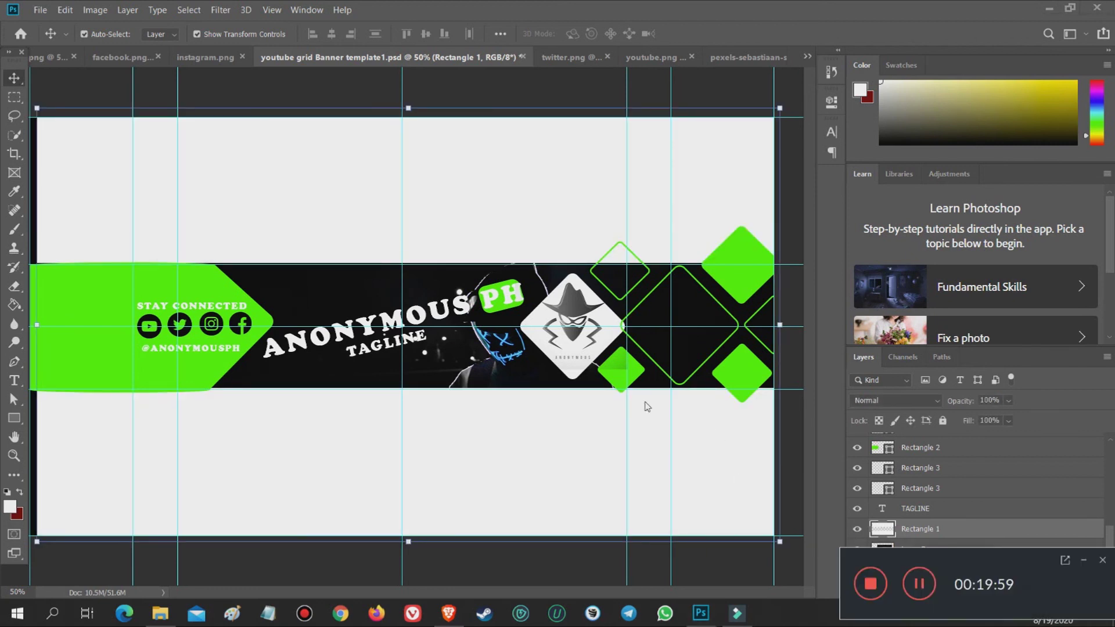